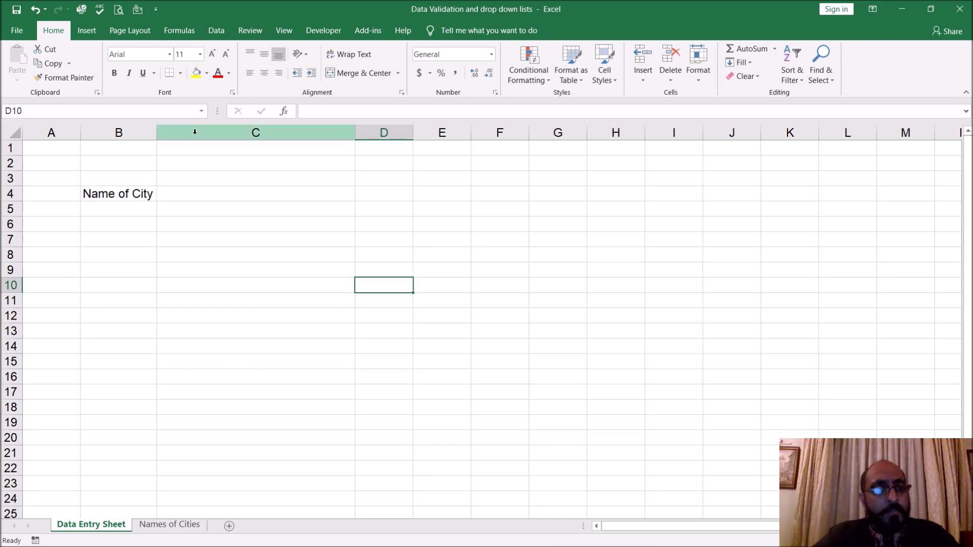
# Fill cell C4, beside the Name of City label, with yellow and select it again
pyautogui.click(254, 194)
pyautogui.click(196, 72)
pyautogui.click(484, 285)
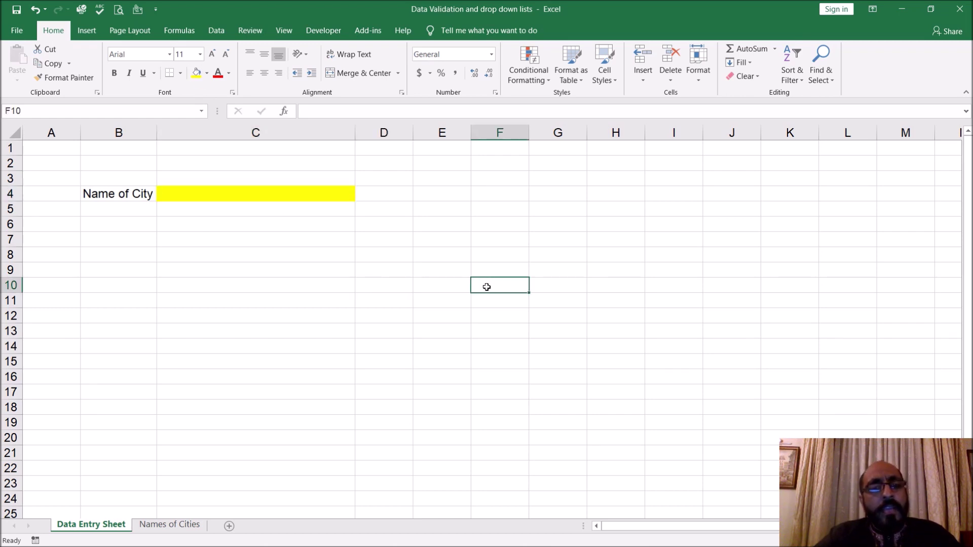
pyautogui.click(284, 195)
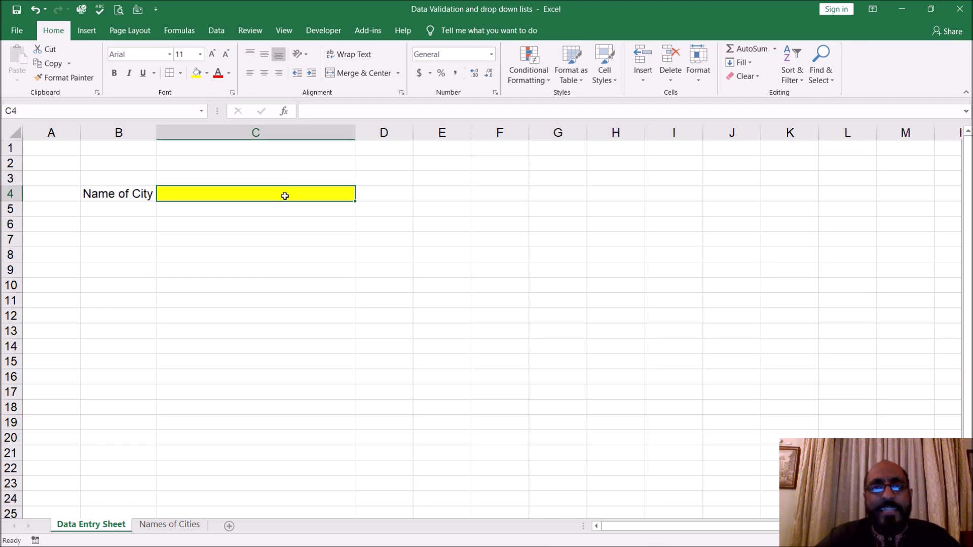
# Examine the city names in A2:A6 on the Names of Cities sheet, and return to the Data Entry Sheet
pyautogui.click(191, 525)
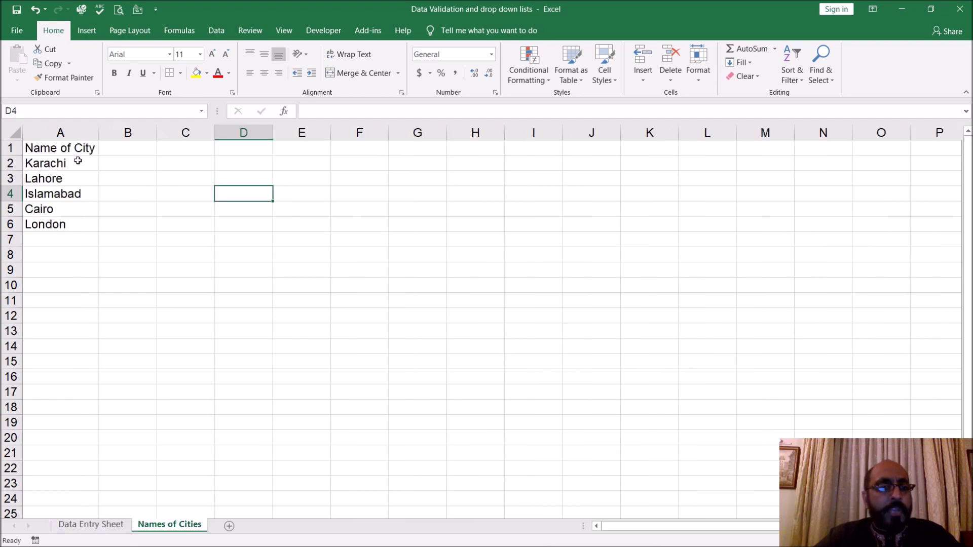
pyautogui.moveTo(76, 161); pyautogui.dragTo(88, 221)
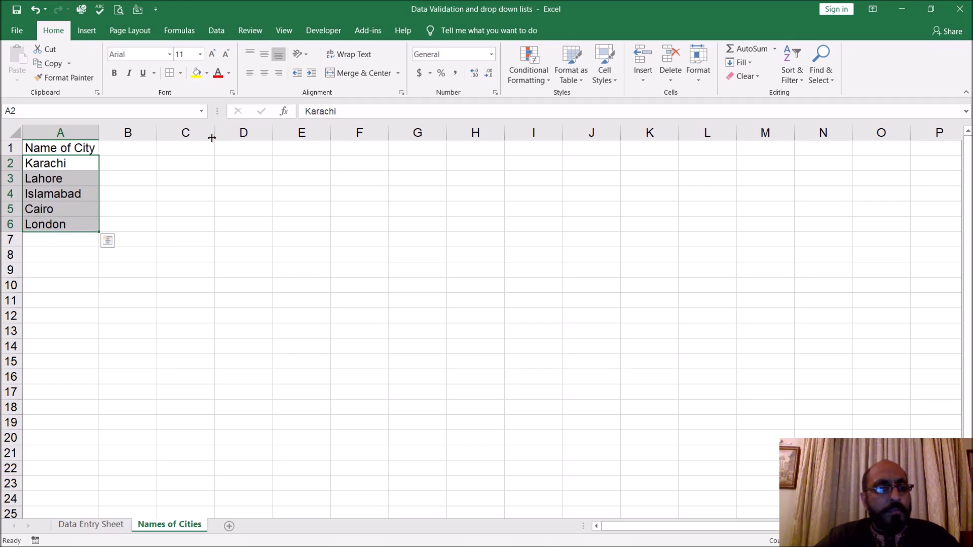
pyautogui.click(309, 251)
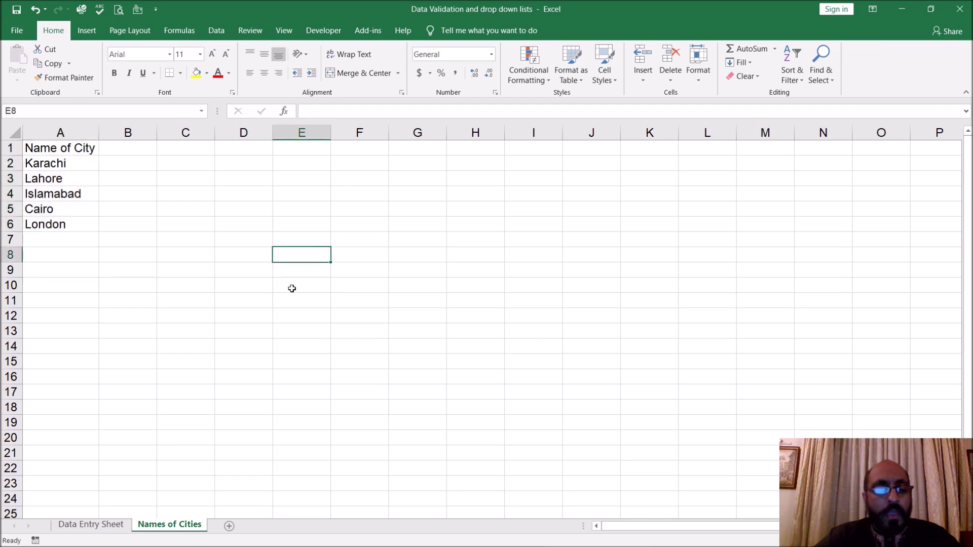
pyautogui.click(92, 525)
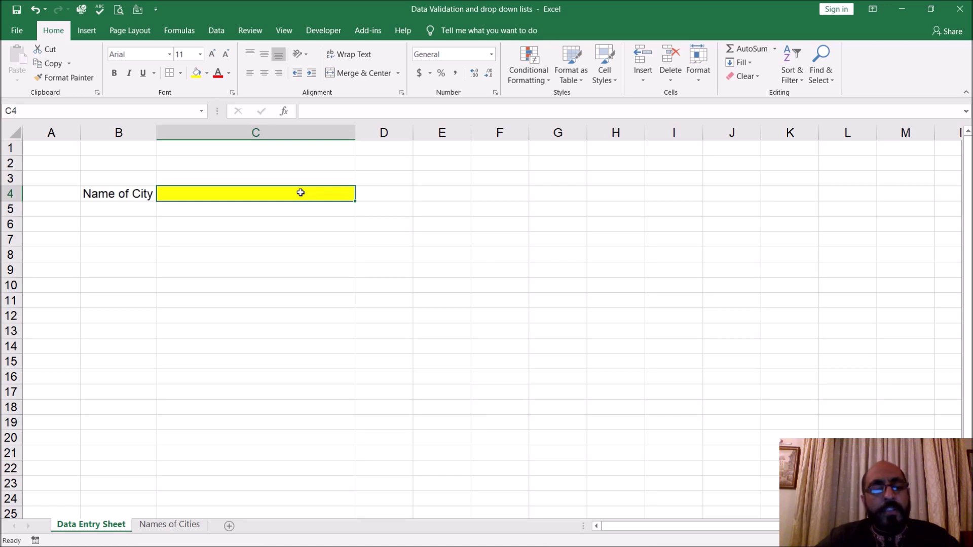
pyautogui.click(172, 525)
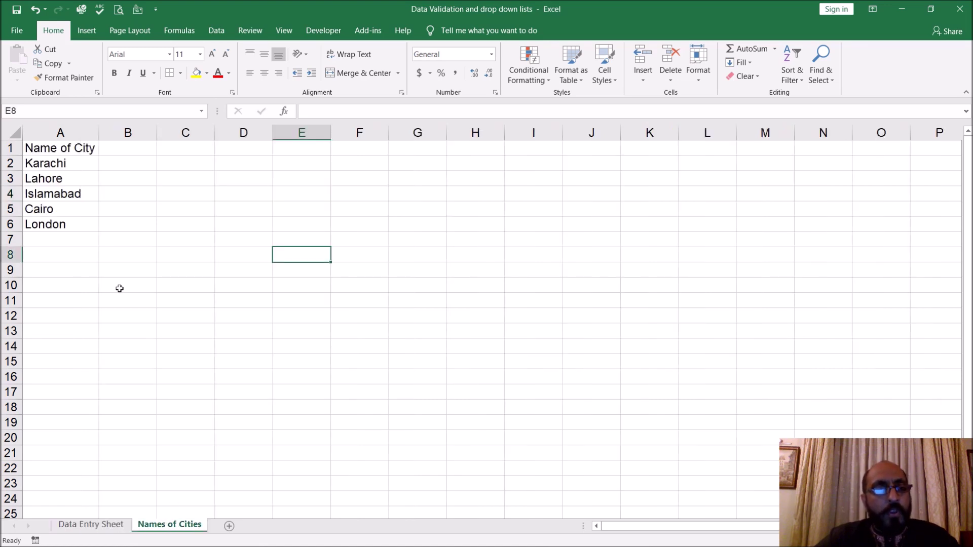
pyautogui.click(104, 525)
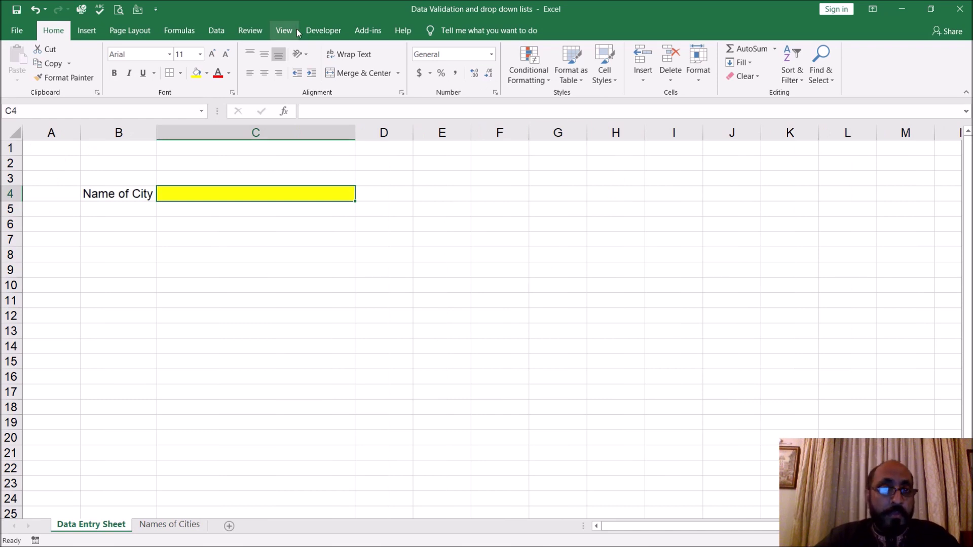
# Apply List data validation to cell C4 with the source ='Names of Cities'!$A$2:$A$6
pyautogui.click(223, 31)
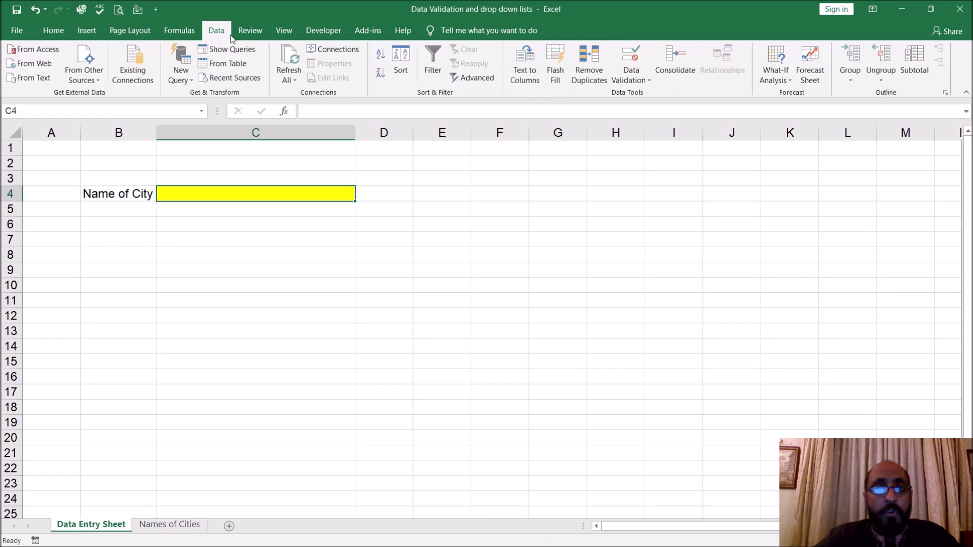
pyautogui.click(631, 76)
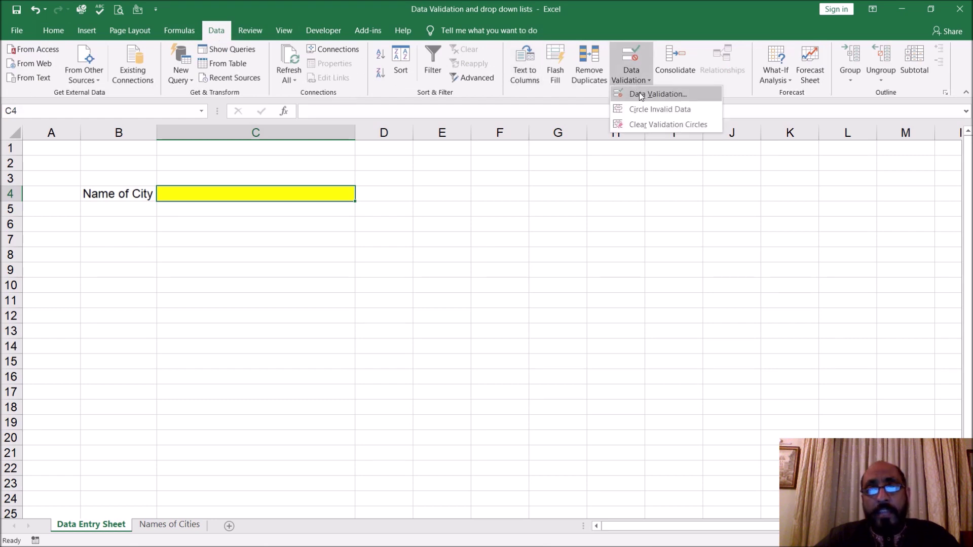
pyautogui.click(640, 95)
pyautogui.click(566, 243)
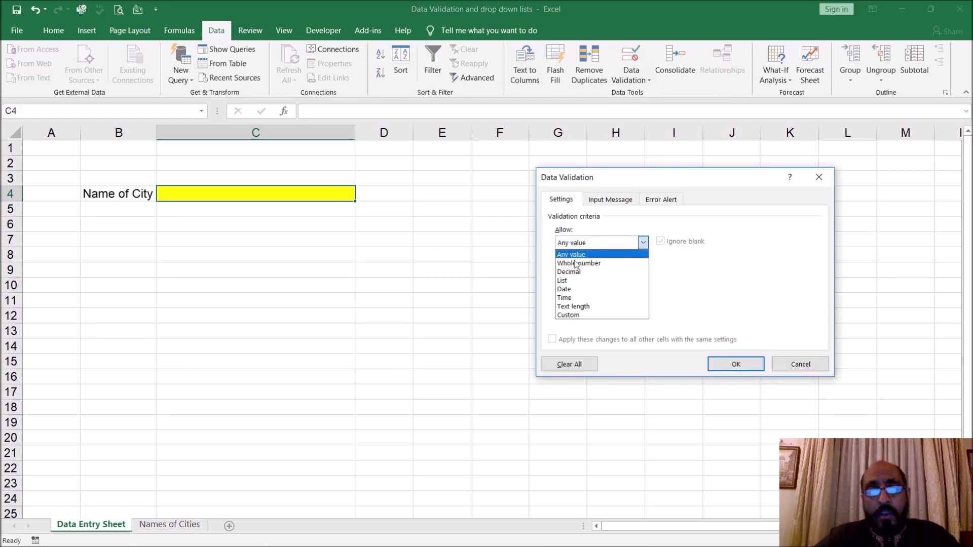
pyautogui.click(577, 282)
pyautogui.click(577, 293)
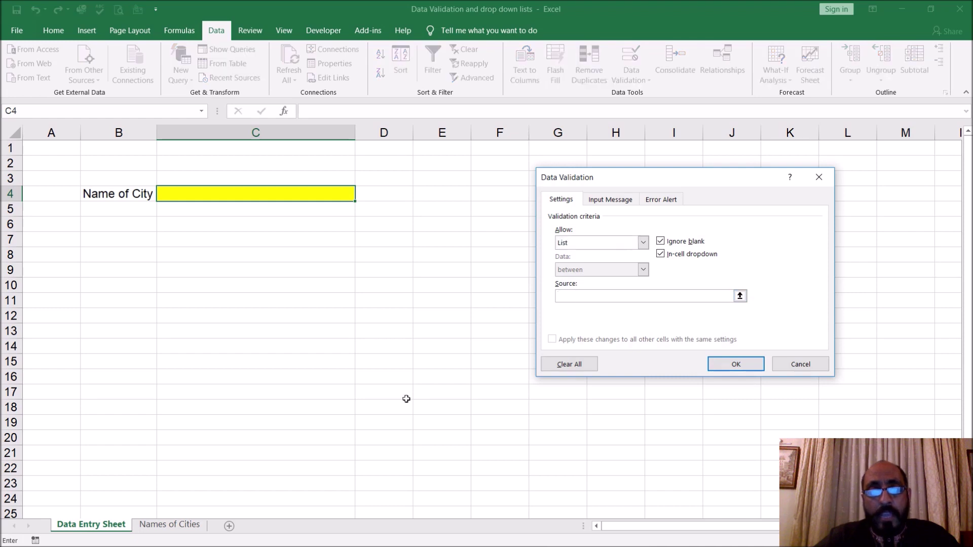
pyautogui.click(163, 525)
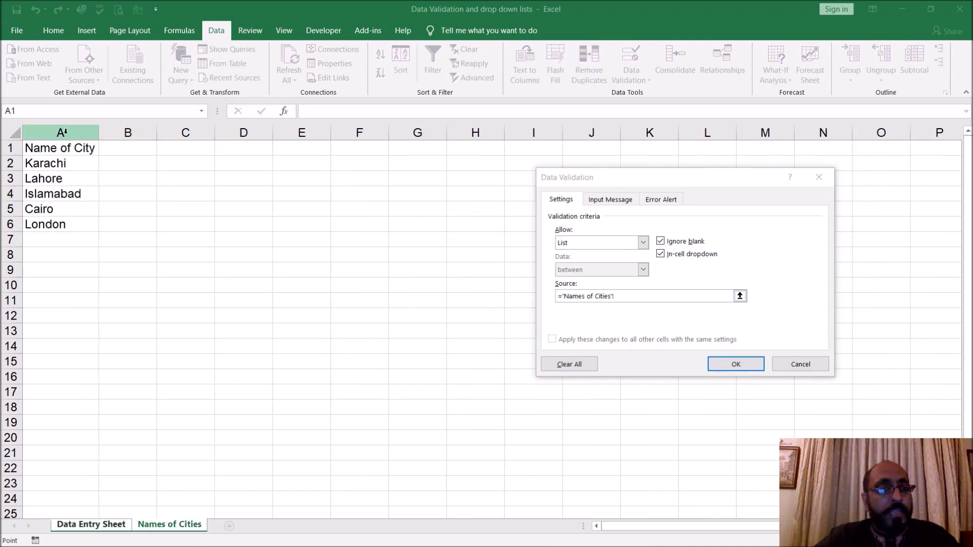
pyautogui.moveTo(64, 158); pyautogui.dragTo(66, 227)
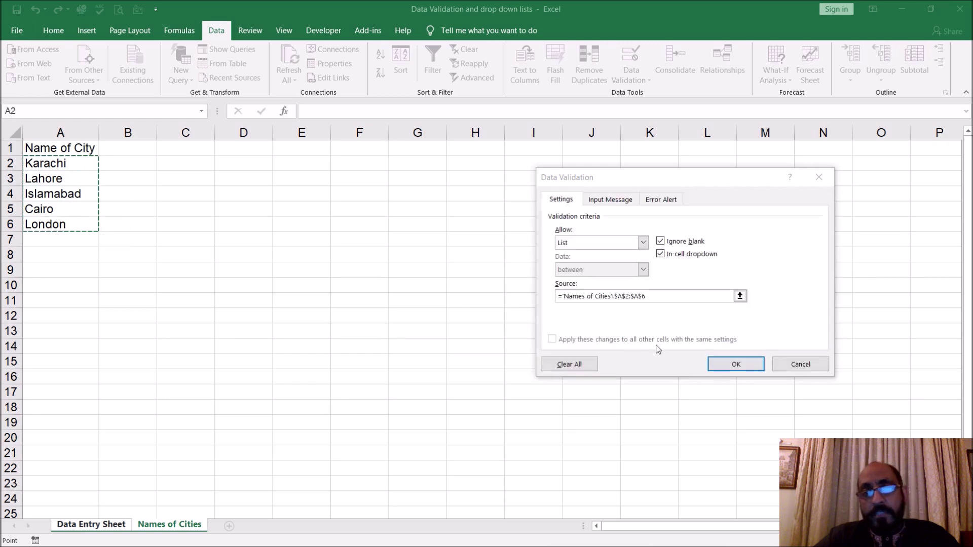
pyautogui.click(735, 364)
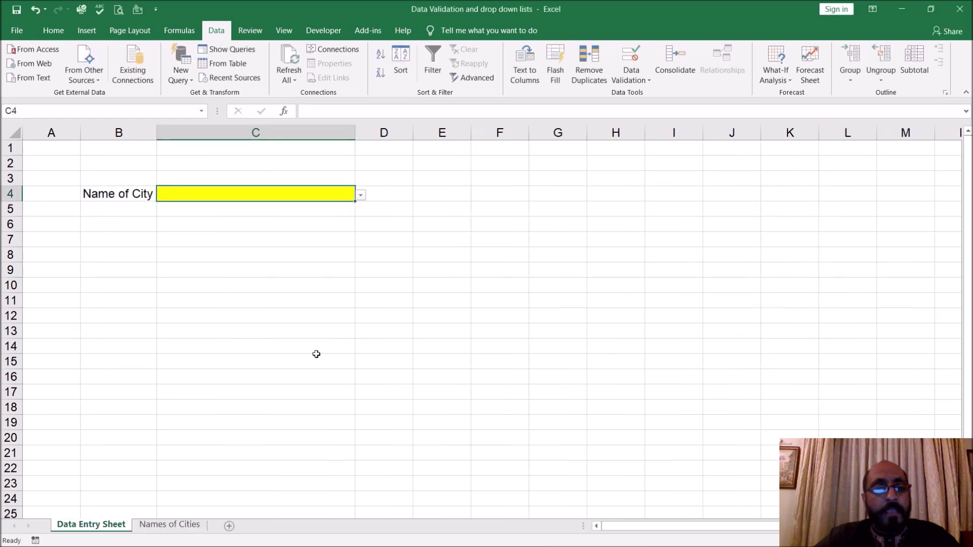
# Browse the entries in C4's drop-down list and close it without choosing a city
pyautogui.click(361, 196)
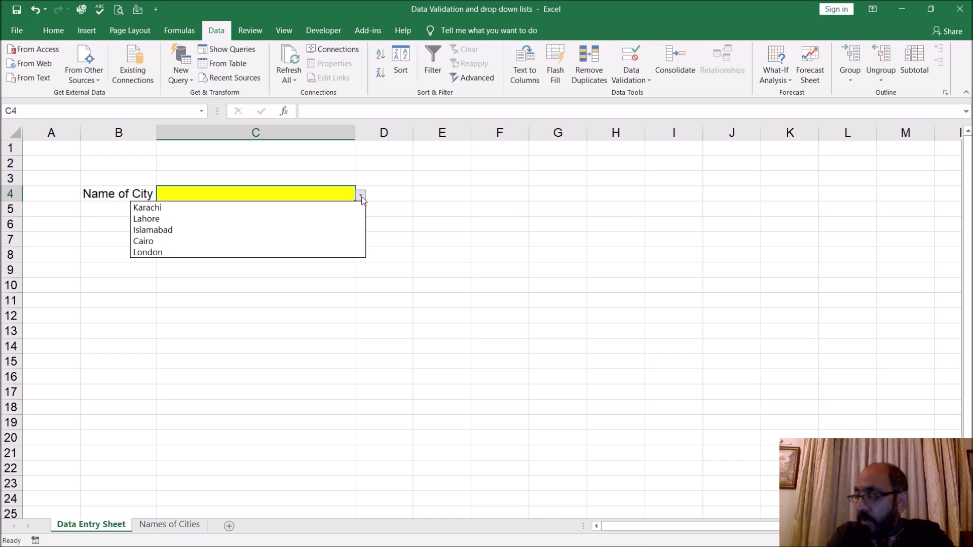
pyautogui.press('Down')
pyautogui.press('Down')
pyautogui.press('Down')
pyautogui.press('Down')
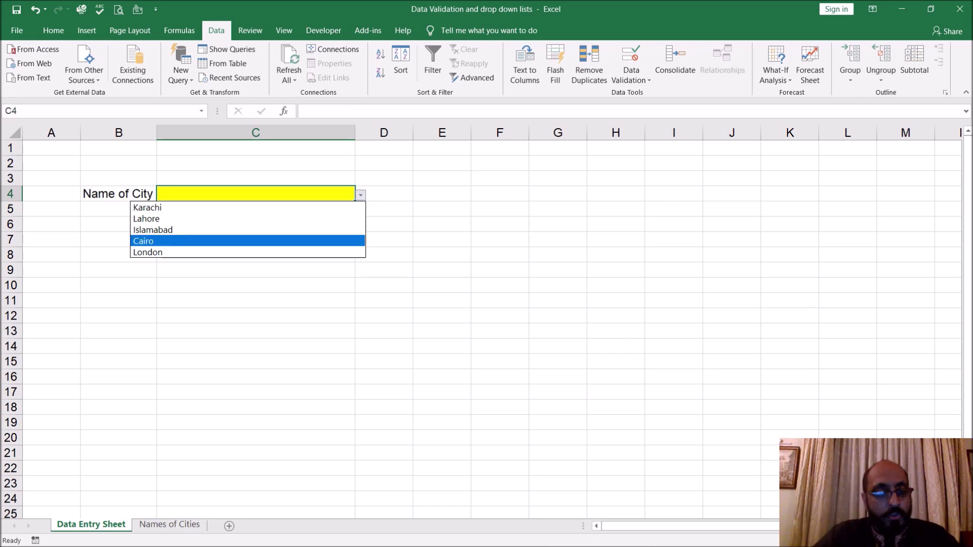
pyautogui.press('Escape')
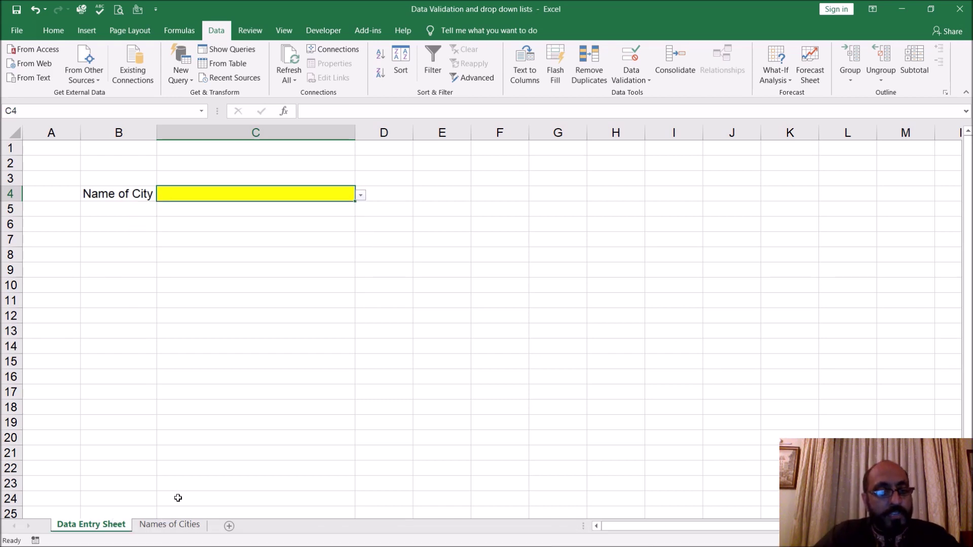
# Add New York, Los Angeles and St. Louis in cells A7:A9 of the Names of Cities sheet
pyautogui.click(170, 524)
pyautogui.click(74, 236)
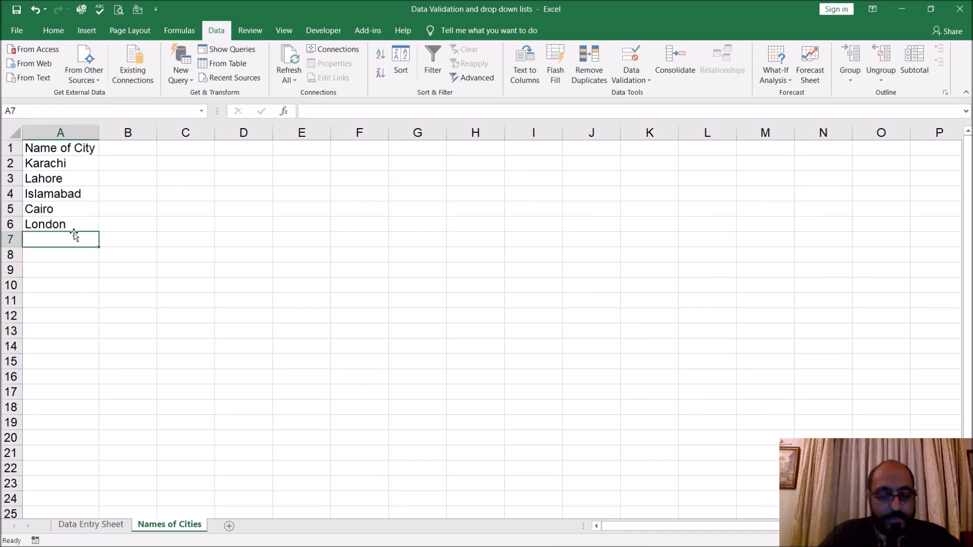
pyautogui.write('New ')
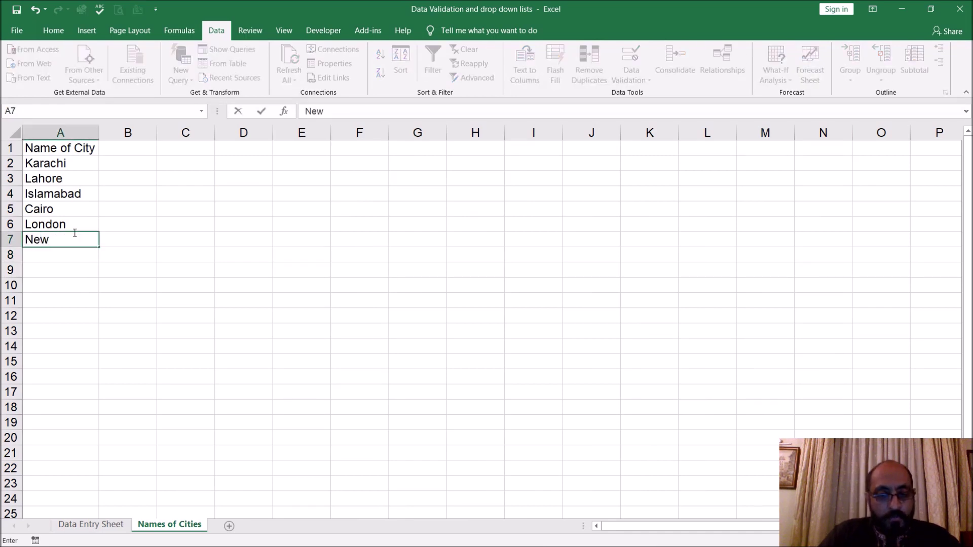
pyautogui.write('York')
pyautogui.press('Return')
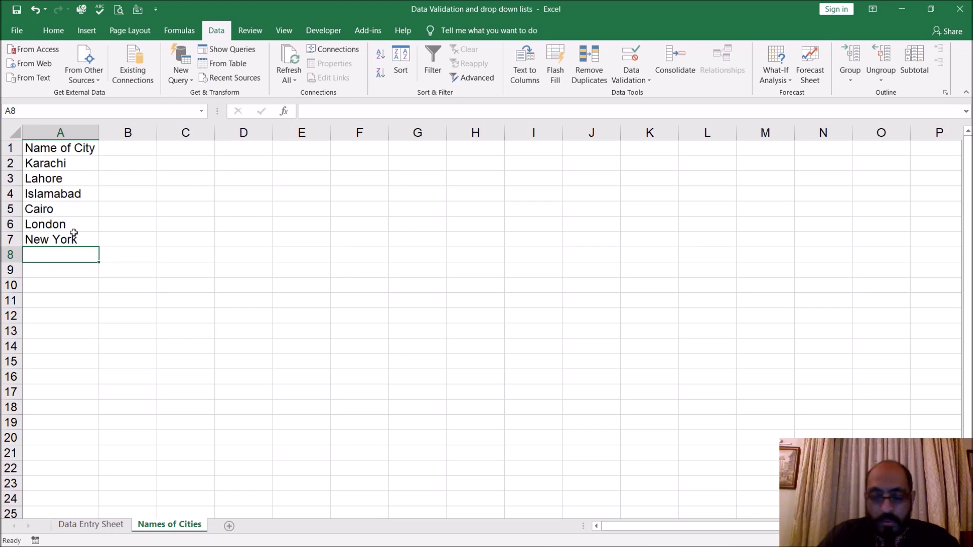
pyautogui.write('Los Angeles')
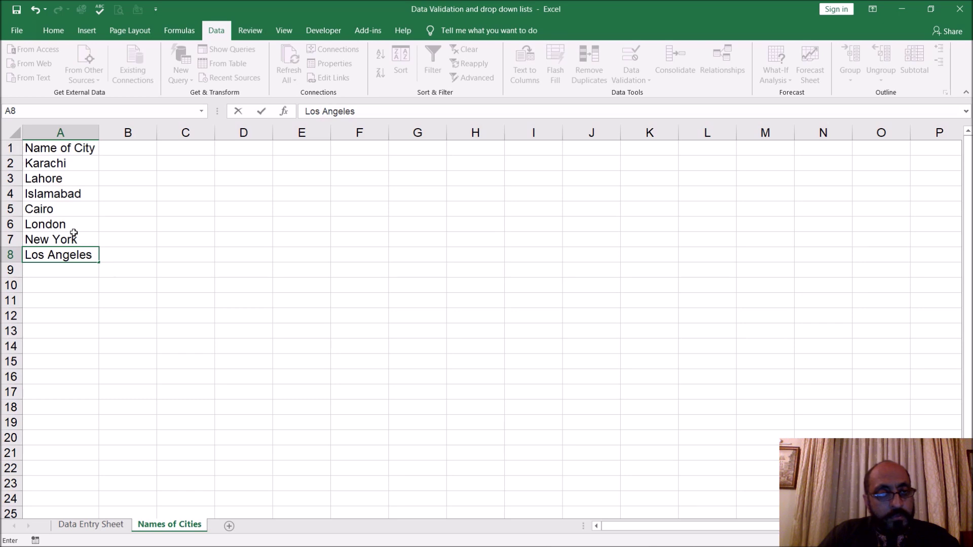
pyautogui.press('Return')
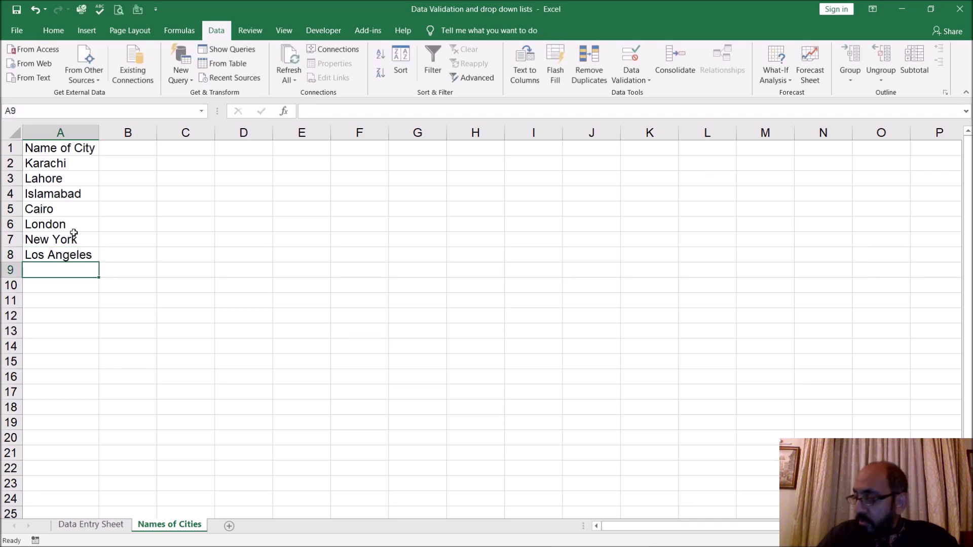
pyautogui.write('St')
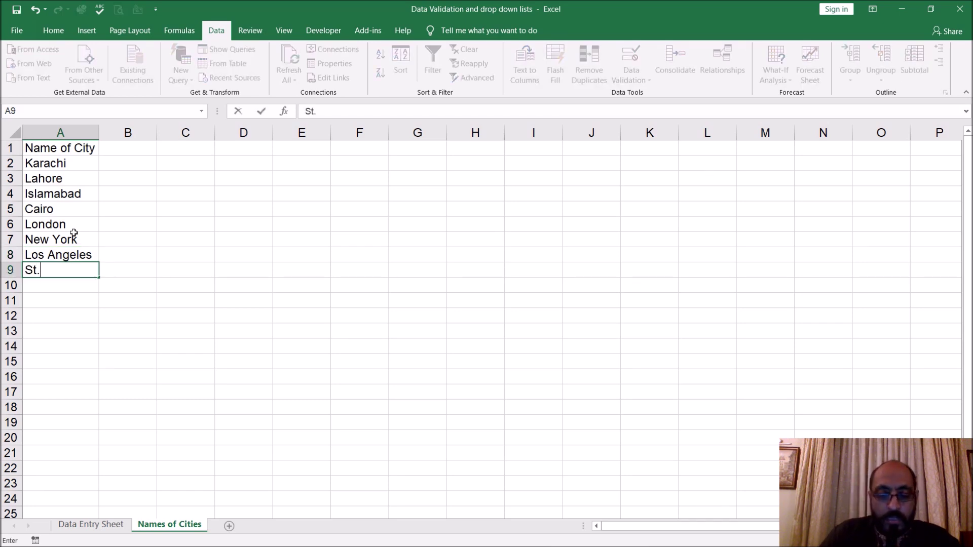
pyautogui.write('. Louis')
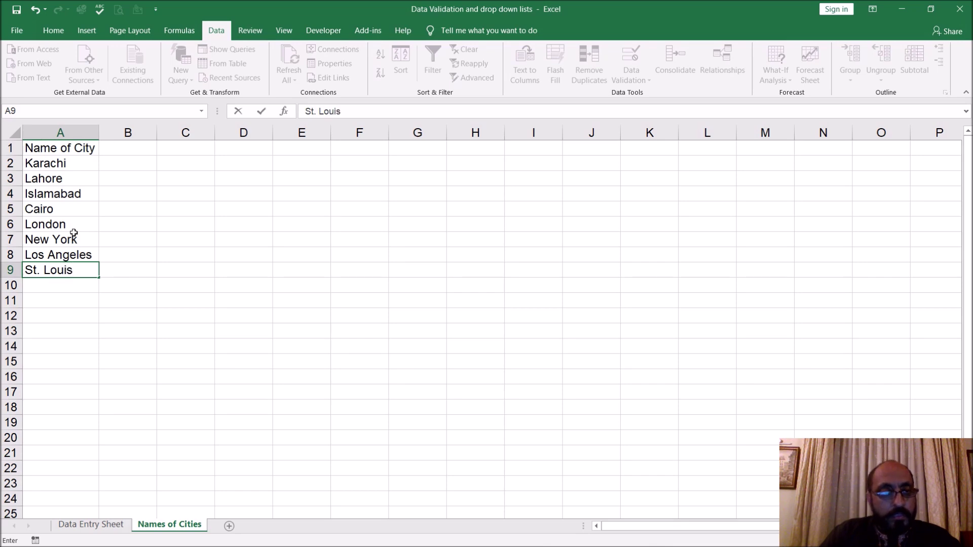
pyautogui.press('Return')
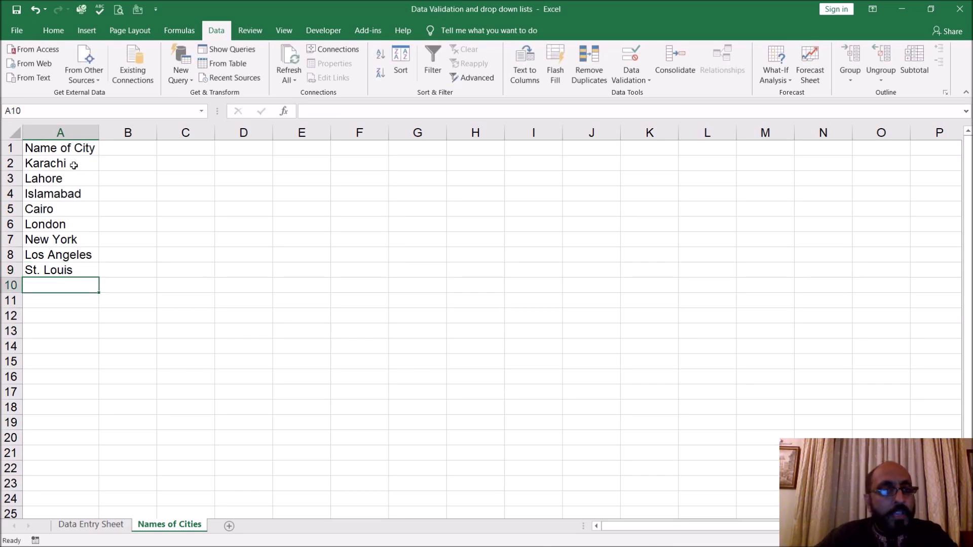
# Select the extended city list A2:A9, and check C4's drop-down on the Data Entry Sheet for the added cities
pyautogui.moveTo(74, 165); pyautogui.dragTo(81, 266)
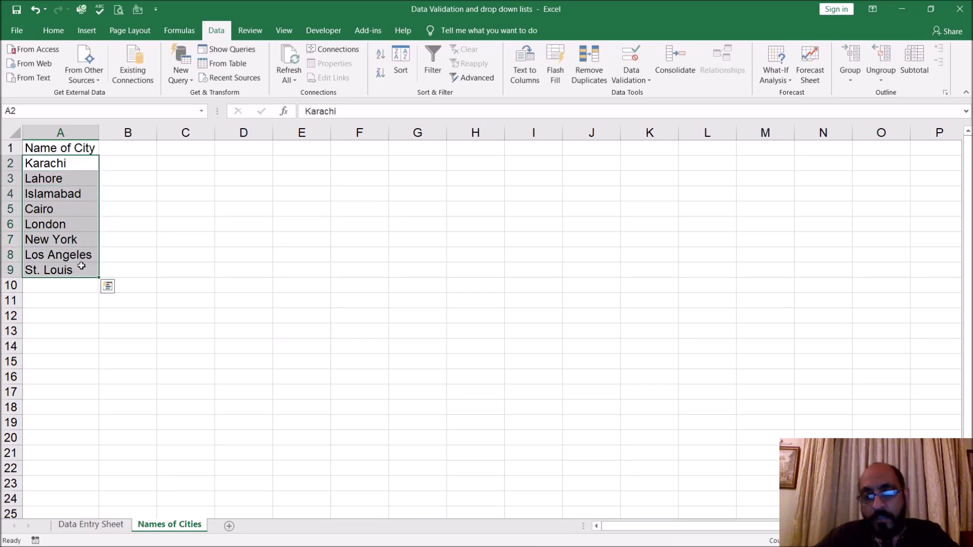
pyautogui.click(100, 527)
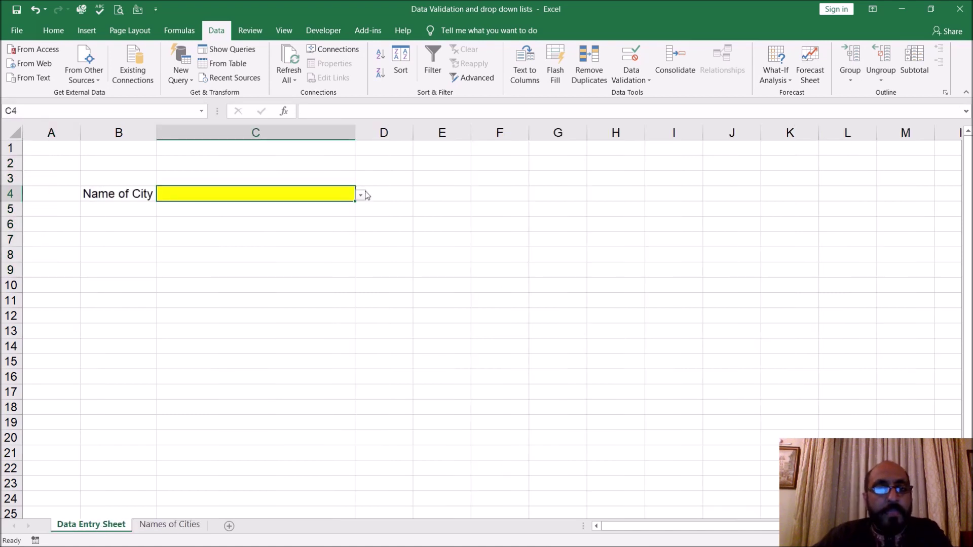
pyautogui.click(360, 196)
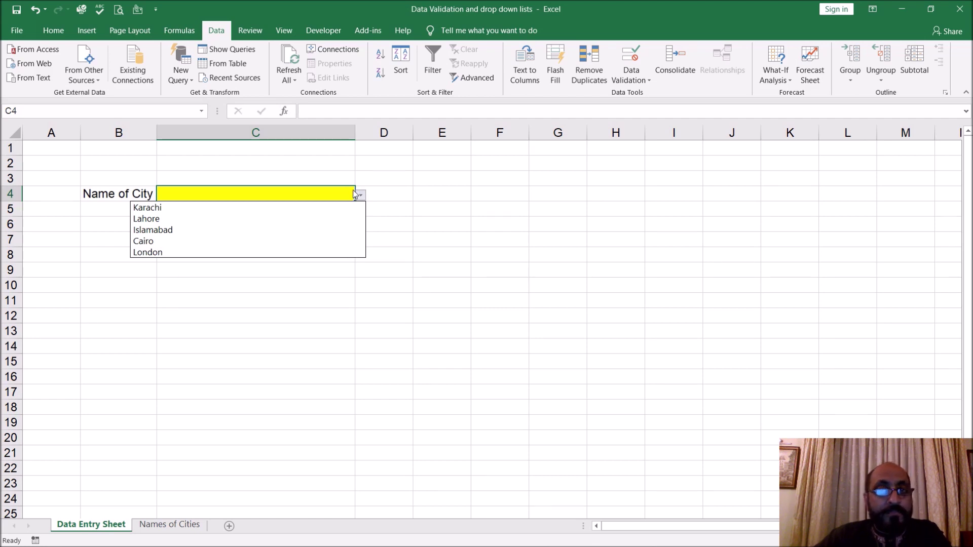
pyautogui.press('Escape')
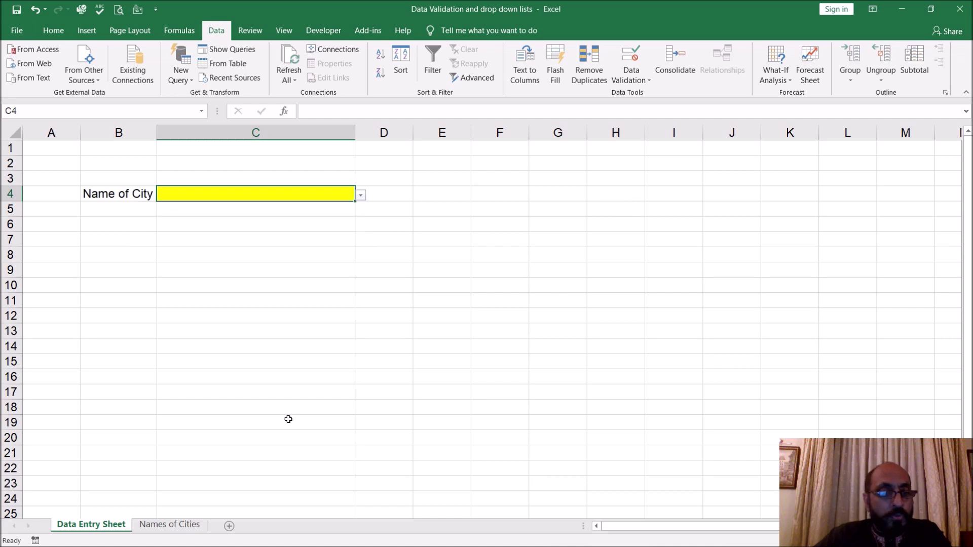
# Review the source range A2:A6 and the whole of column A on the Names of Cities sheet
pyautogui.click(169, 525)
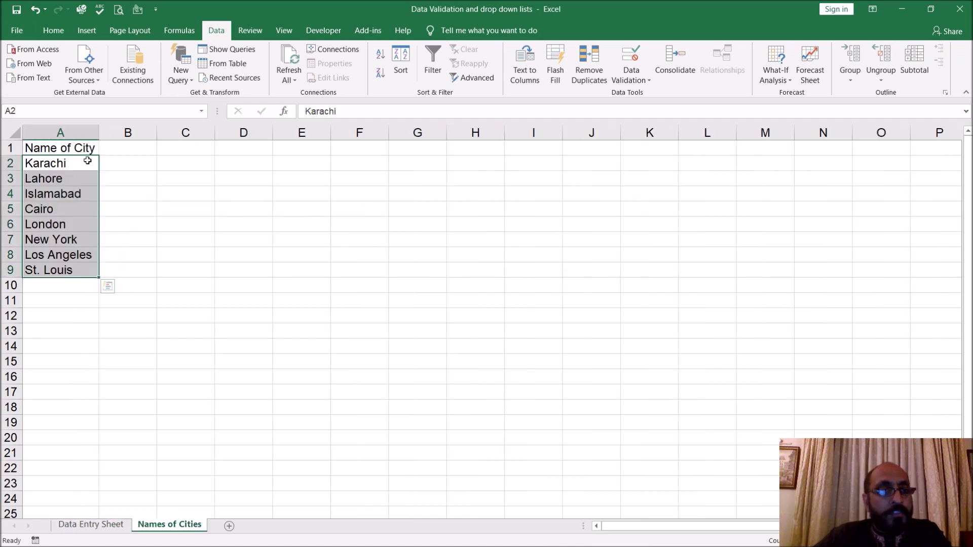
pyautogui.moveTo(87, 162); pyautogui.dragTo(90, 223)
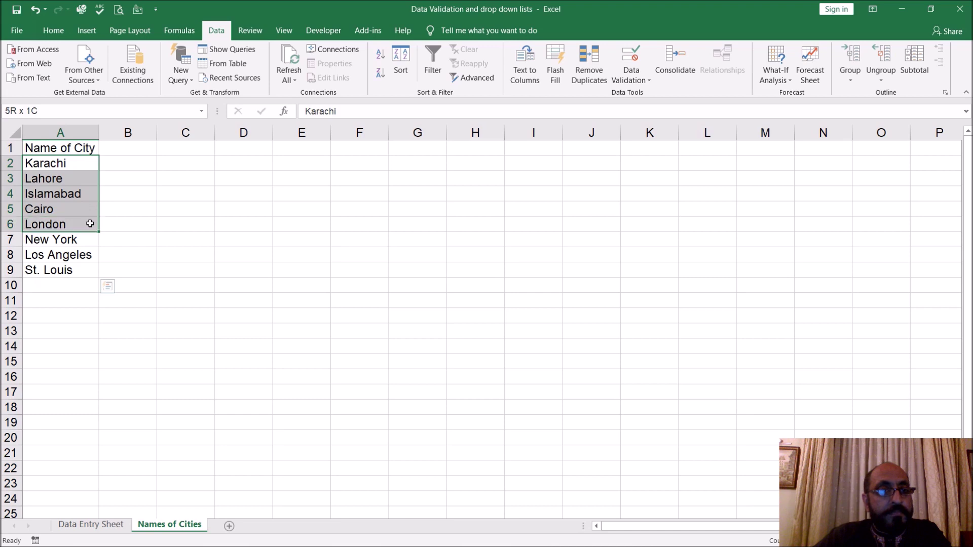
pyautogui.click(59, 132)
pyautogui.click(390, 244)
# Change the validation list source of C4 on the Data Entry Sheet to the whole column, ='Names of Cities'!$A:$A
pyautogui.click(91, 525)
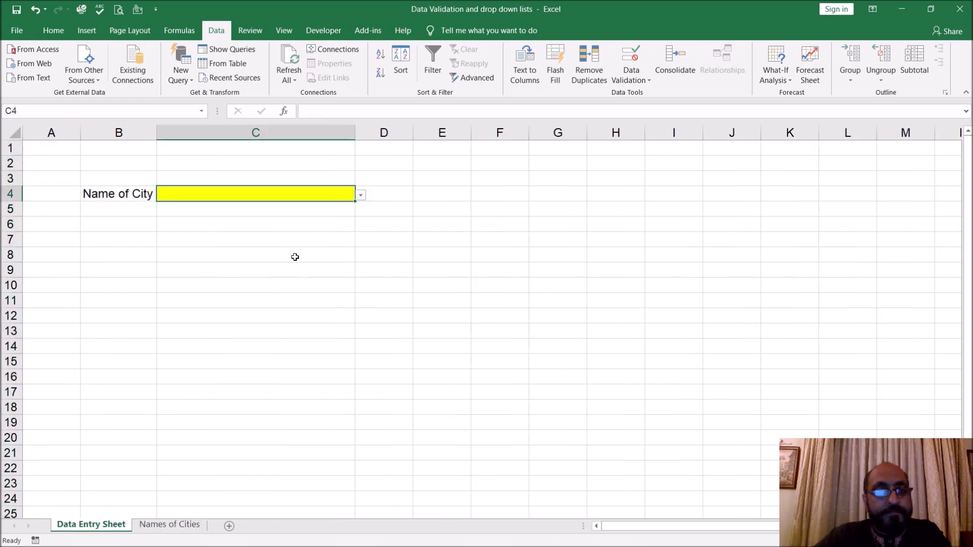
pyautogui.click(632, 76)
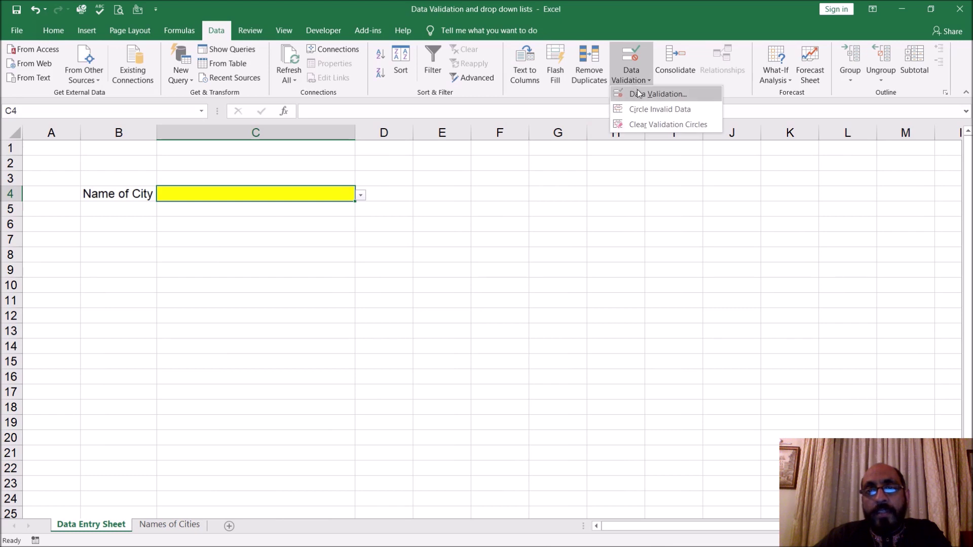
pyautogui.click(639, 93)
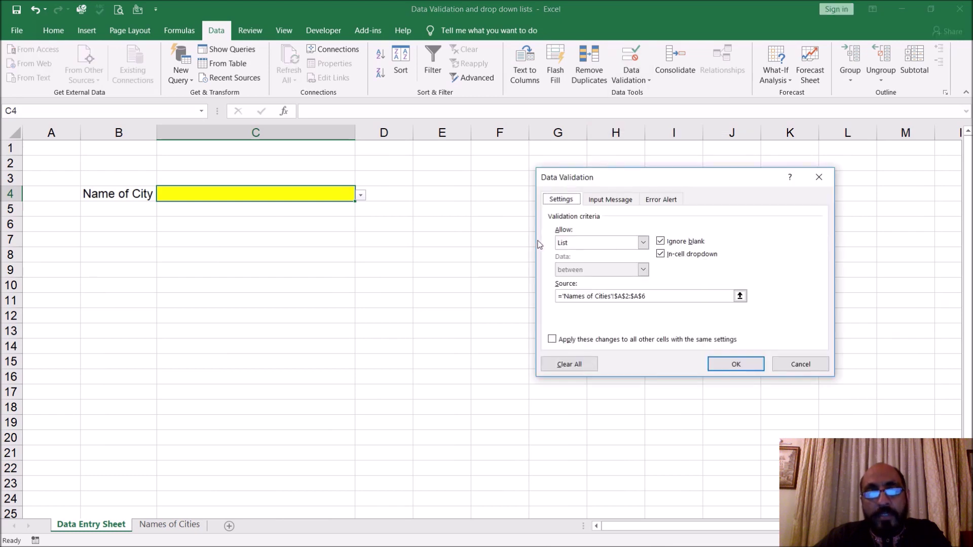
pyautogui.click(629, 297)
pyautogui.press('BackSpace')
pyautogui.press('BackSpace')
pyautogui.press('BackSpace')
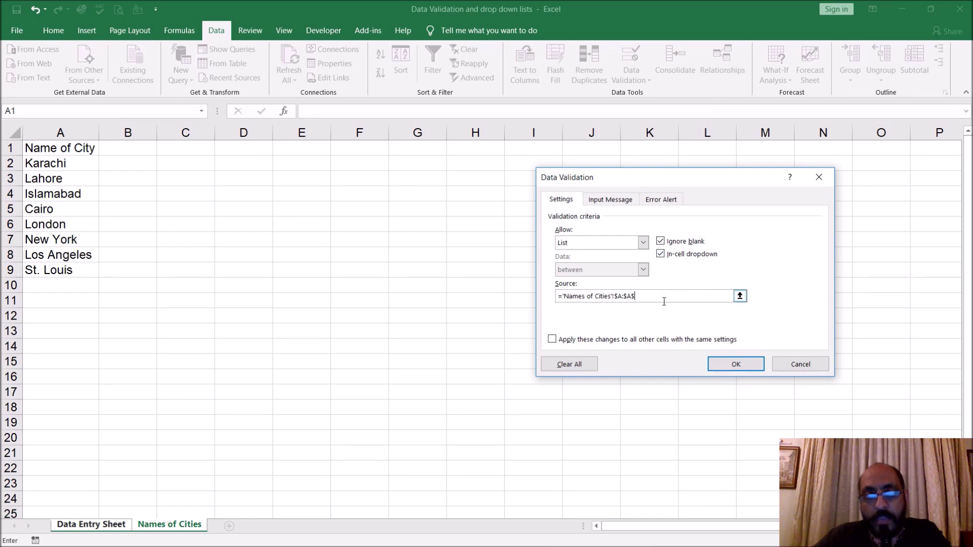
pyautogui.click(745, 365)
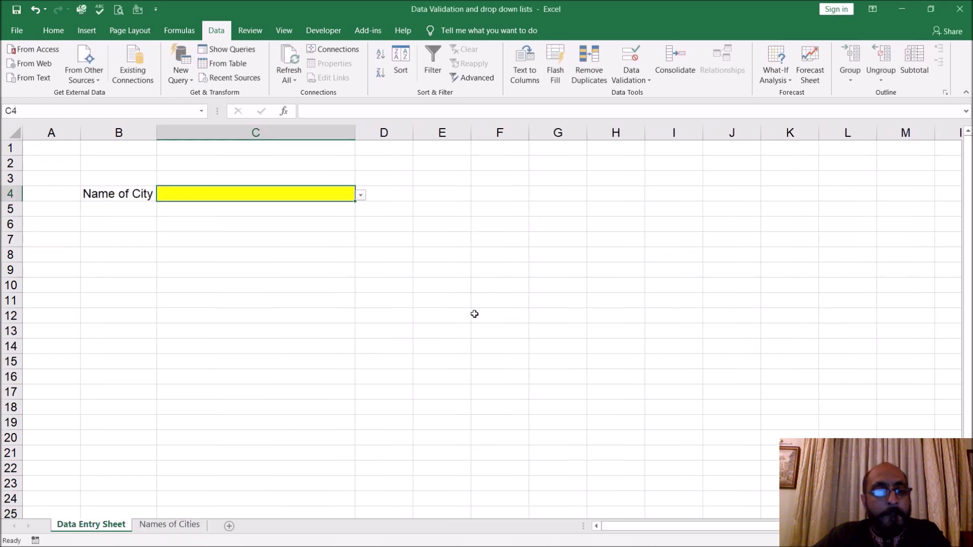
# Check C4's drop-down list through to its last entries and close it without choosing a city
pyautogui.click(361, 196)
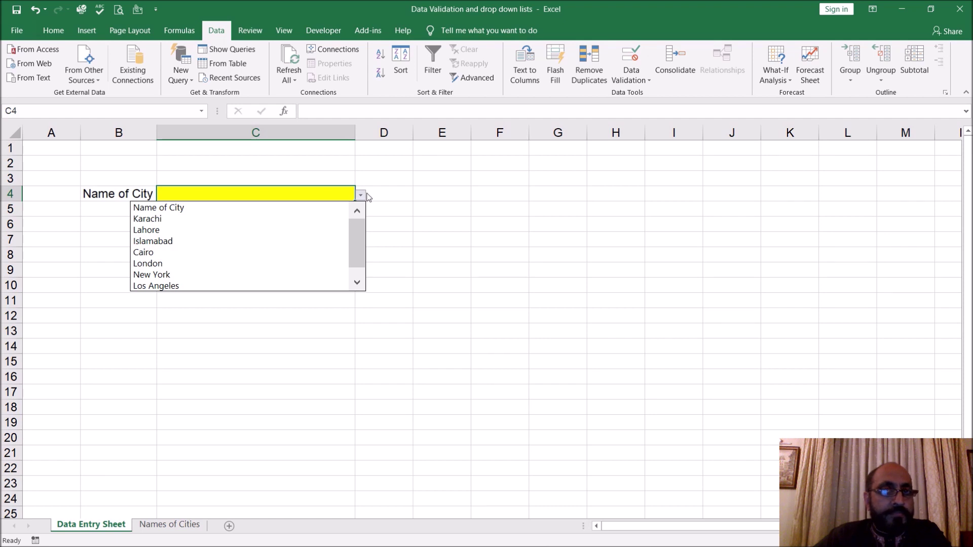
pyautogui.click(182, 515)
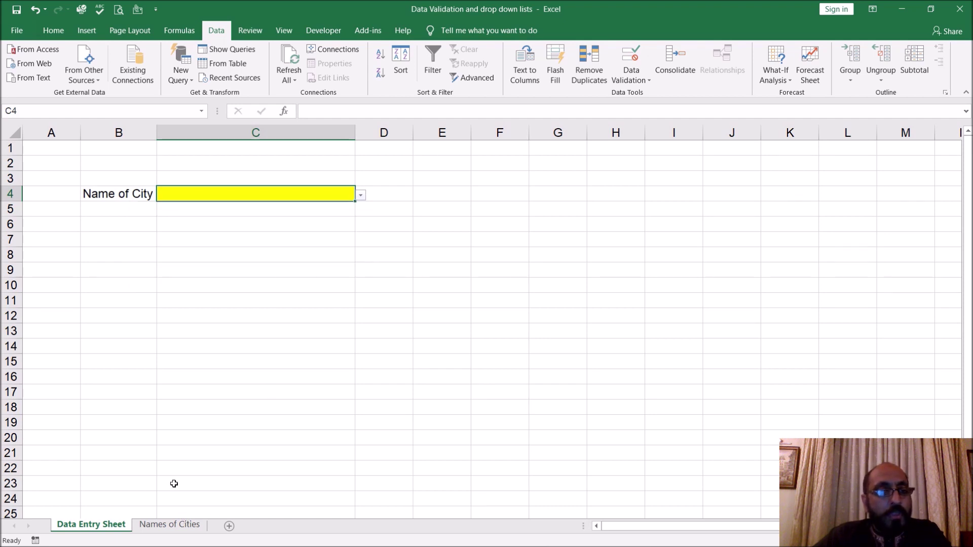
pyautogui.click(361, 196)
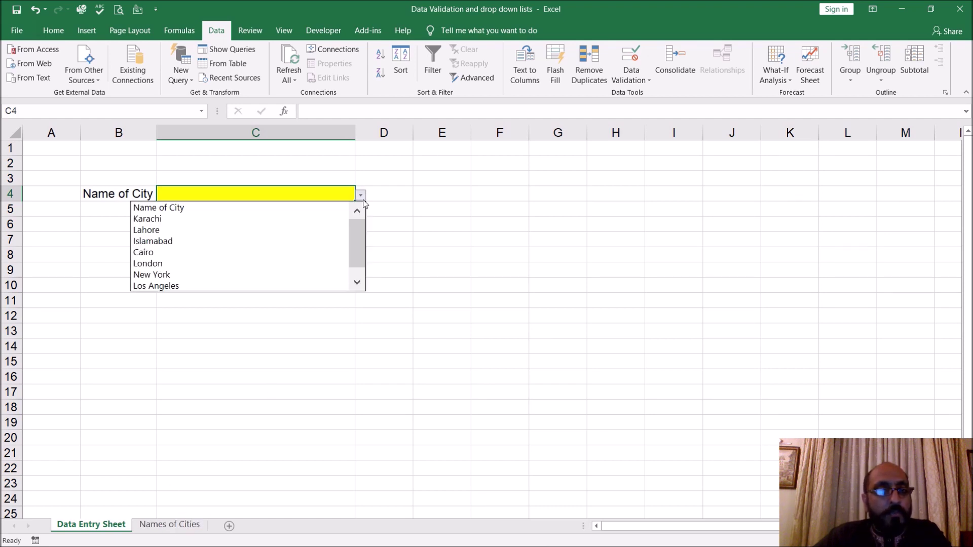
pyautogui.scroll(-1, 356, 247)
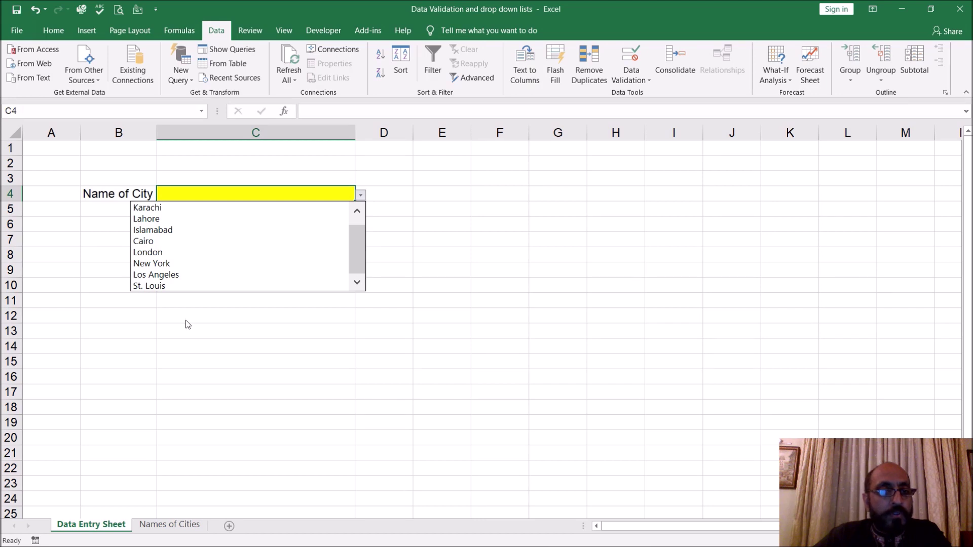
pyautogui.click(206, 407)
# Add Kansas City in cell A10 of the Names of Cities sheet
pyautogui.click(170, 525)
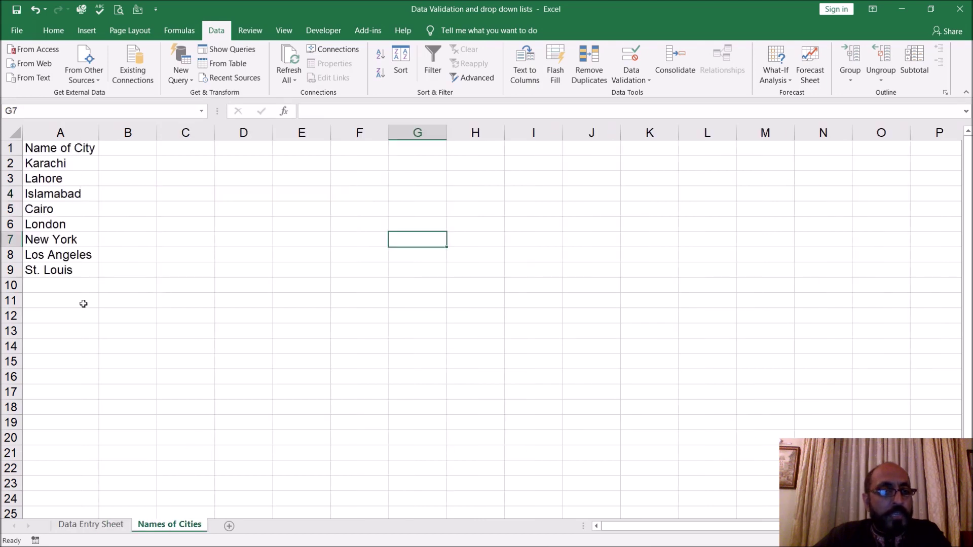
pyautogui.click(67, 272)
pyautogui.click(75, 285)
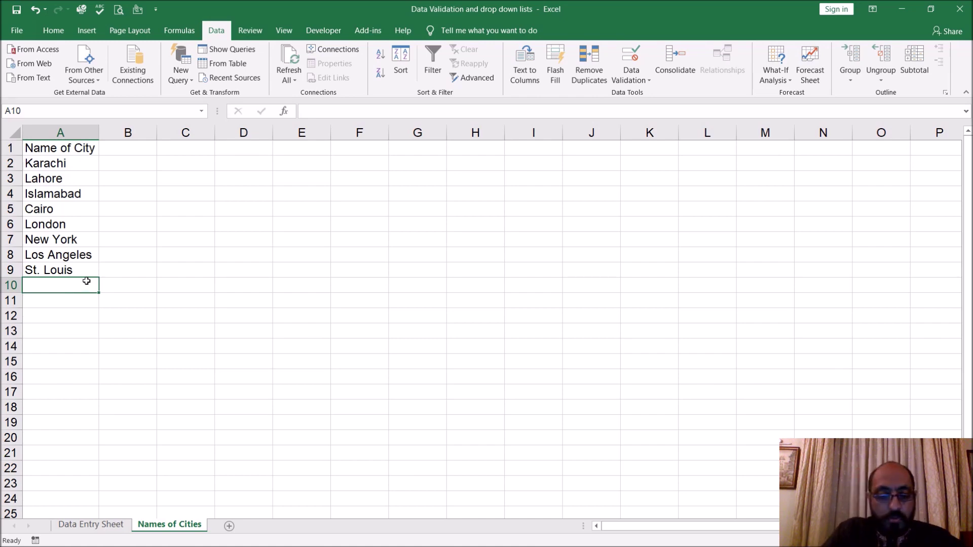
pyautogui.write('KN')
pyautogui.press('BackSpace')
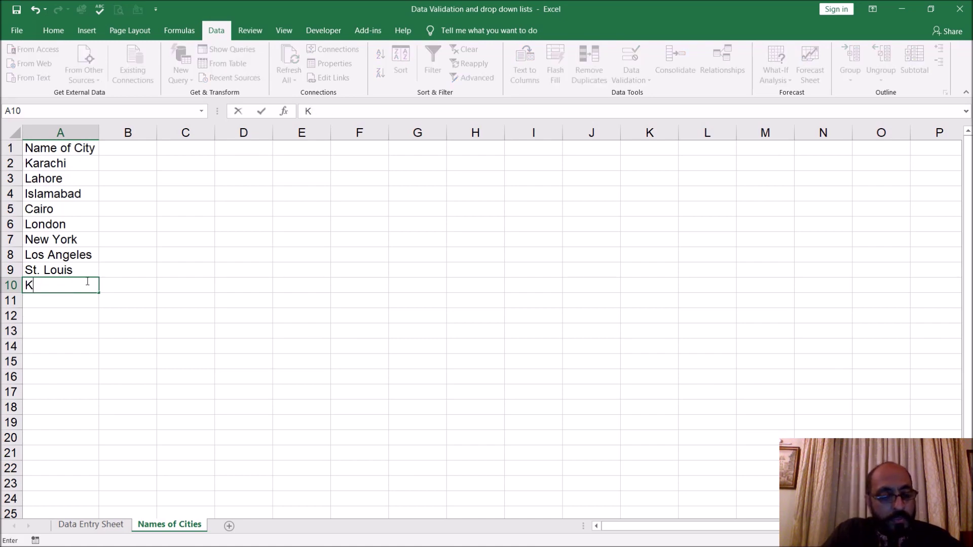
pyautogui.write('ansas City')
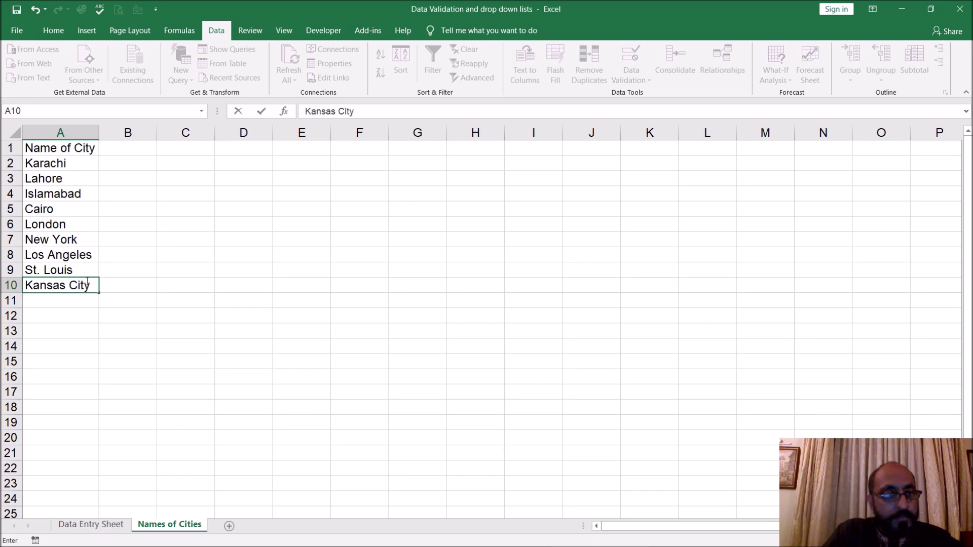
pyautogui.press('Return')
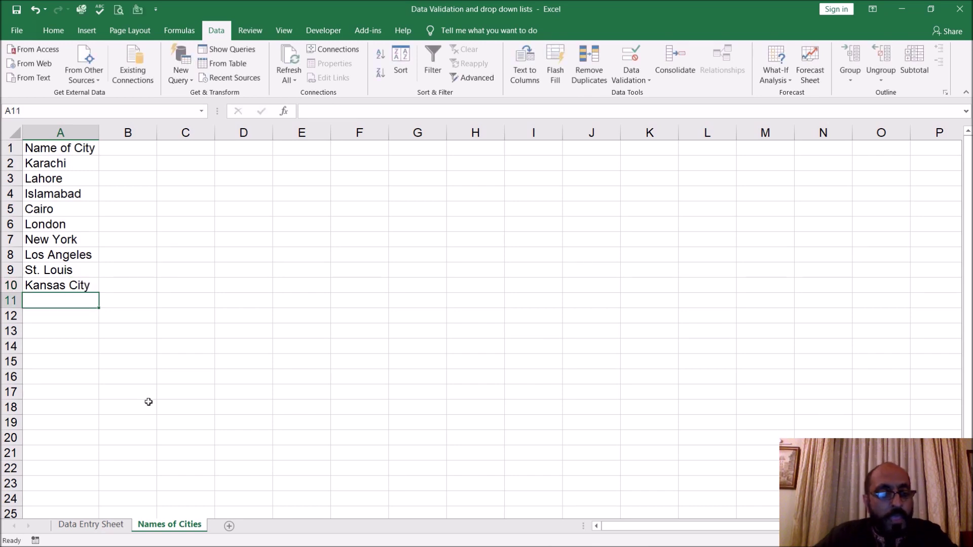
# Look through C4's drop-down list on the Data Entry Sheet for Kansas City
pyautogui.click(91, 524)
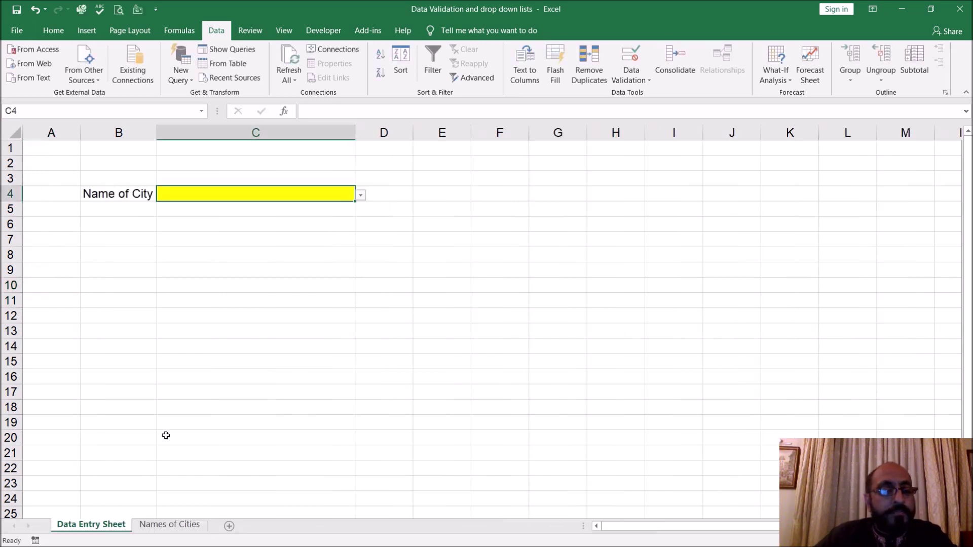
pyautogui.click(360, 194)
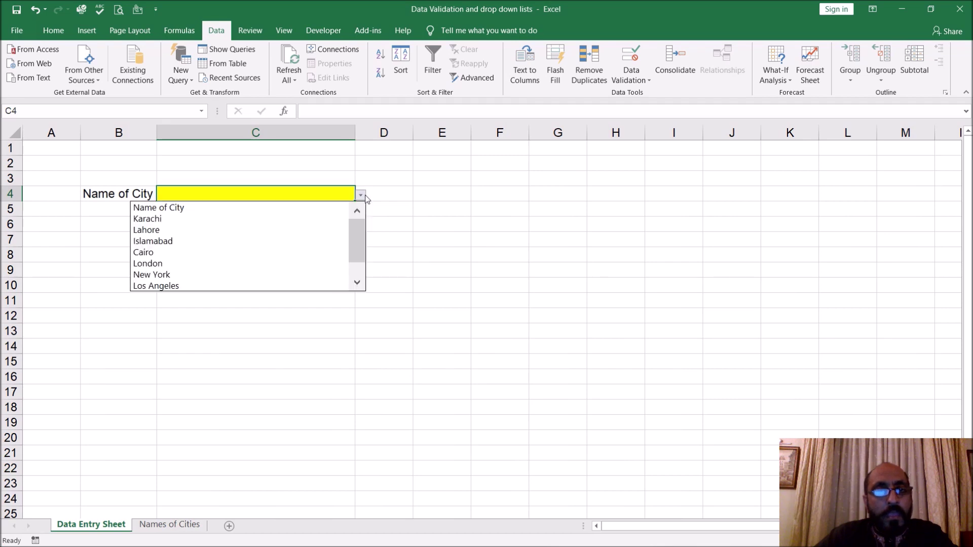
pyautogui.moveTo(360, 225); pyautogui.dragTo(357, 263)
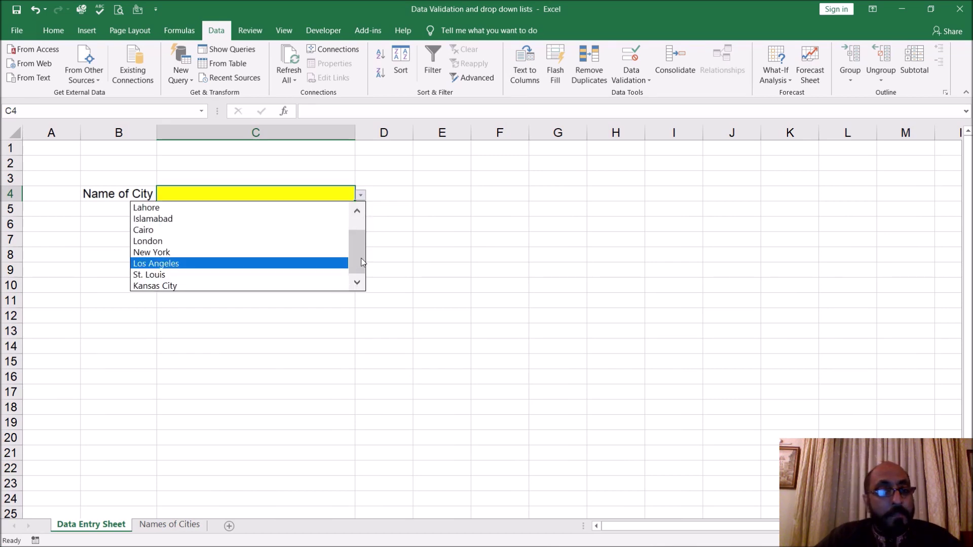
pyautogui.moveTo(363, 262); pyautogui.dragTo(359, 231)
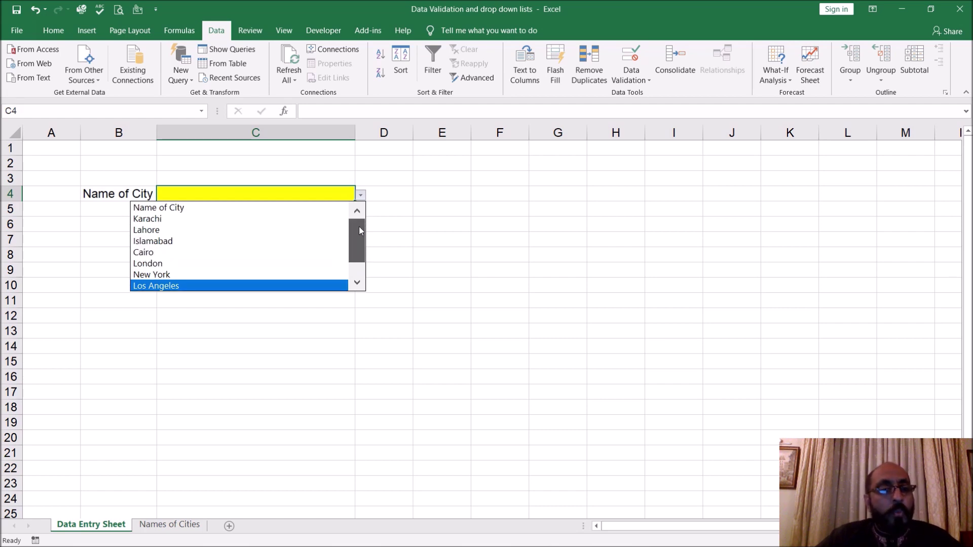
pyautogui.moveTo(358, 227); pyautogui.dragTo(357, 227)
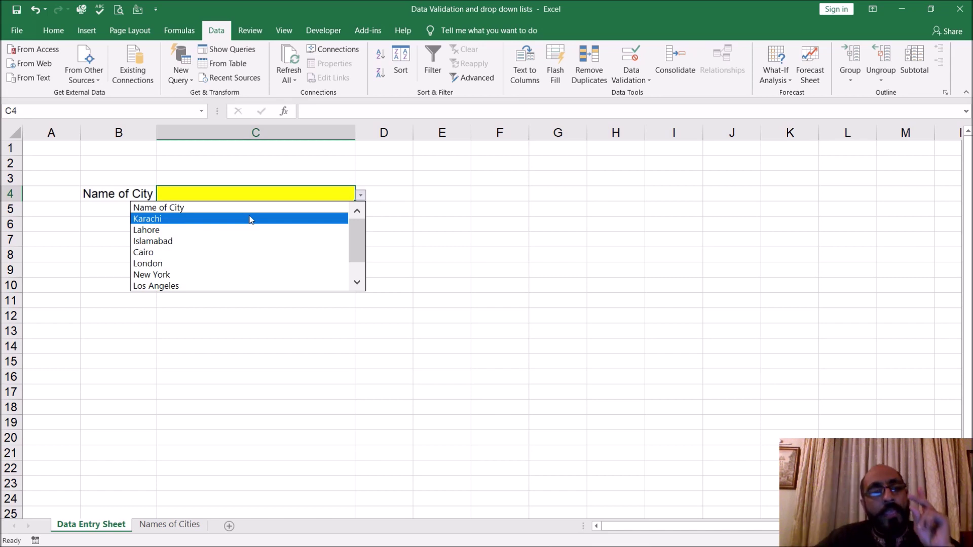
# Compare the header in A1 of the Names of Cities sheet with the first entry of C4's drop-down list
pyautogui.click(181, 526)
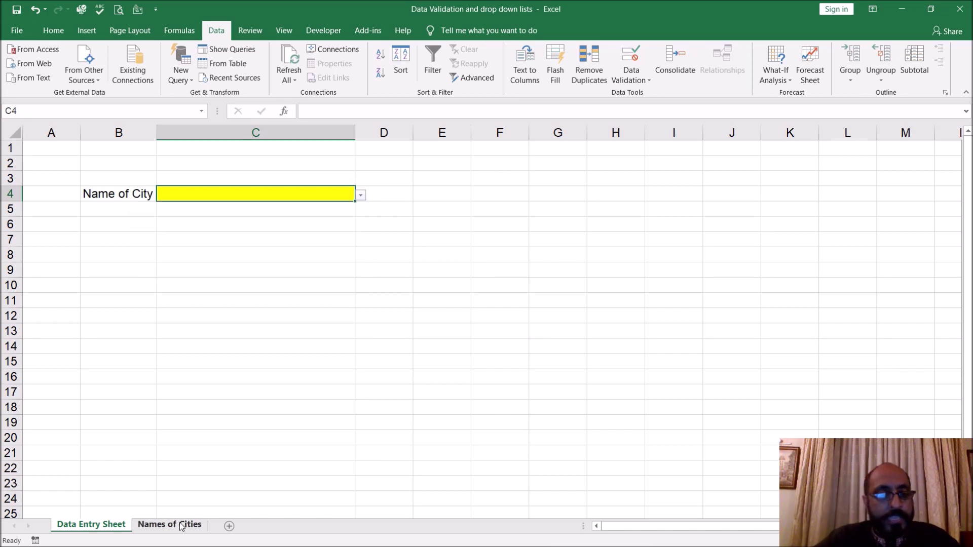
pyautogui.click(180, 526)
pyautogui.hotkey('ctrl', 'Home')
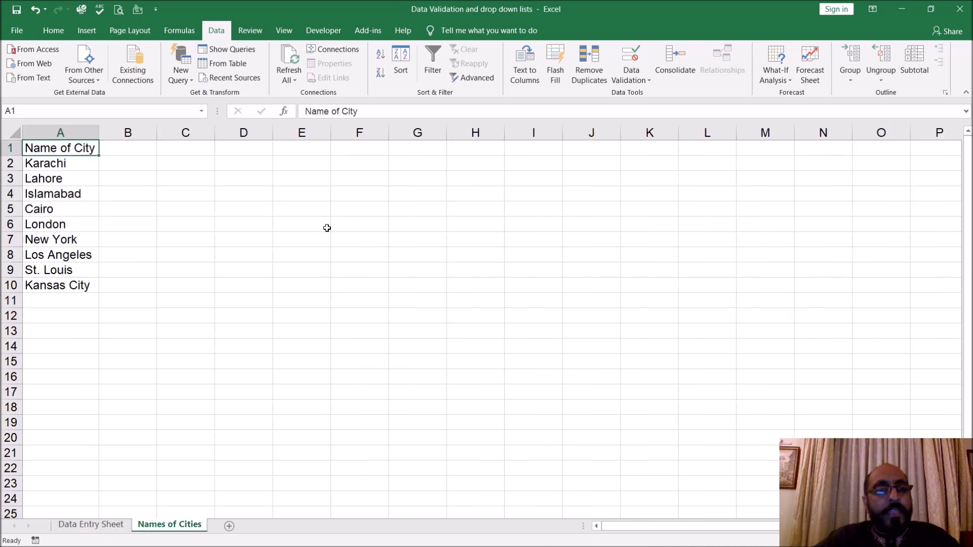
pyautogui.click(120, 525)
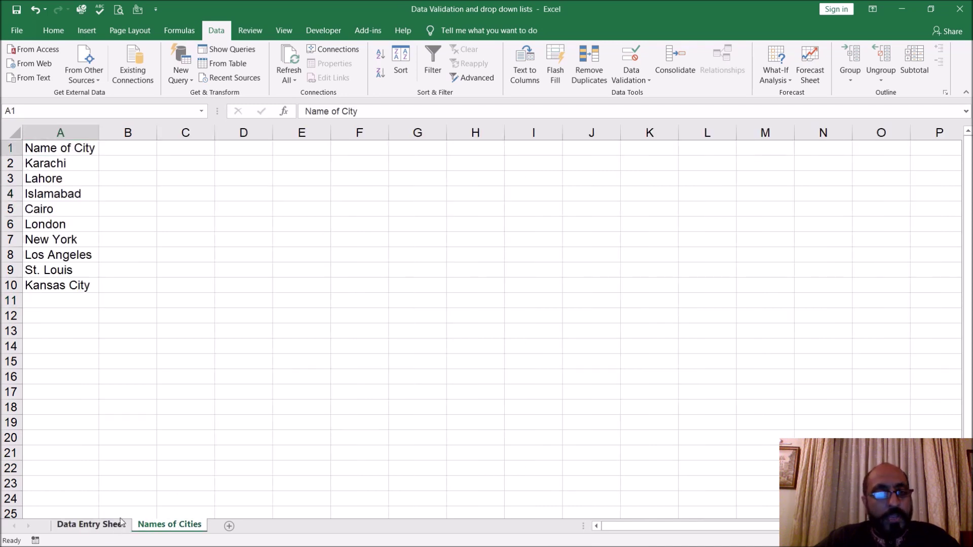
pyautogui.click(361, 196)
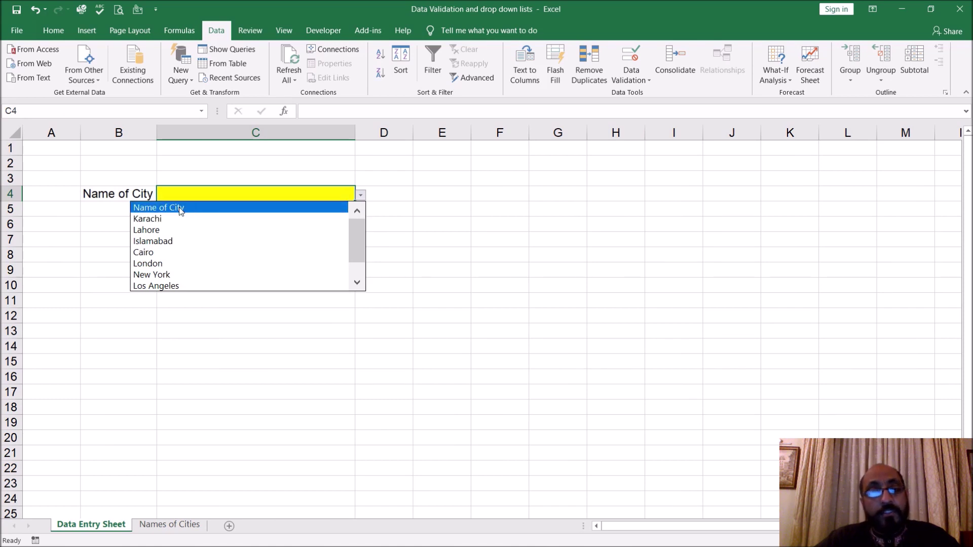
pyautogui.click(452, 218)
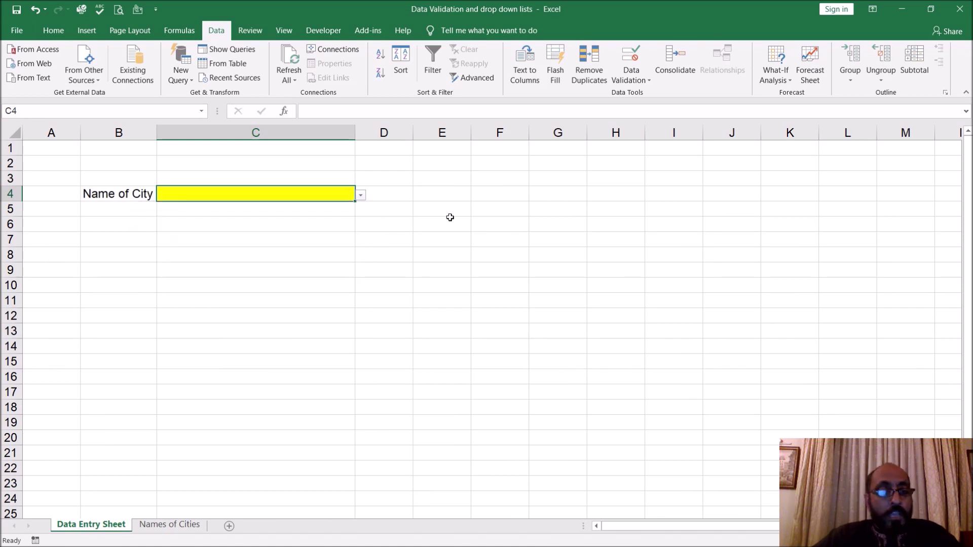
# Create a PivotTable from column A of the Names of Cities sheet, placed at C1 on the same sheet
pyautogui.click(188, 525)
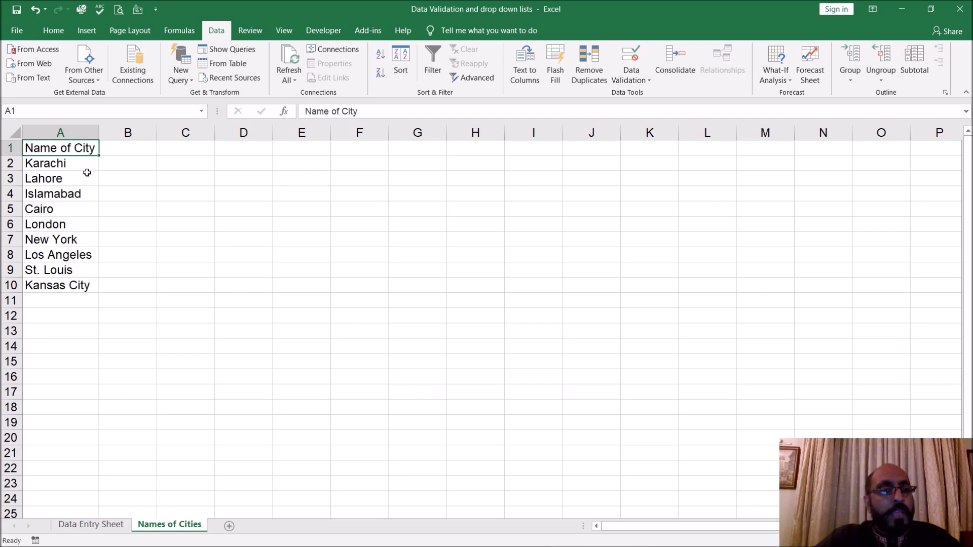
pyautogui.click(86, 164)
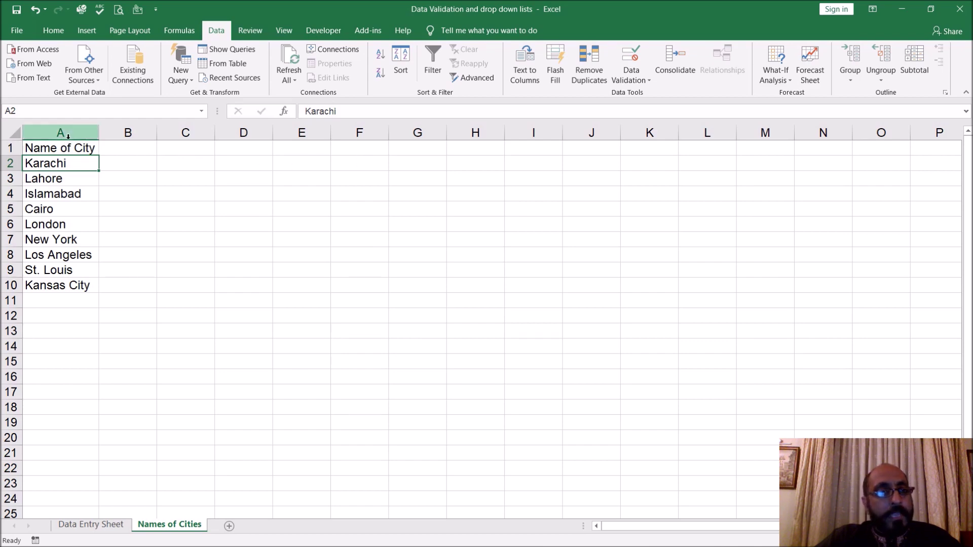
pyautogui.click(61, 132)
pyautogui.click(87, 30)
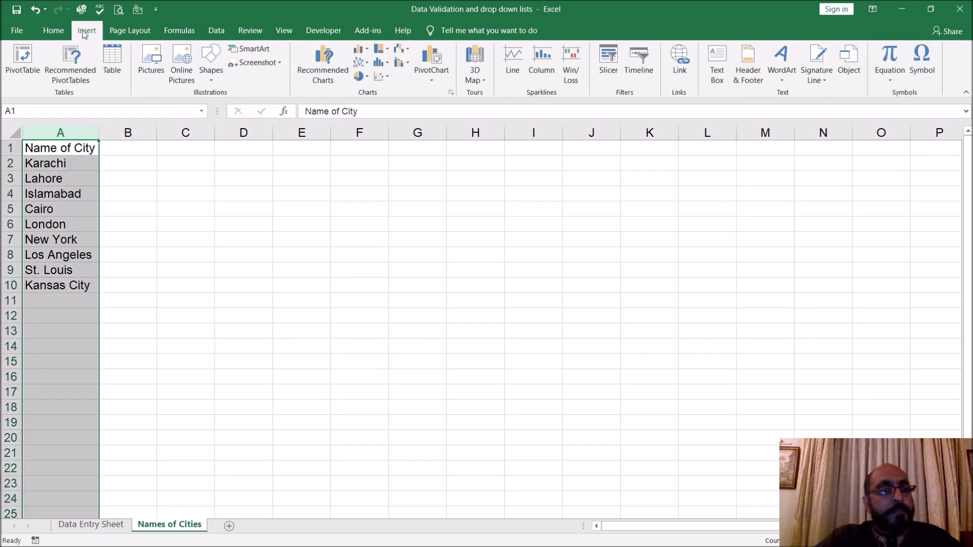
pyautogui.click(24, 60)
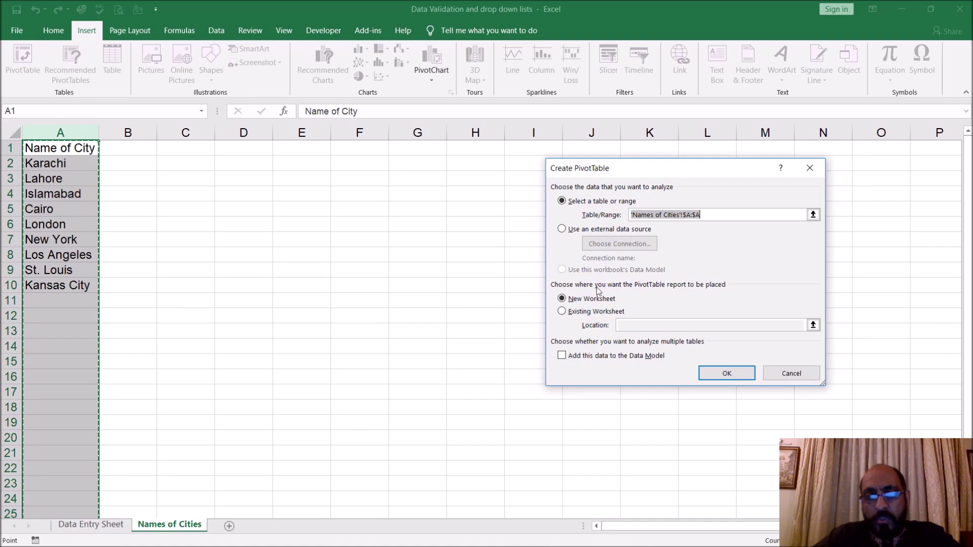
pyautogui.click(589, 313)
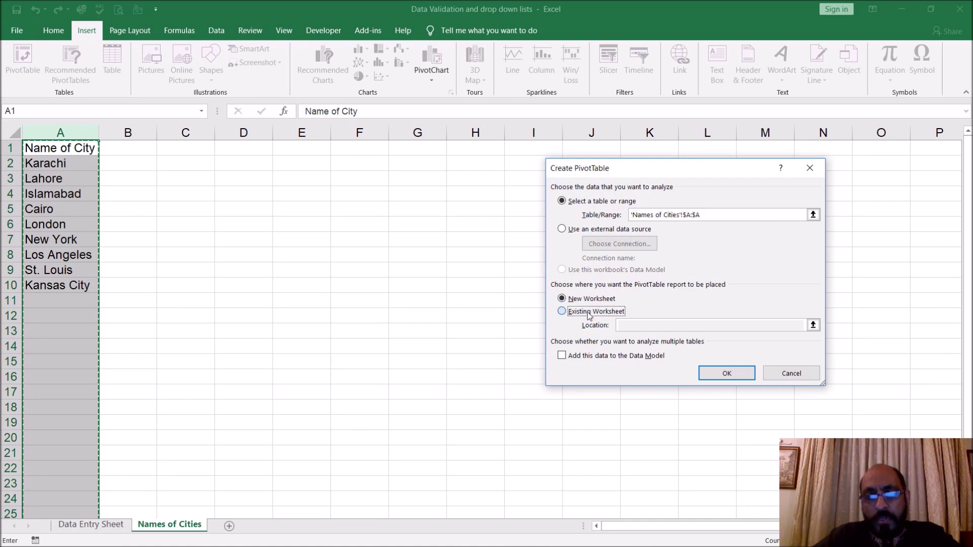
pyautogui.click(185, 148)
pyautogui.click(726, 372)
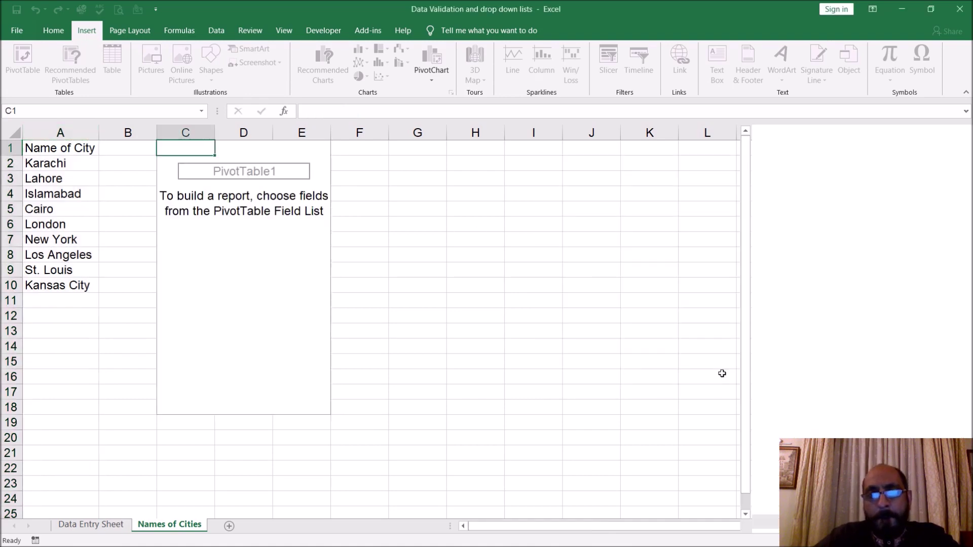
# Add the Name of City field to the PivotTable as row labels and close the field list
pyautogui.click(764, 201)
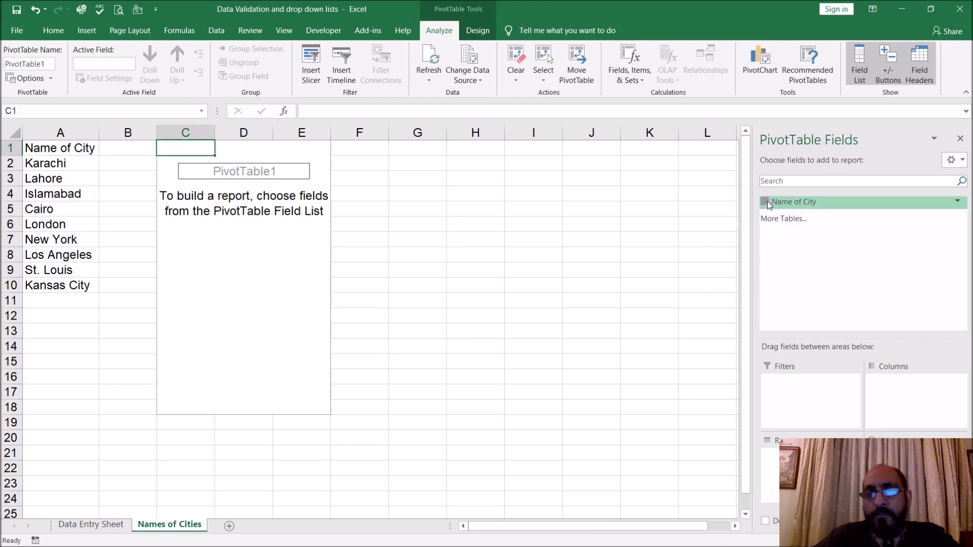
pyautogui.click(960, 138)
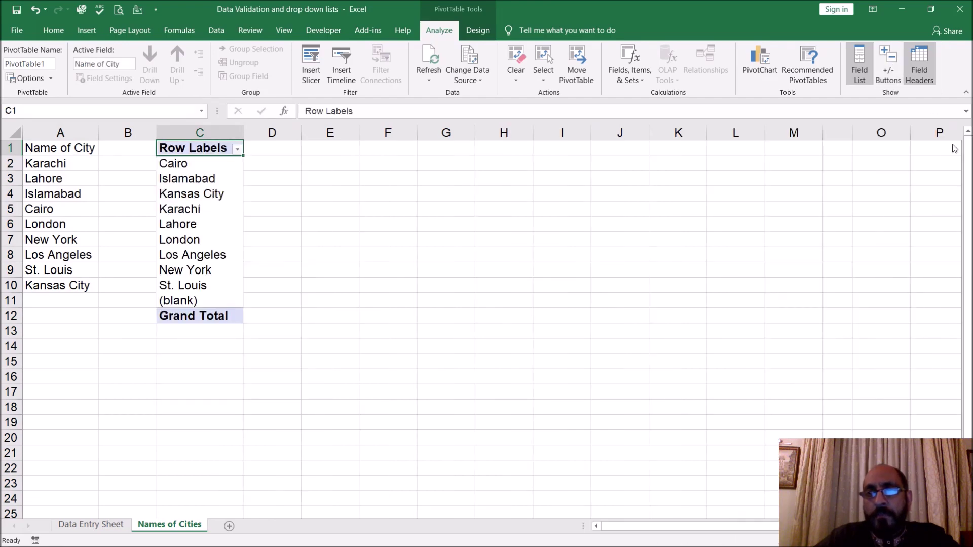
pyautogui.click(500, 288)
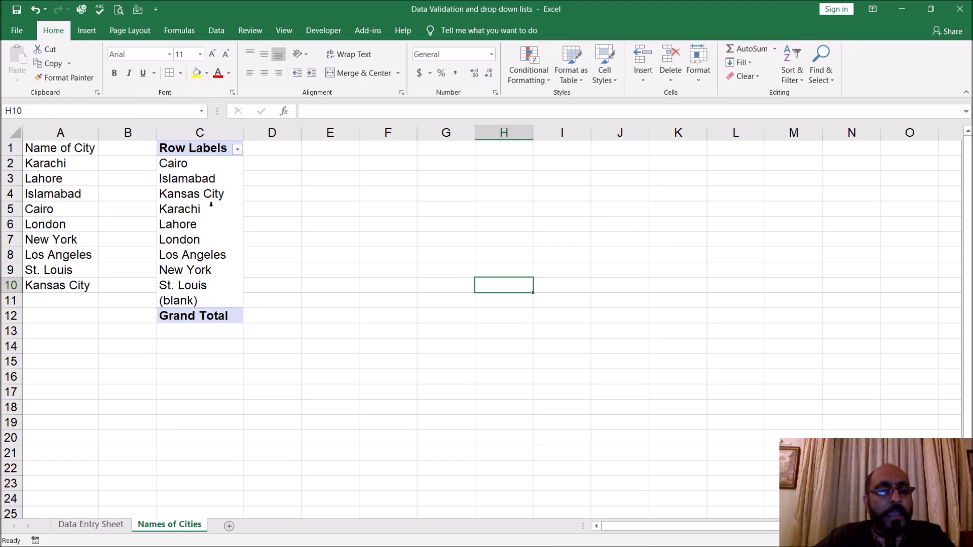
# Turn off the PivotTable's grand totals for rows and columns and hide its subtotals
pyautogui.click(228, 144)
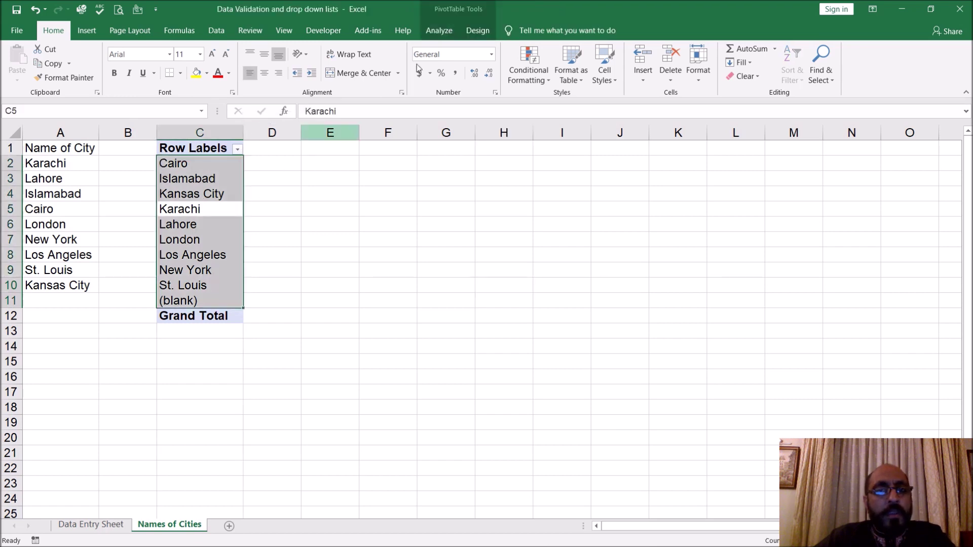
pyautogui.click(478, 30)
pyautogui.click(53, 76)
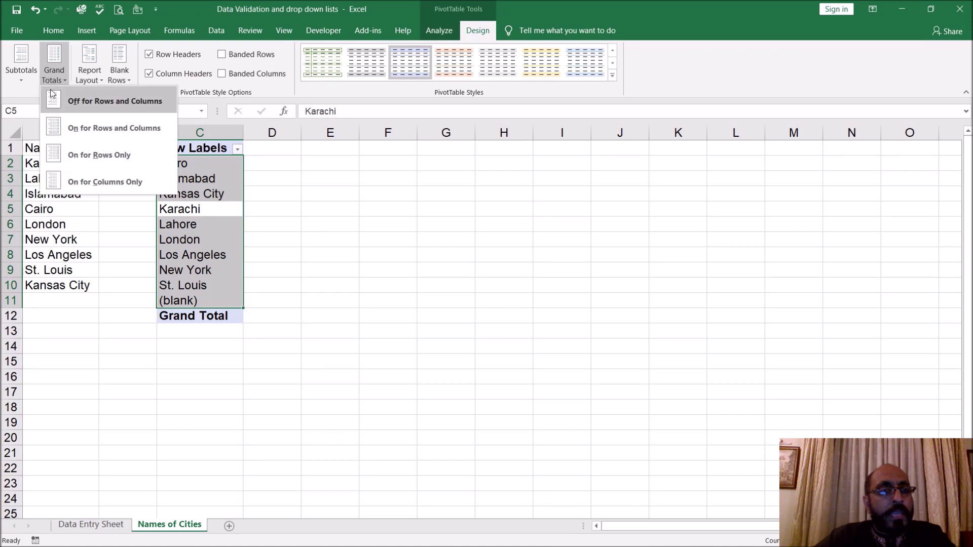
pyautogui.click(54, 100)
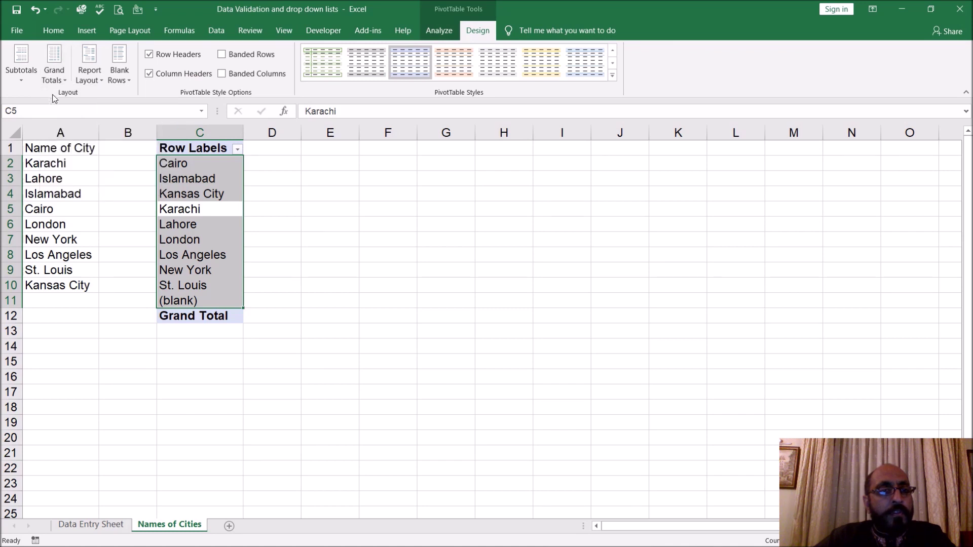
pyautogui.click(19, 79)
pyautogui.click(25, 100)
# Sort the PivotTable's row labels from A to Z
pyautogui.click(499, 240)
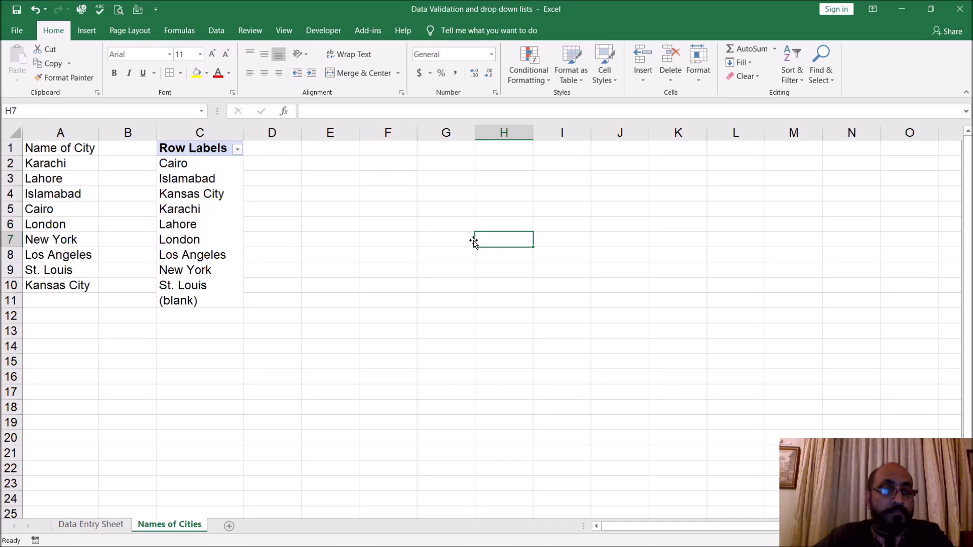
pyautogui.click(237, 149)
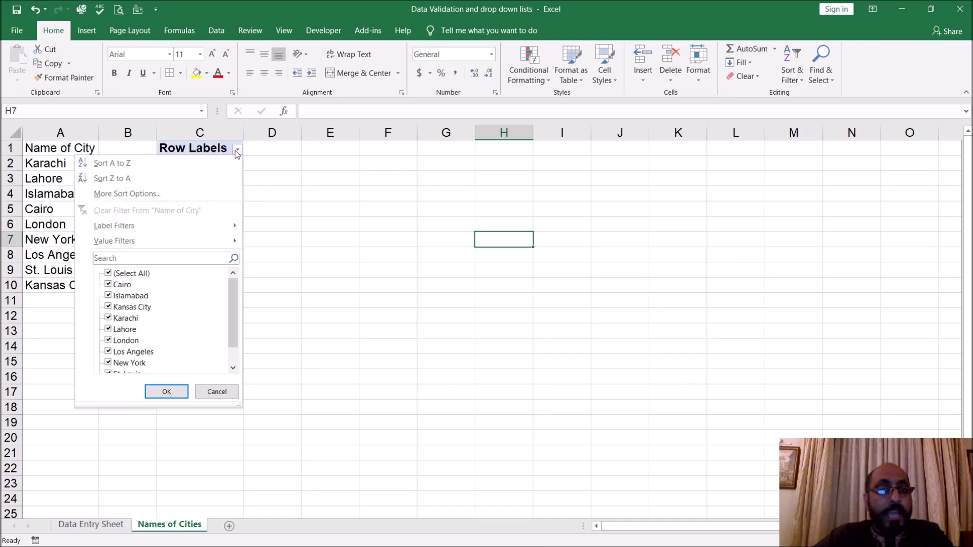
pyautogui.click(202, 163)
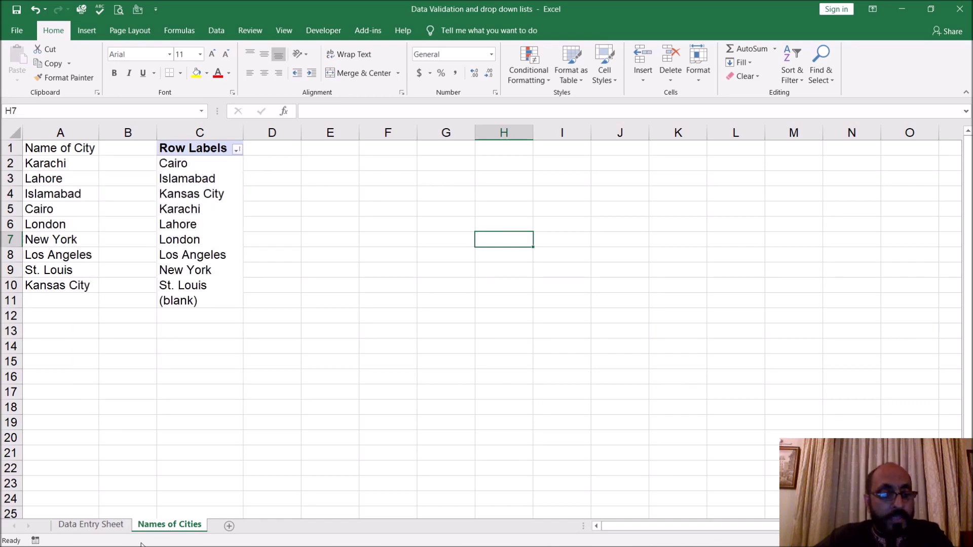
# Copy the Name of City label and its input cell, B4:C4 on the Data Entry Sheet, to B6
pyautogui.click(96, 525)
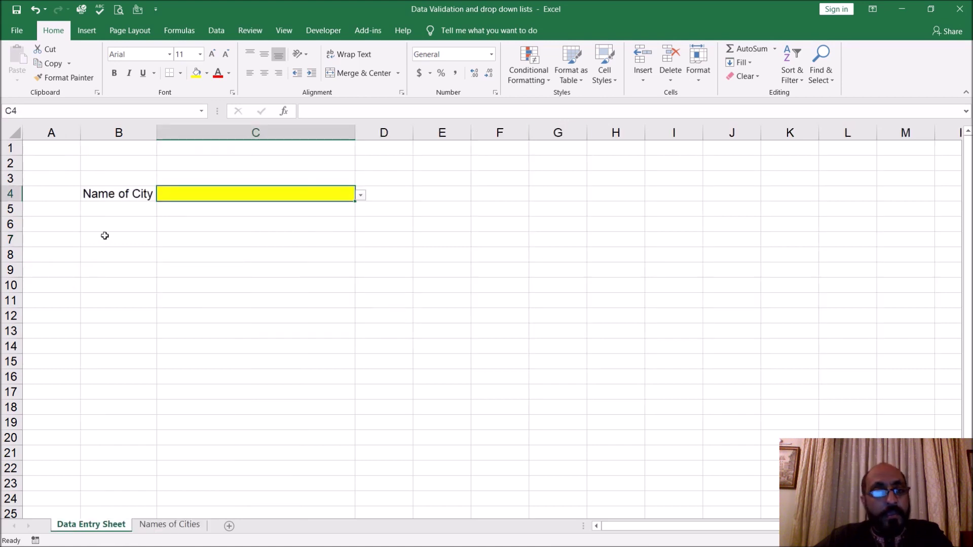
pyautogui.moveTo(121, 193); pyautogui.dragTo(173, 193)
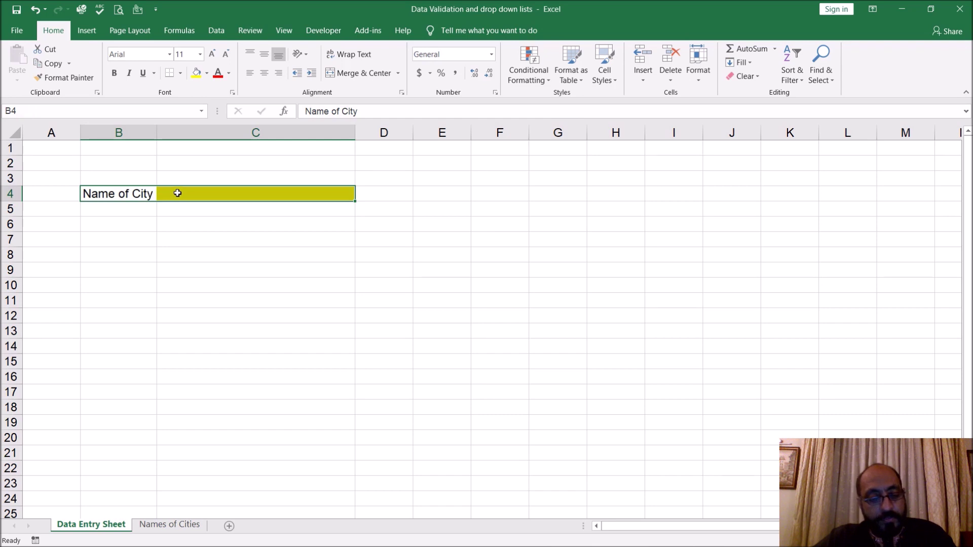
pyautogui.hotkey('ctrl', 'c')
pyautogui.click(132, 225)
pyautogui.hotkey('ctrl', 'v')
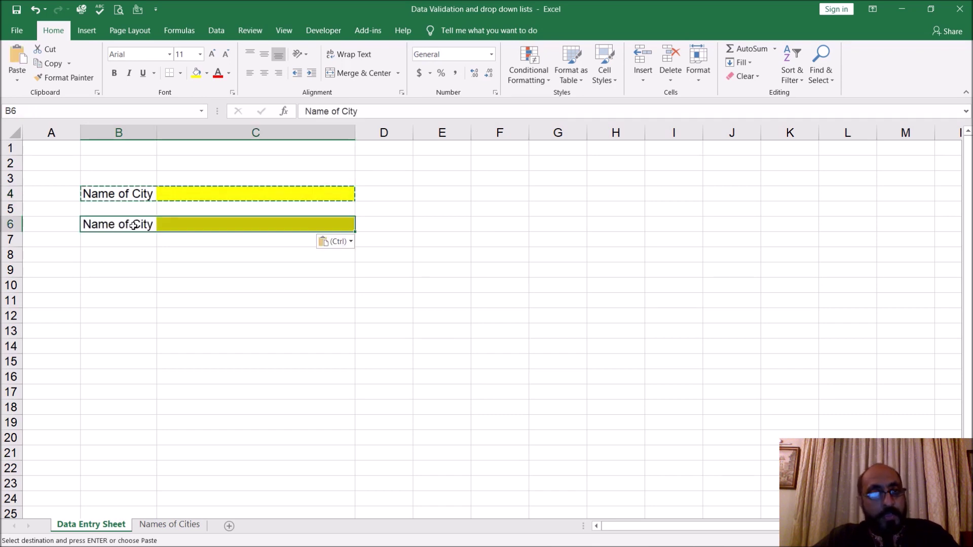
# Fill the copied input cell C6 with a light blue theme colour
pyautogui.click(220, 223)
pyautogui.click(207, 74)
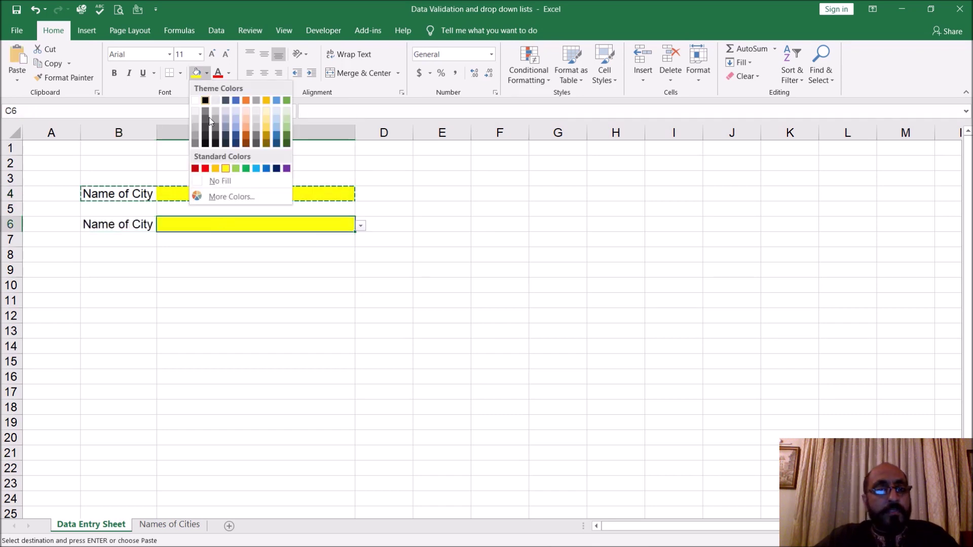
pyautogui.click(236, 118)
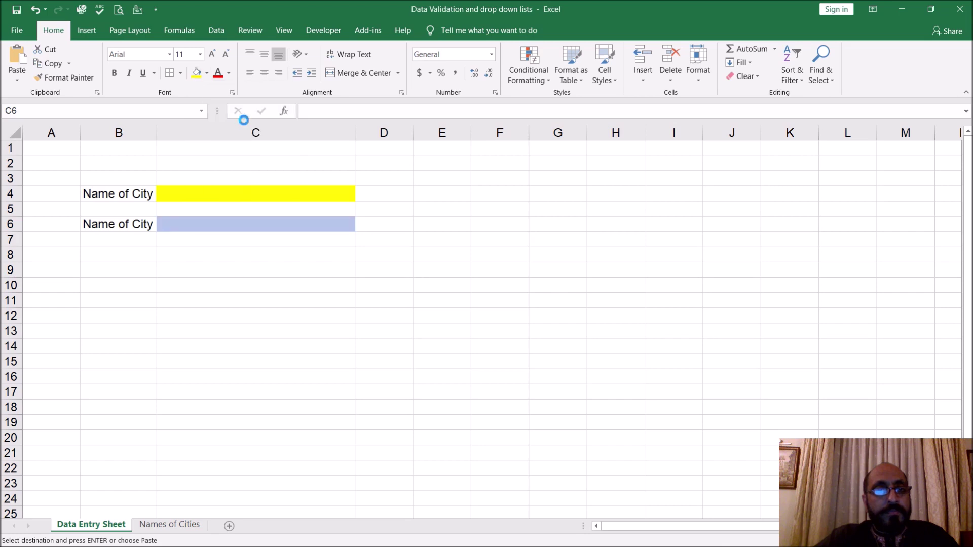
# Enter the note List from Column "A" in D4 beside the yellow input cell
pyautogui.click(382, 195)
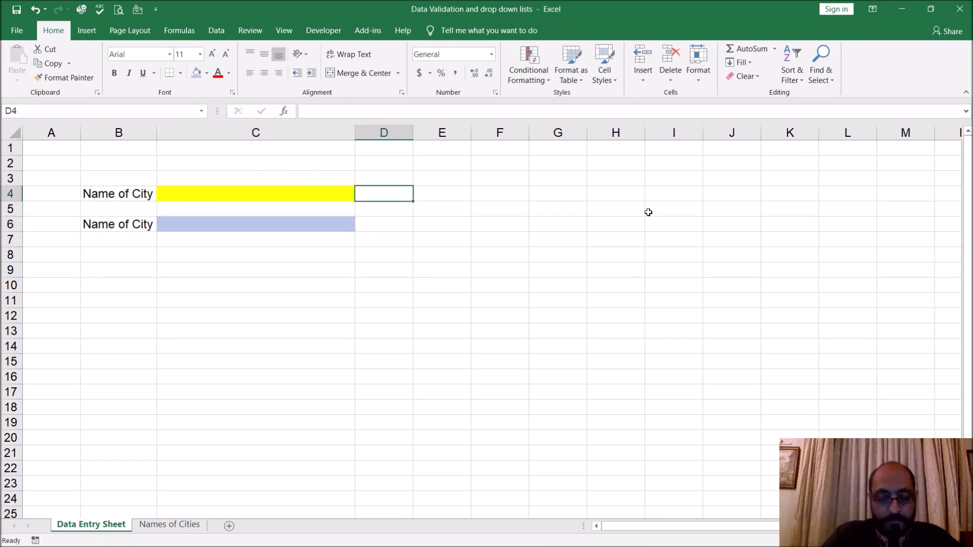
pyautogui.write('Listy fromm')
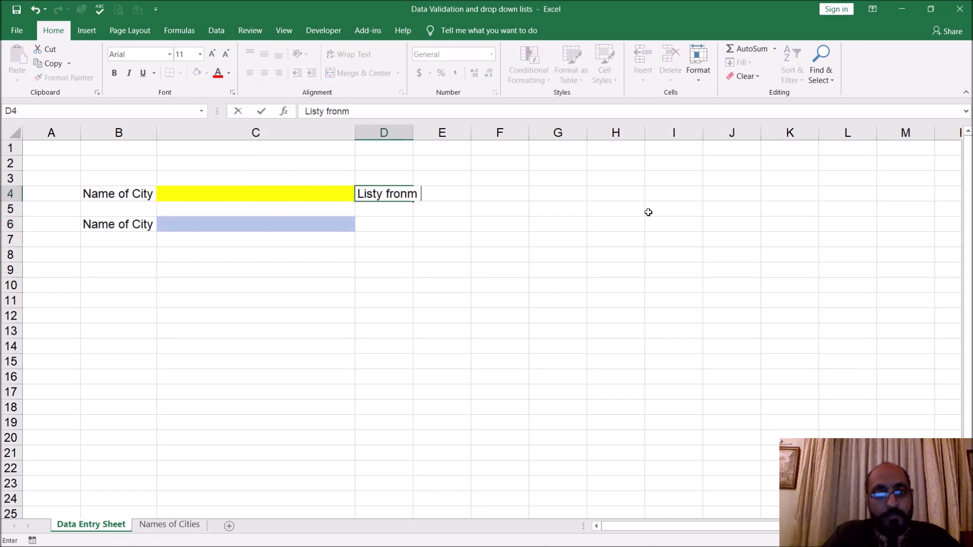
pyautogui.press('BackSpace')
pyautogui.press('BackSpace')
pyautogui.write('m Col')
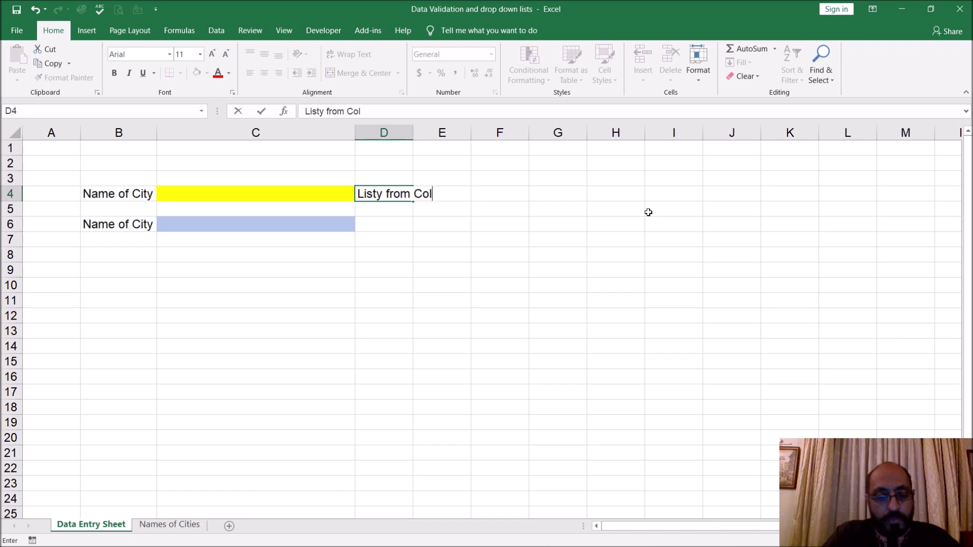
pyautogui.write('umn "A"')
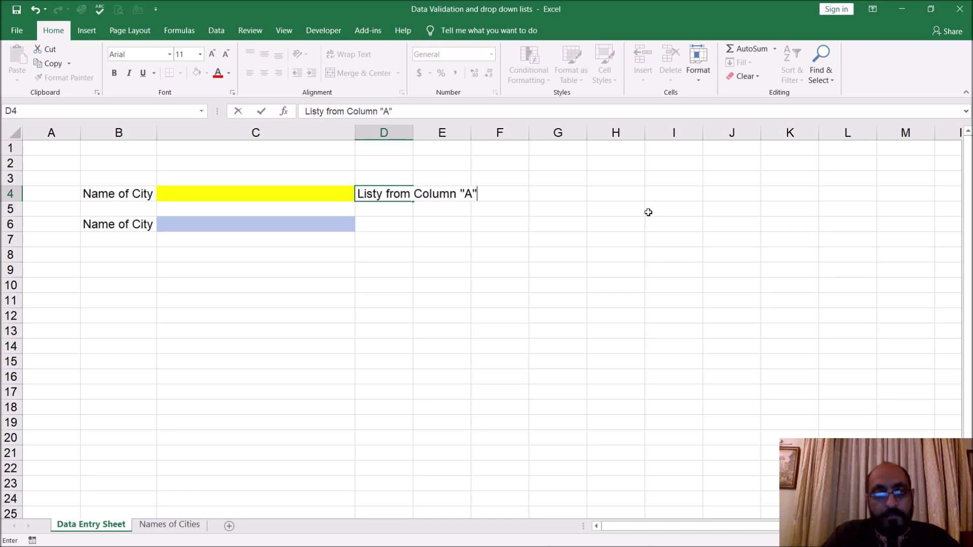
pyautogui.press('Return')
pyautogui.press('Up')
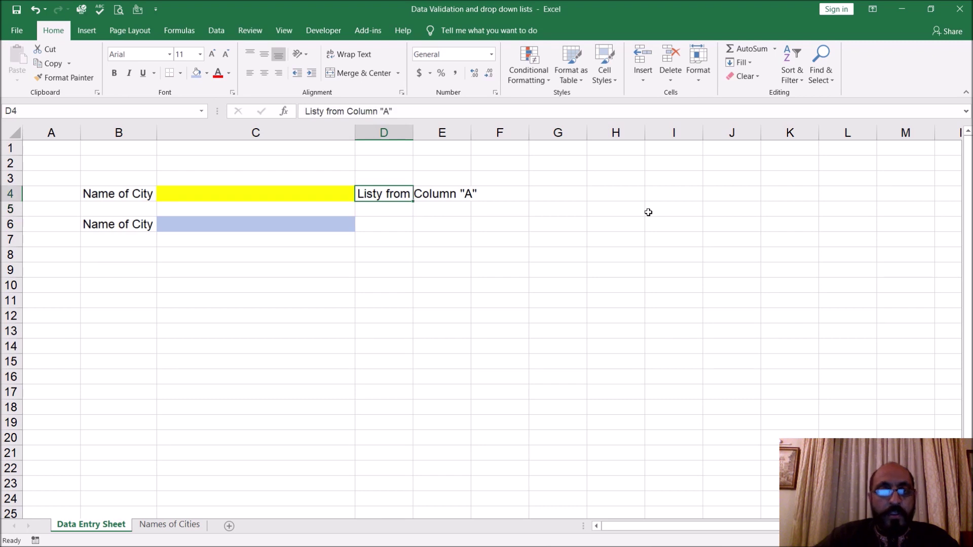
pyautogui.click(325, 111)
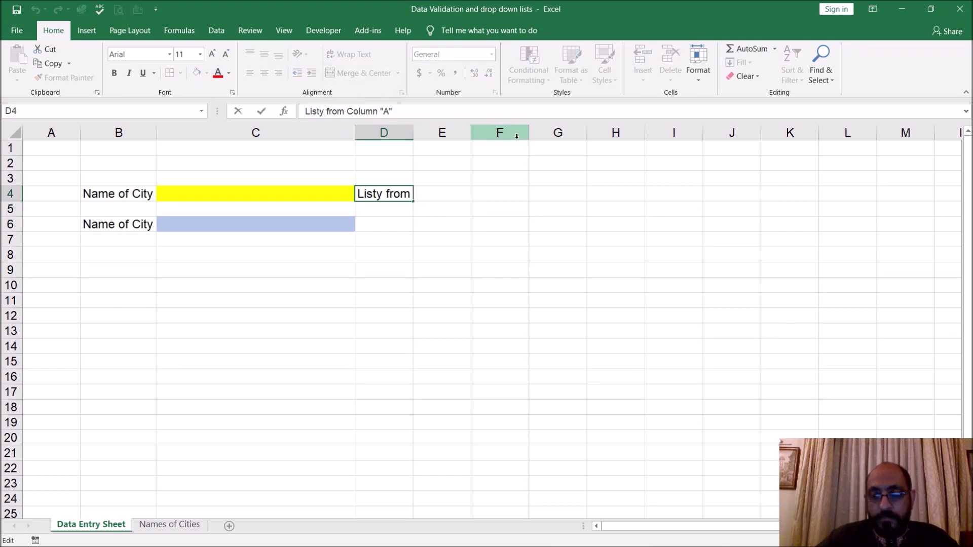
pyautogui.press('BackSpace')
pyautogui.press('Return')
pyautogui.press('Down')
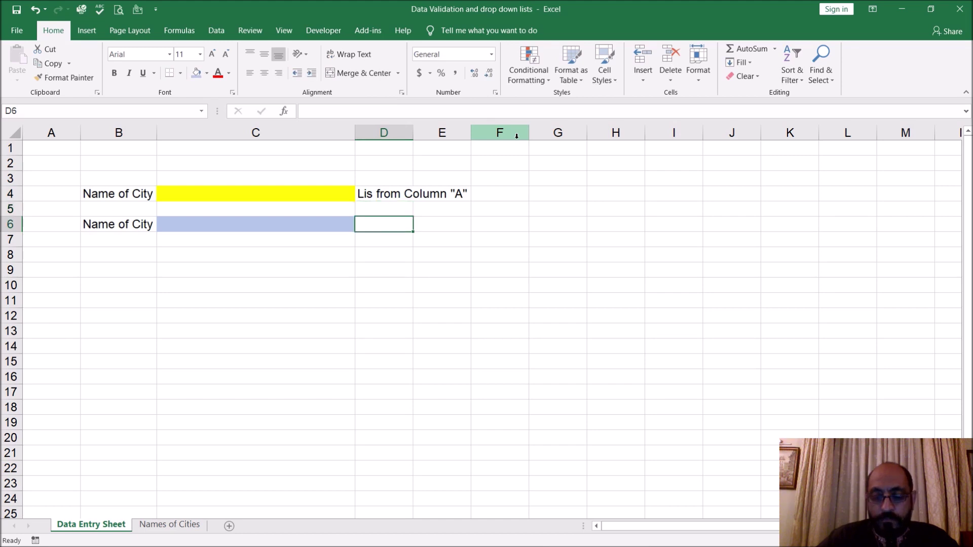
pyautogui.press('Up')
pyautogui.press('Up')
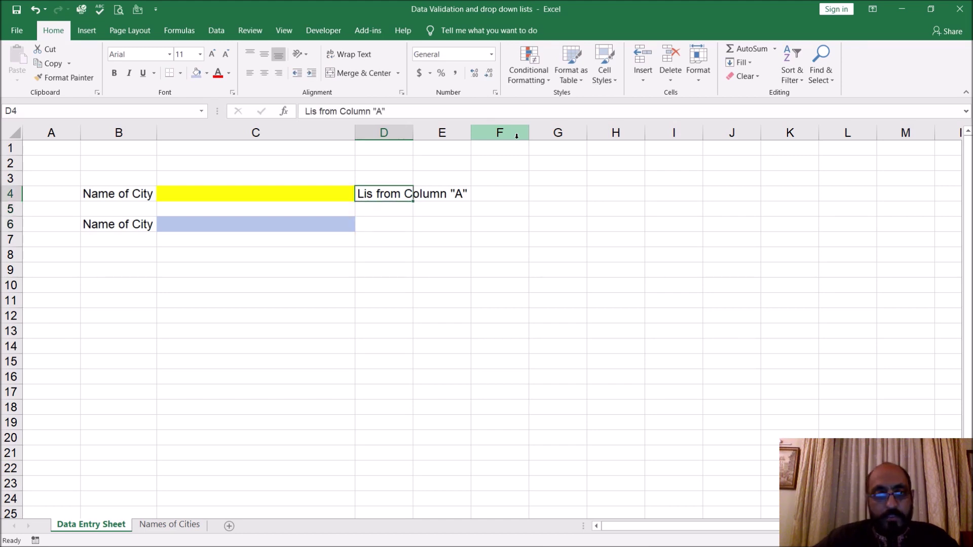
pyautogui.click(321, 111)
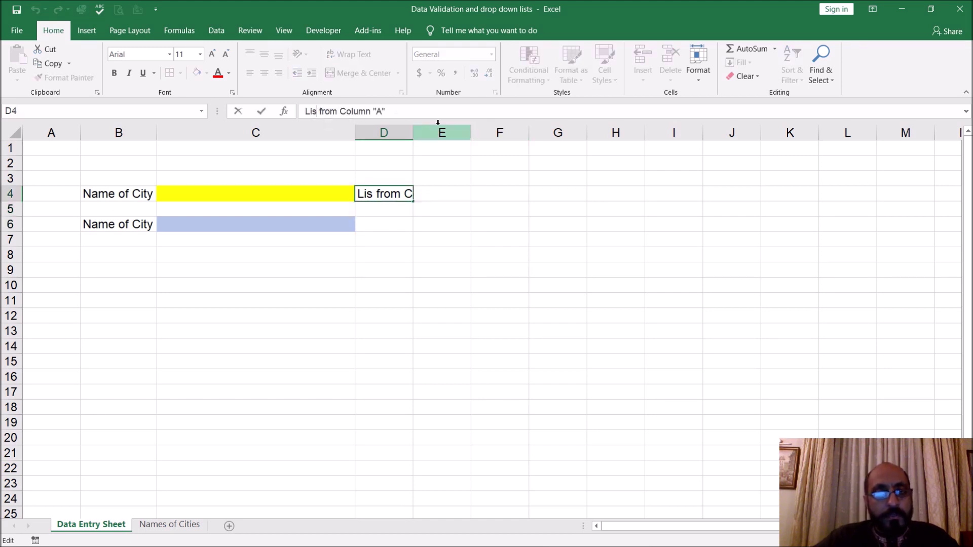
pyautogui.write('t')
pyautogui.press('Return')
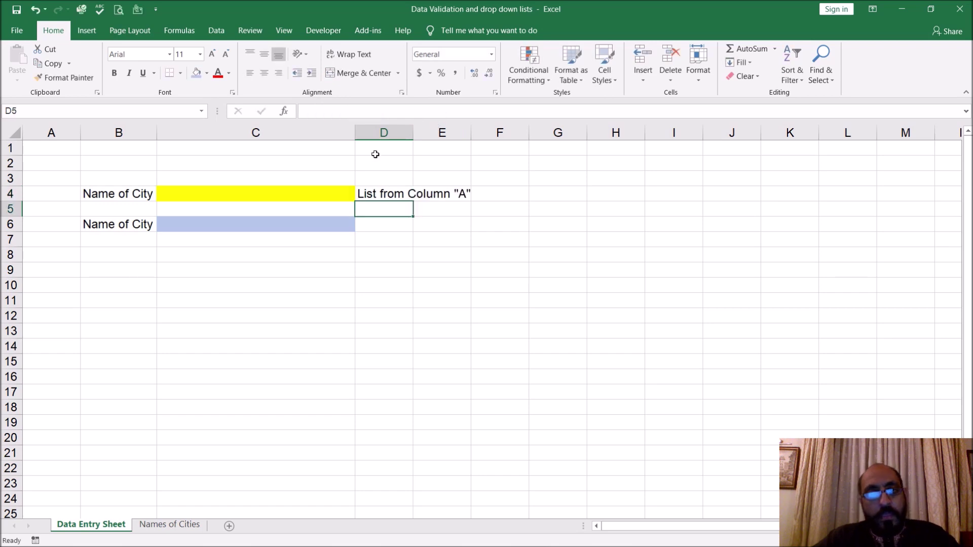
# Copy the note in D4 to D6 and change its wording to List from Pivot table
pyautogui.click(377, 191)
pyautogui.hotkey('ctrl', 'c')
pyautogui.click(386, 224)
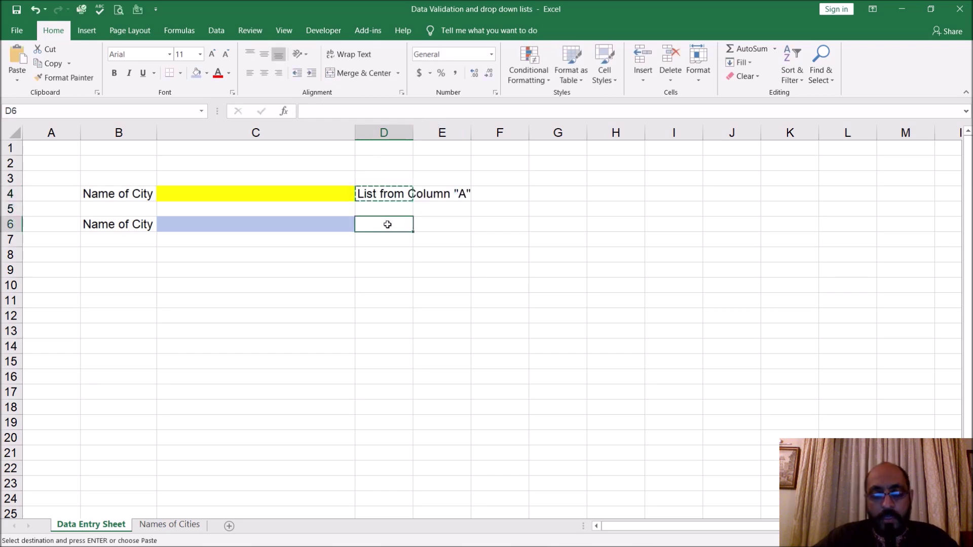
pyautogui.press('Return')
pyautogui.moveTo(349, 111); pyautogui.dragTo(509, 108)
pyautogui.press('BackSpace')
pyautogui.press('BackSpace')
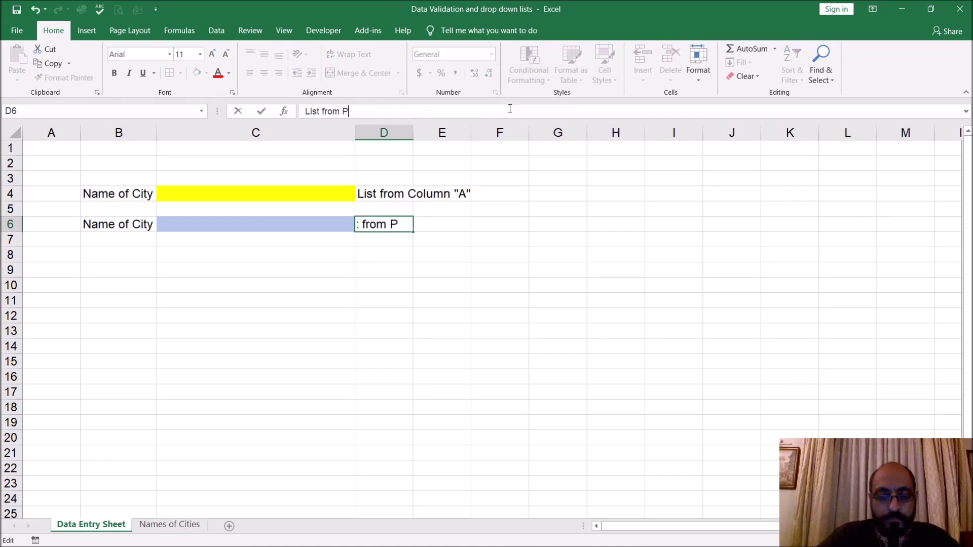
pyautogui.write('Pivot tyabe')
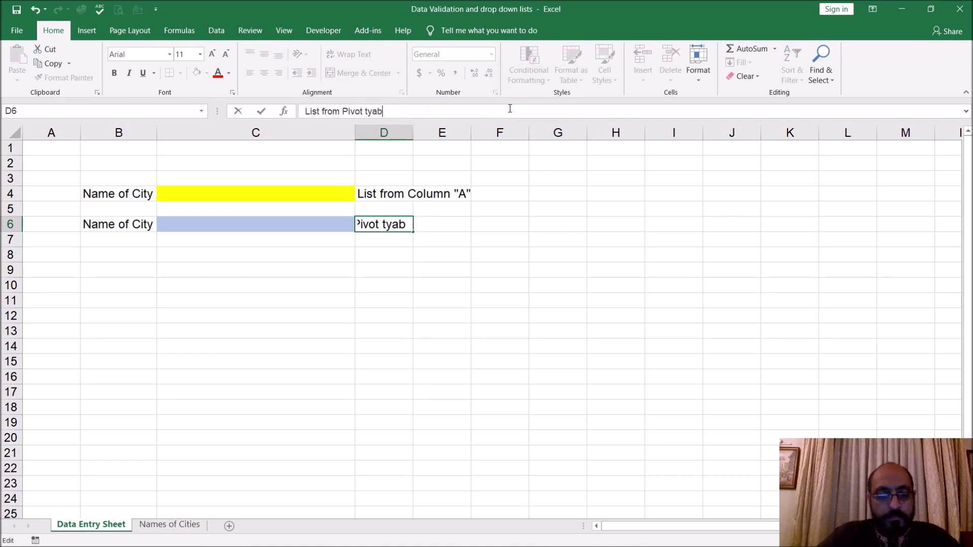
pyautogui.press('BackSpace')
pyautogui.press('BackSpace')
pyautogui.press('BackSpace')
pyautogui.write('a')
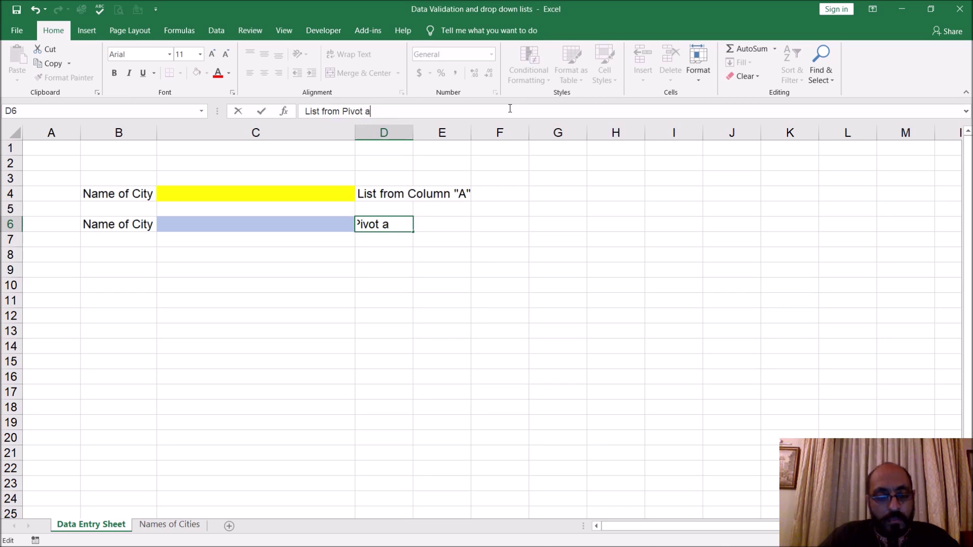
pyautogui.press('BackSpace')
pyautogui.write('table')
pyautogui.press('Return')
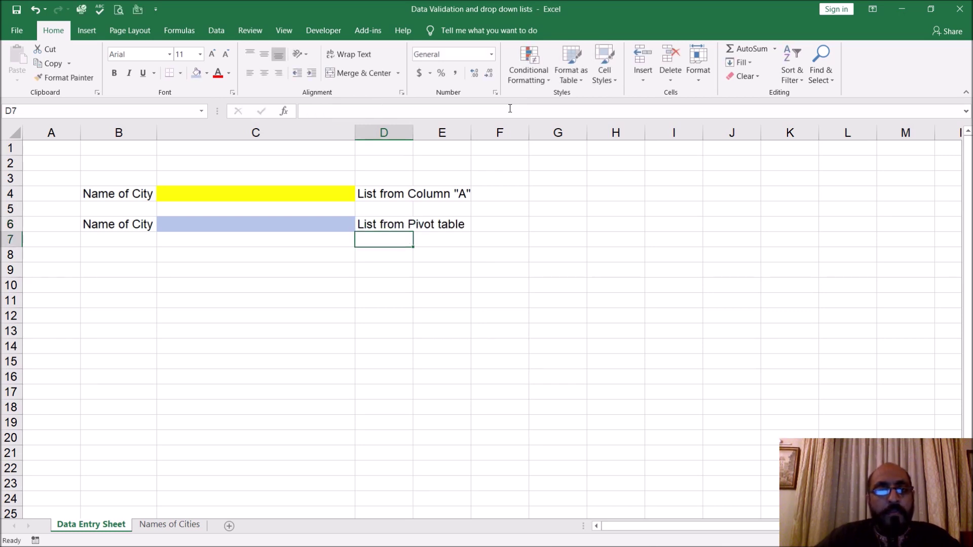
# Autofit column D to the width of its notes
pyautogui.moveTo(412, 131); pyautogui.dragTo(412, 130)
pyautogui.doubleClick(412, 130)
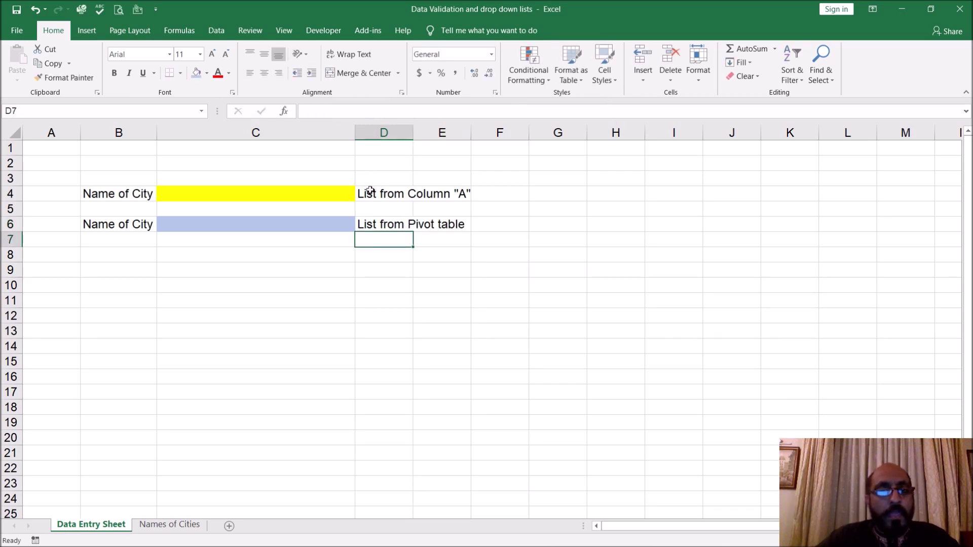
# Change the source of C6's list validation to ='Names of Cities'!$c:$c so it draws on the PivotTable column
pyautogui.click(331, 225)
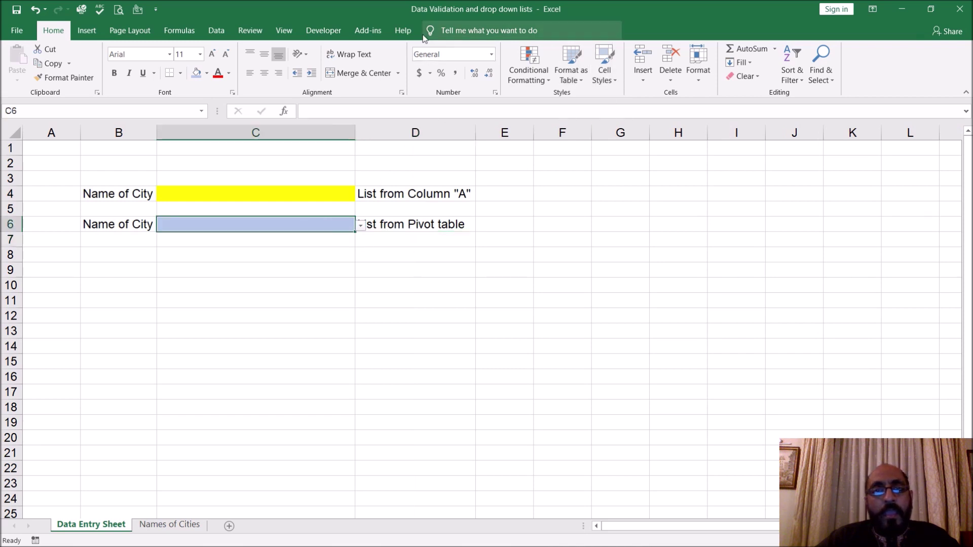
pyautogui.click(217, 31)
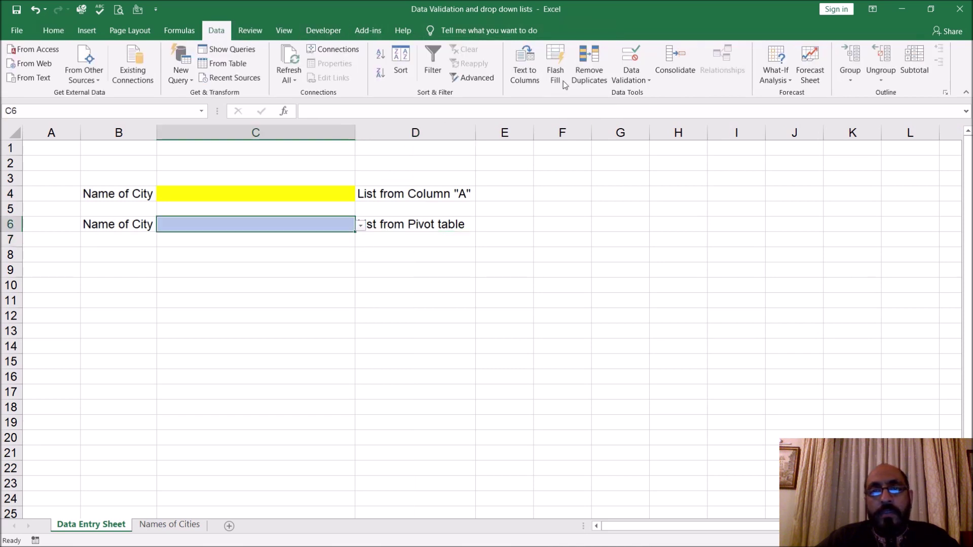
pyautogui.click(645, 81)
pyautogui.click(653, 93)
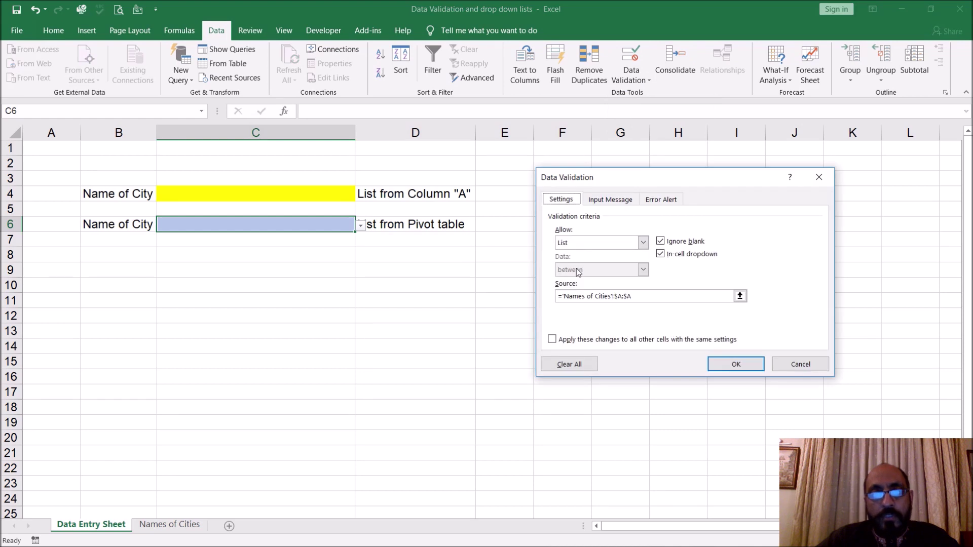
pyautogui.click(619, 296)
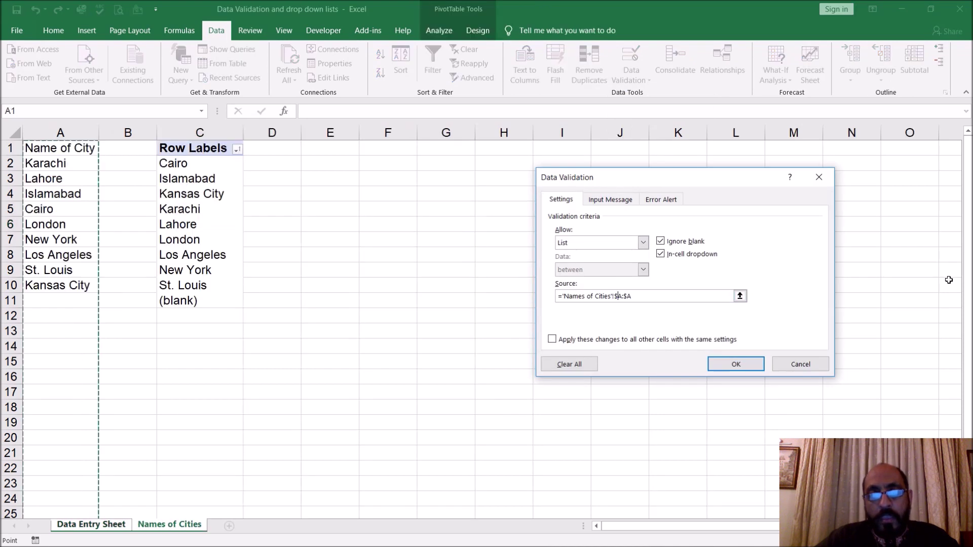
pyautogui.press('BackSpace')
pyautogui.press('BackSpace')
pyautogui.write('c')
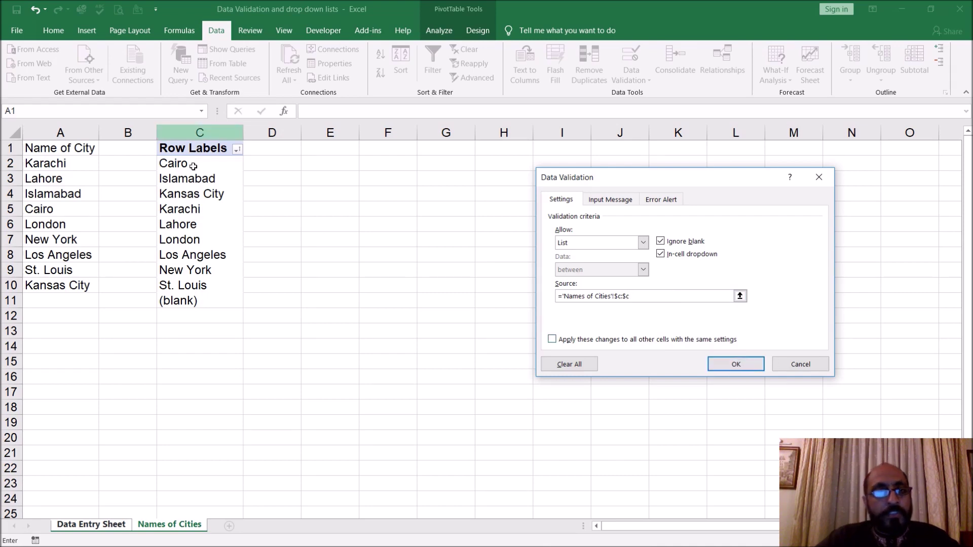
pyautogui.click(740, 368)
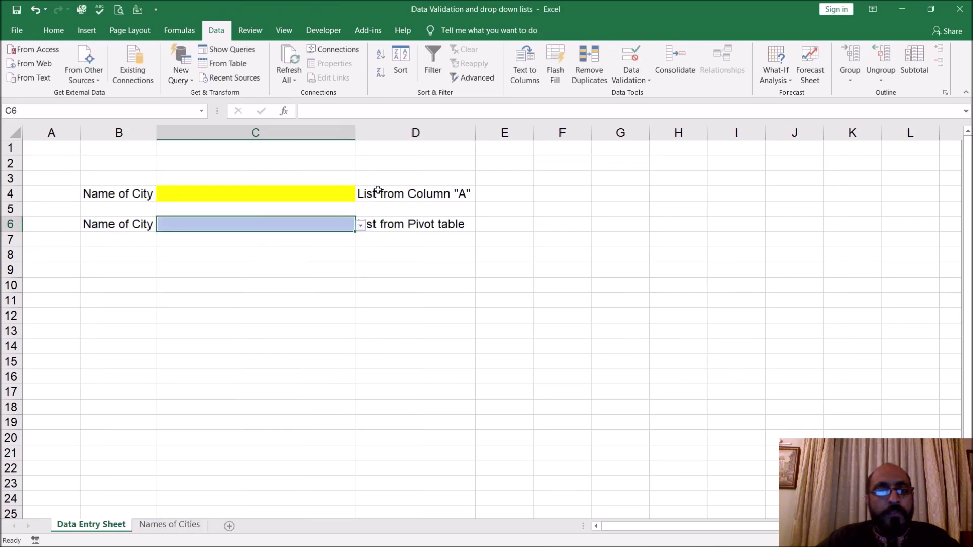
# Look through the entries of C6's drop-down list and close it without choosing one
pyautogui.click(360, 227)
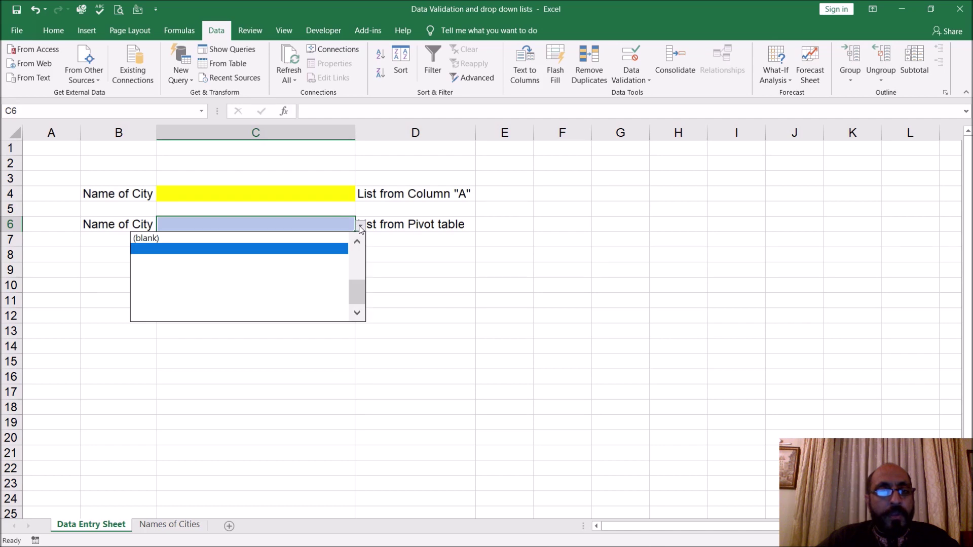
pyautogui.moveTo(355, 293)
pyautogui.mouseDown()
pyautogui.moveTo(357, 248)
pyautogui.moveTo(357, 286)
pyautogui.mouseUp()
pyautogui.press('Escape')
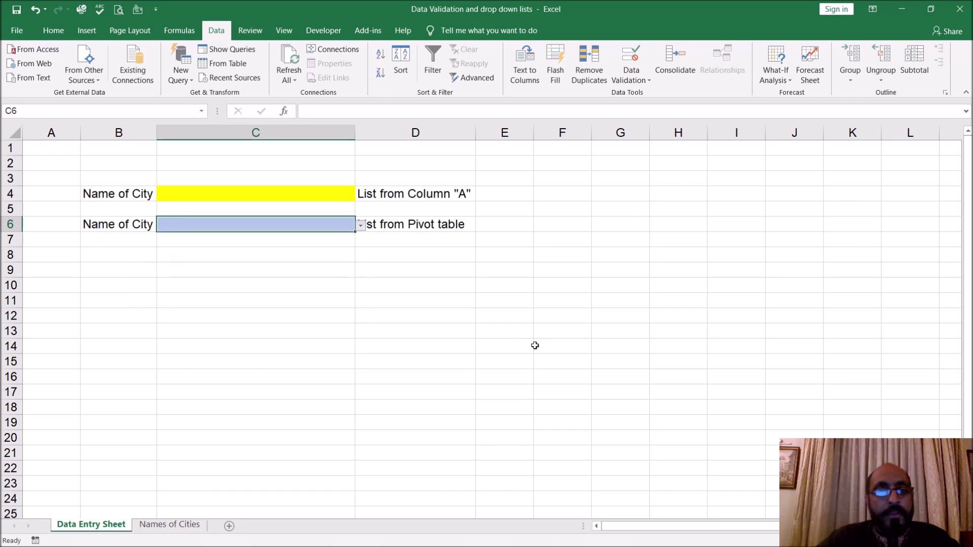
# Move the list notes from D4:D6 to E4:E6, autofit column E to their width and narrow column D
pyautogui.moveTo(415, 197); pyautogui.dragTo(496, 203)
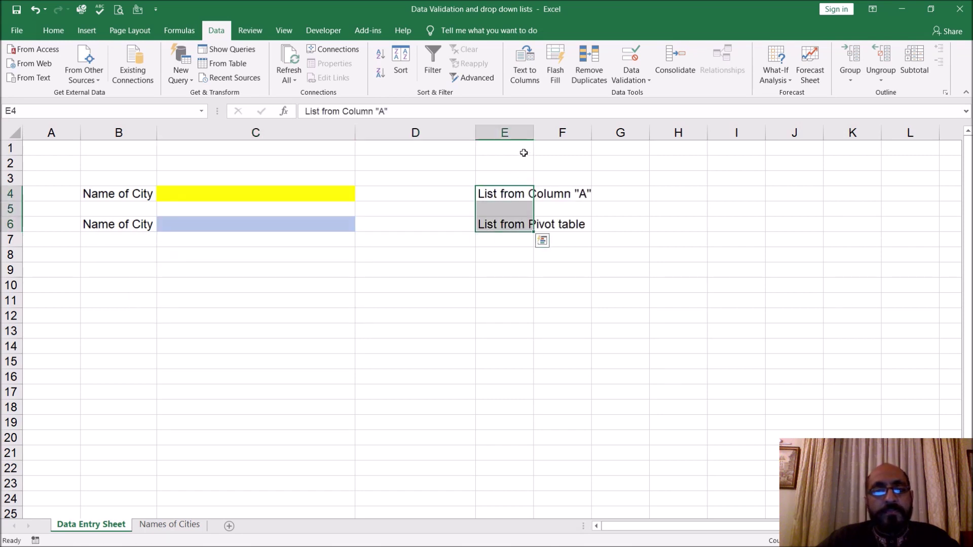
pyautogui.doubleClick(534, 132)
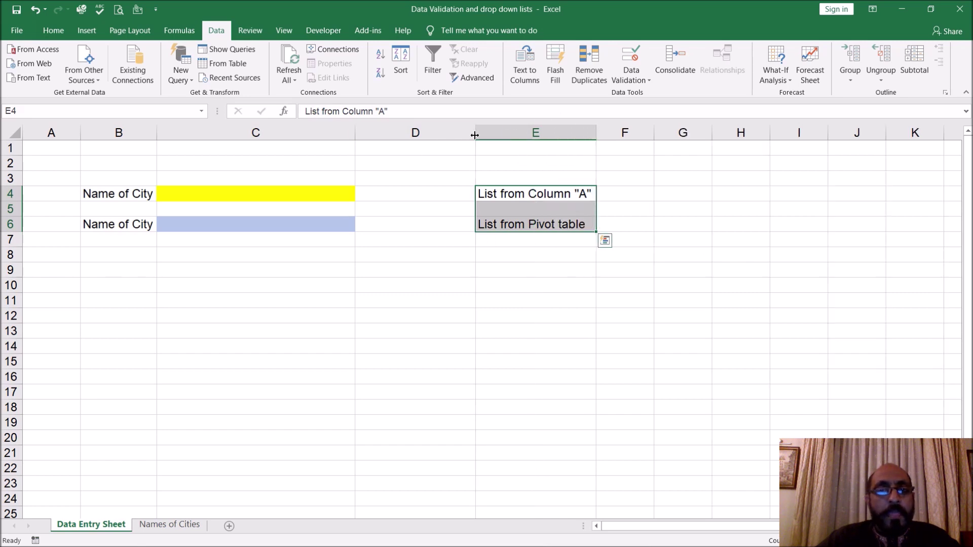
pyautogui.moveTo(475, 135); pyautogui.dragTo(421, 211)
pyautogui.click(424, 210)
# Inspect the (blank) entry in C6's drop-down list, the empty cells A11:A20 on Names of Cities and the PivotTable's (blank) row
pyautogui.click(348, 223)
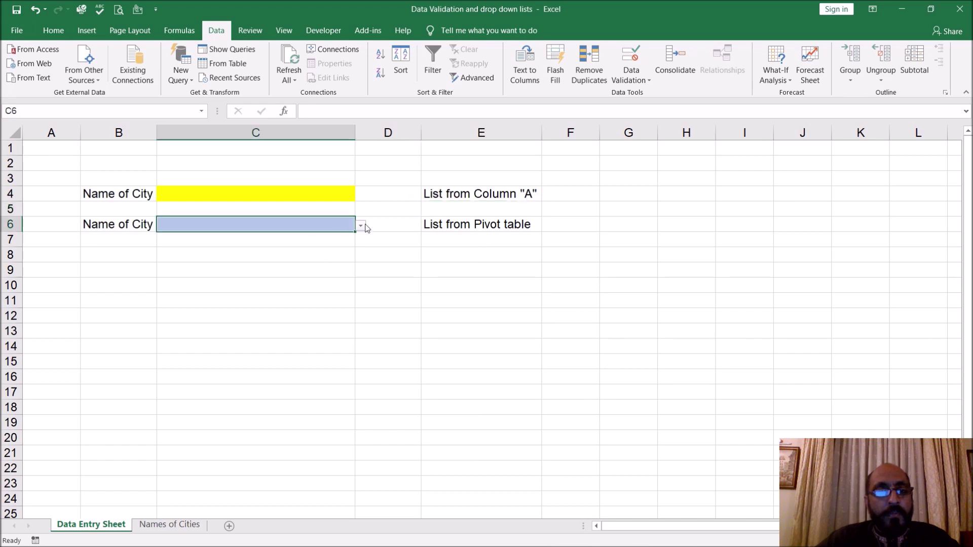
pyautogui.click(362, 226)
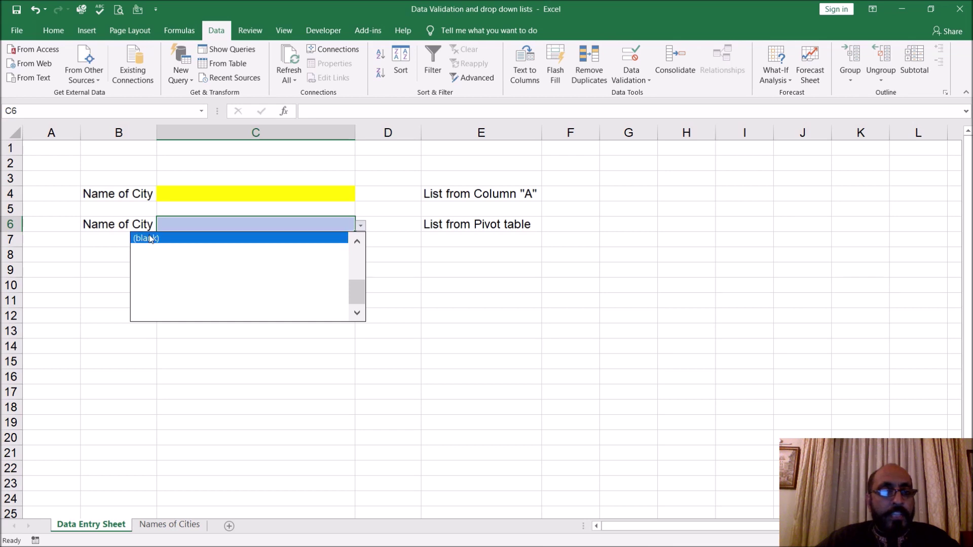
pyautogui.click(260, 475)
pyautogui.click(183, 525)
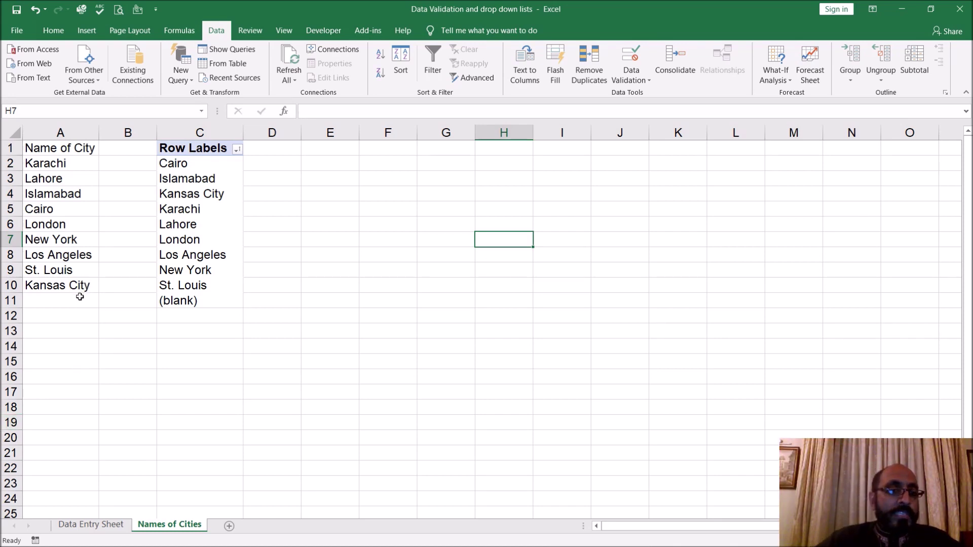
pyautogui.moveTo(80, 299); pyautogui.dragTo(61, 438)
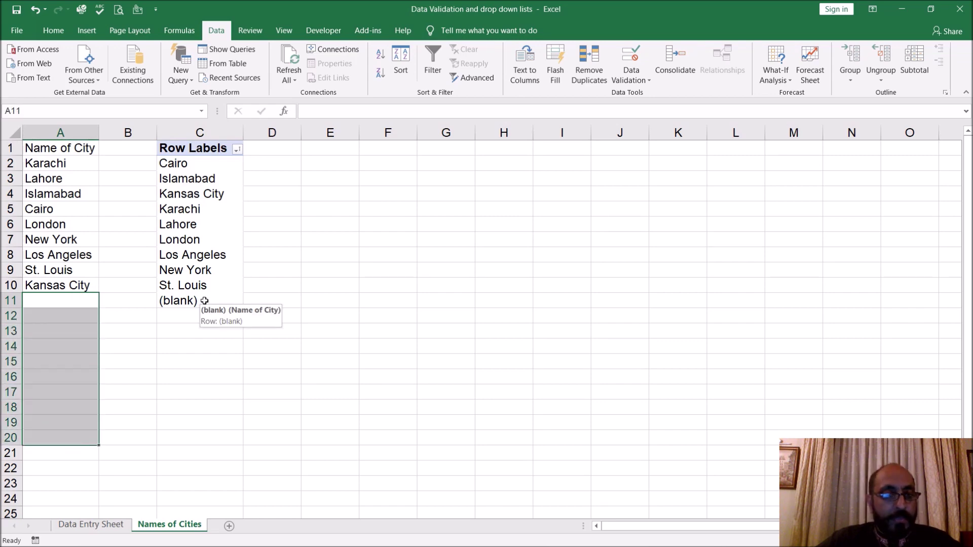
pyautogui.click(205, 300)
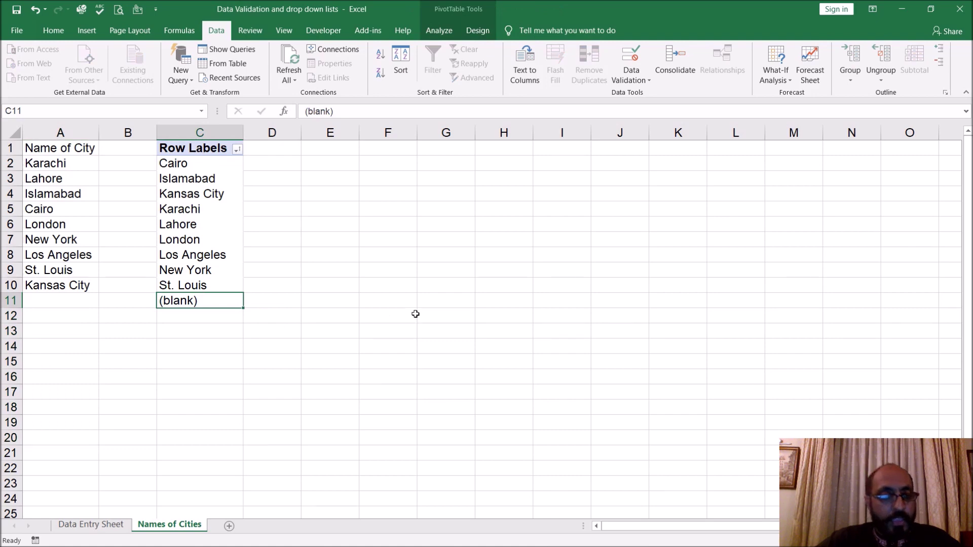
pyautogui.click(416, 314)
# Return to the Data Entry Sheet, read C6's drop-down list from its beginning to its end and close it without choosing
pyautogui.click(91, 525)
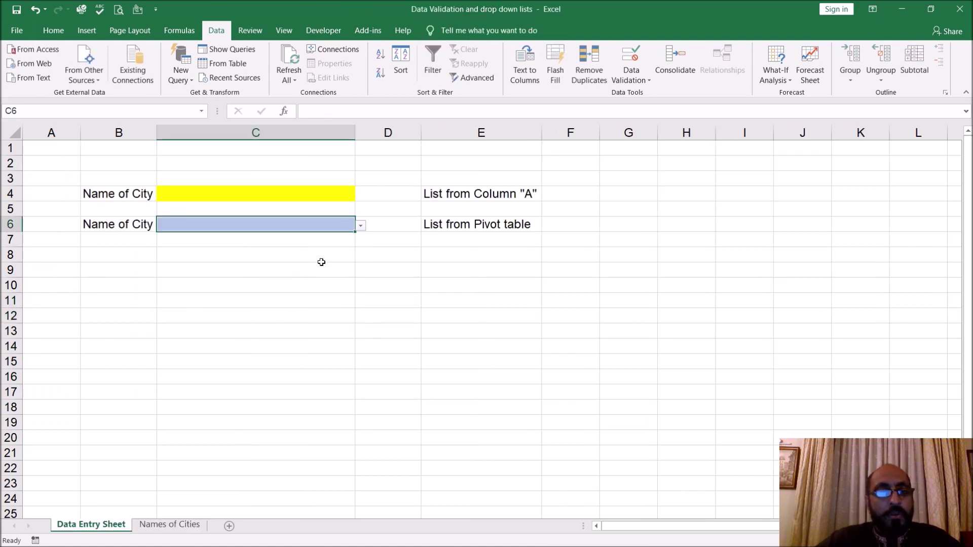
pyautogui.click(361, 226)
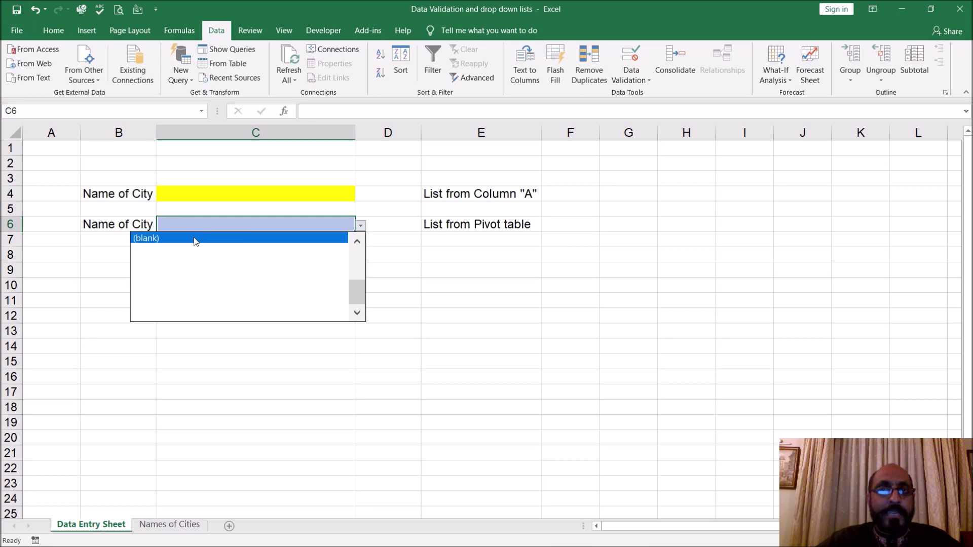
pyautogui.moveTo(358, 298); pyautogui.dragTo(359, 250)
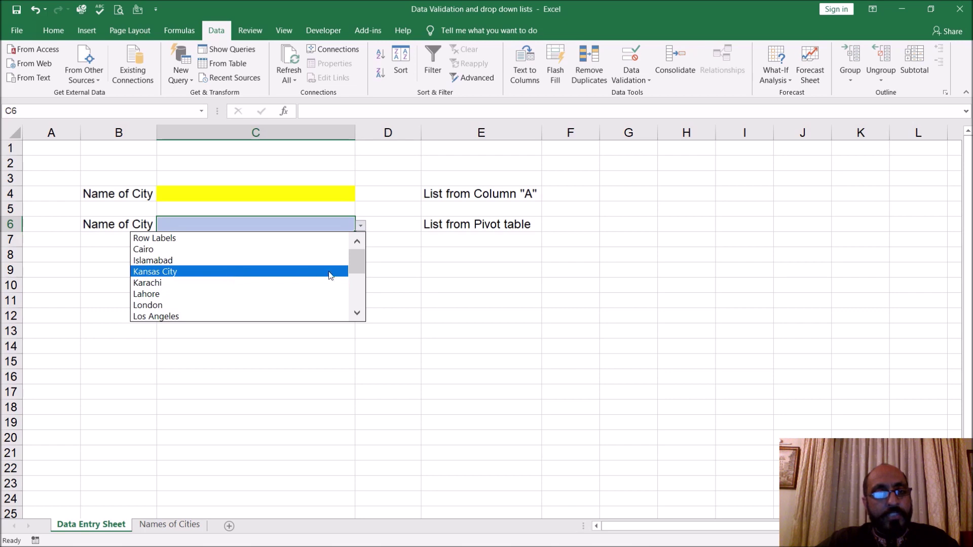
pyautogui.moveTo(357, 260); pyautogui.dragTo(357, 275)
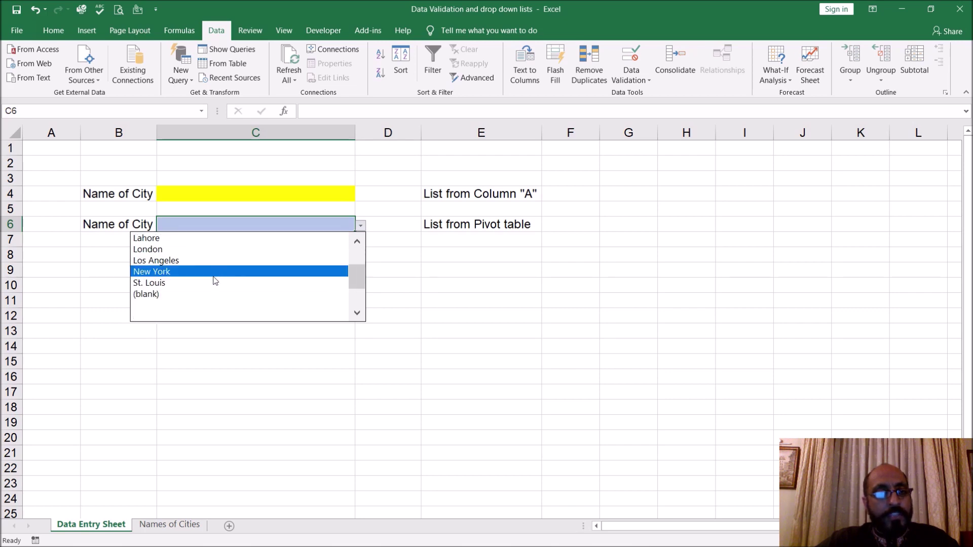
pyautogui.press('Escape')
# Compare the position of Kansas City in column A of Names of Cities with its place in C6's drop-down list
pyautogui.click(170, 525)
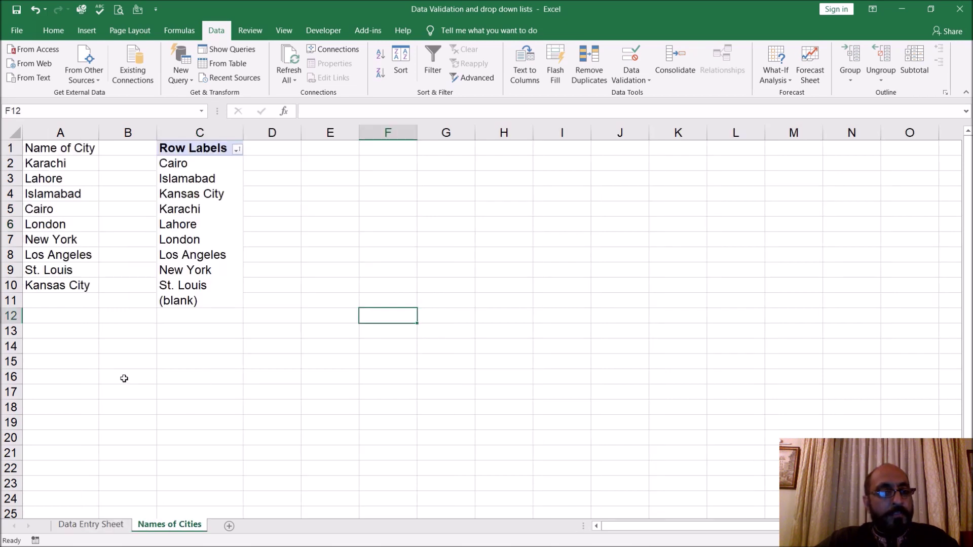
pyautogui.click(69, 288)
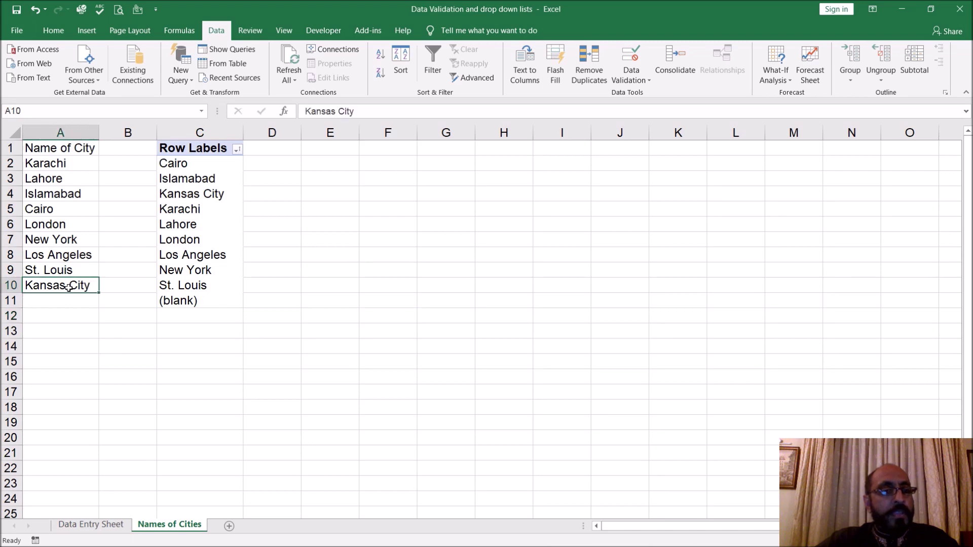
pyautogui.click(120, 526)
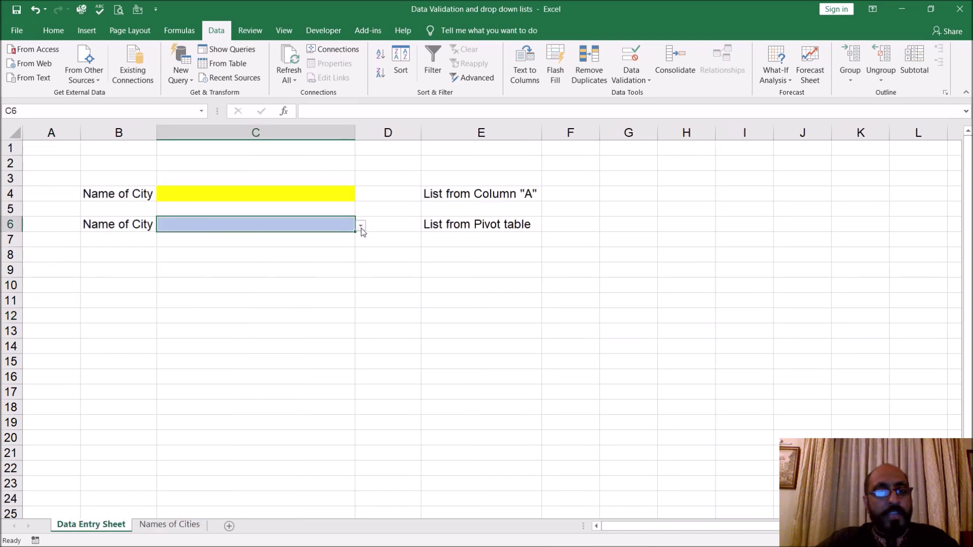
pyautogui.click(361, 227)
pyautogui.moveTo(362, 291); pyautogui.dragTo(362, 267)
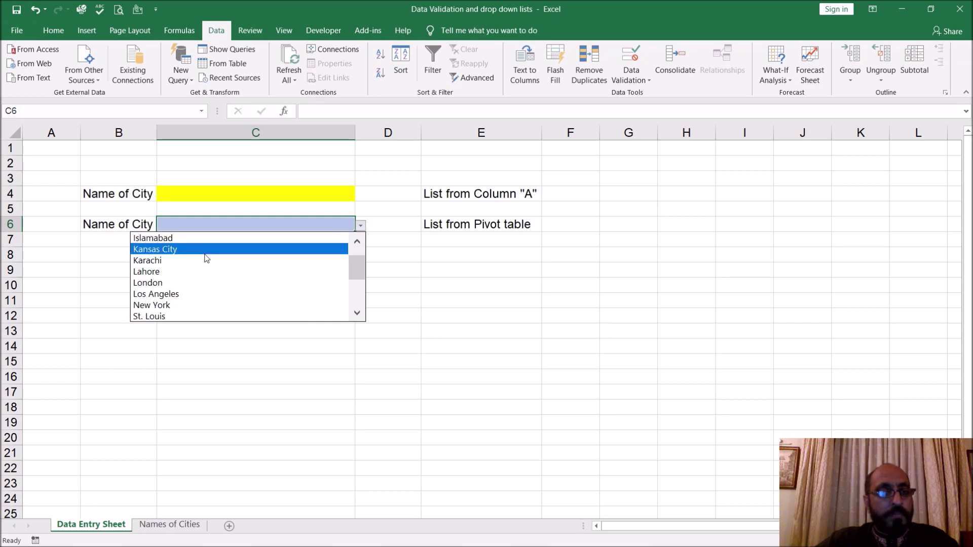
pyautogui.click(485, 380)
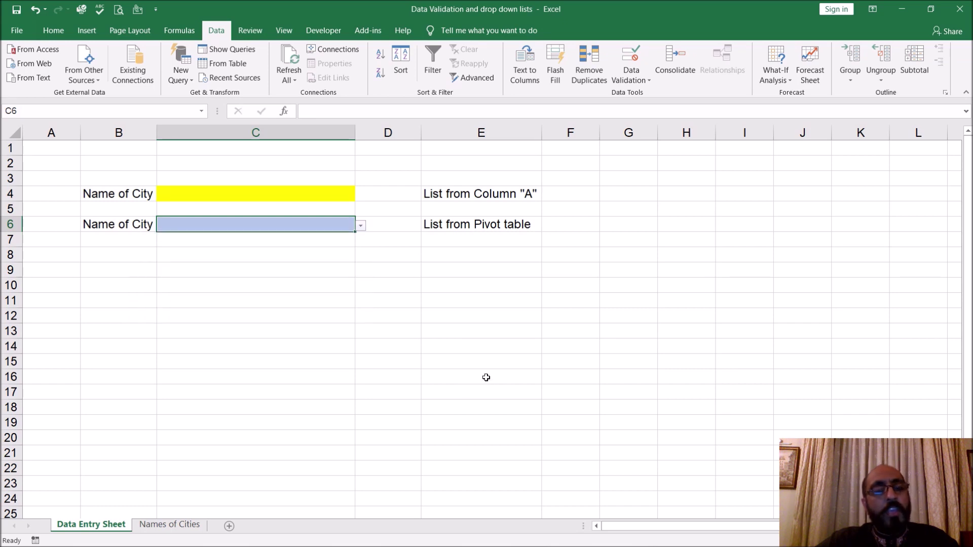
# Review the sorted order of the entries in C6's drop-down list once more and close it without a selection
pyautogui.click(360, 226)
pyautogui.moveTo(362, 290); pyautogui.dragTo(362, 270)
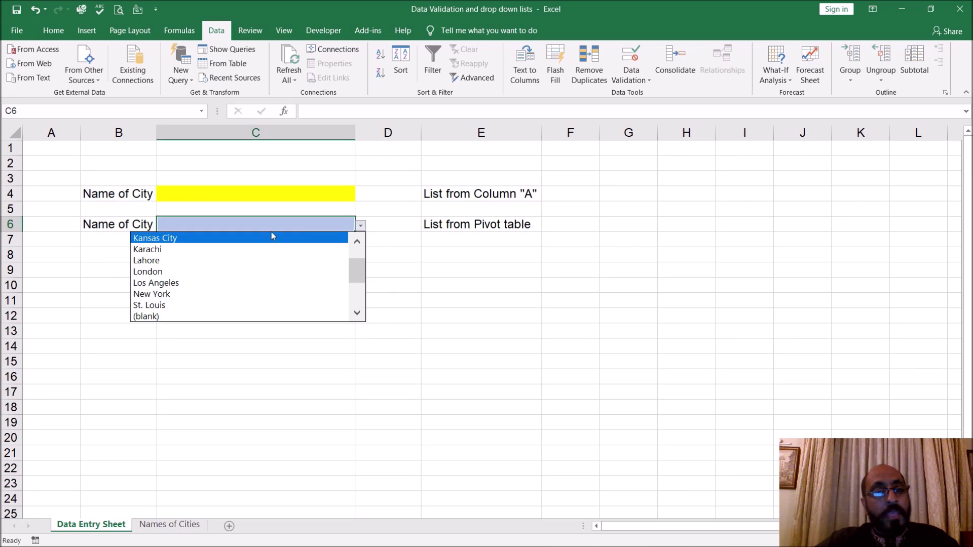
pyautogui.scroll(1, 263, 248)
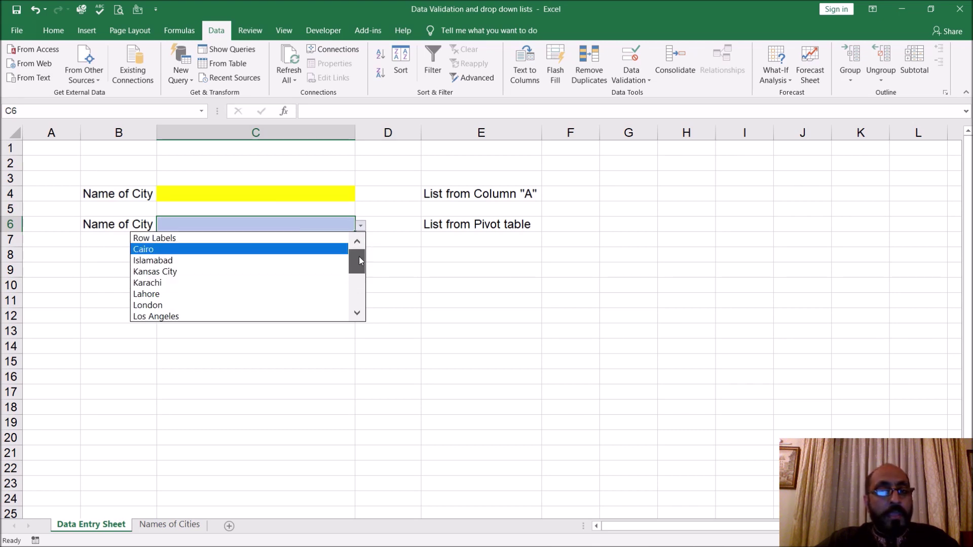
pyautogui.moveTo(361, 261); pyautogui.dragTo(435, 297)
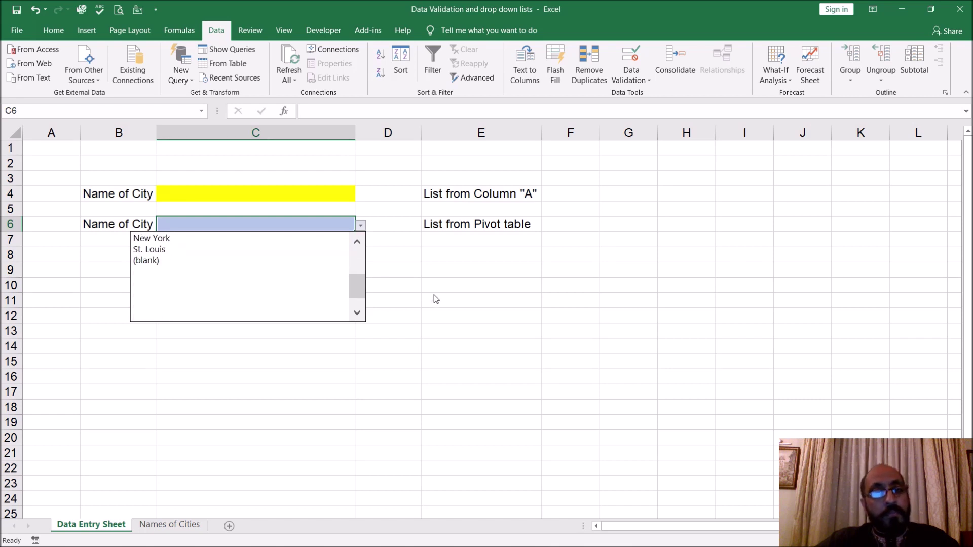
pyautogui.click(435, 294)
# Copy the Name of City label from B6 to B8
pyautogui.click(116, 225)
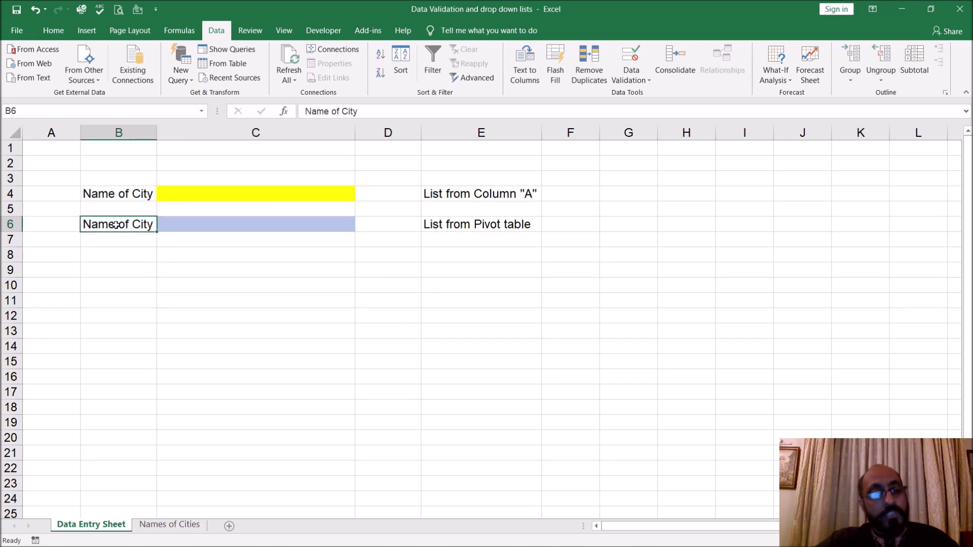
pyautogui.hotkey('ctrl', 'c')
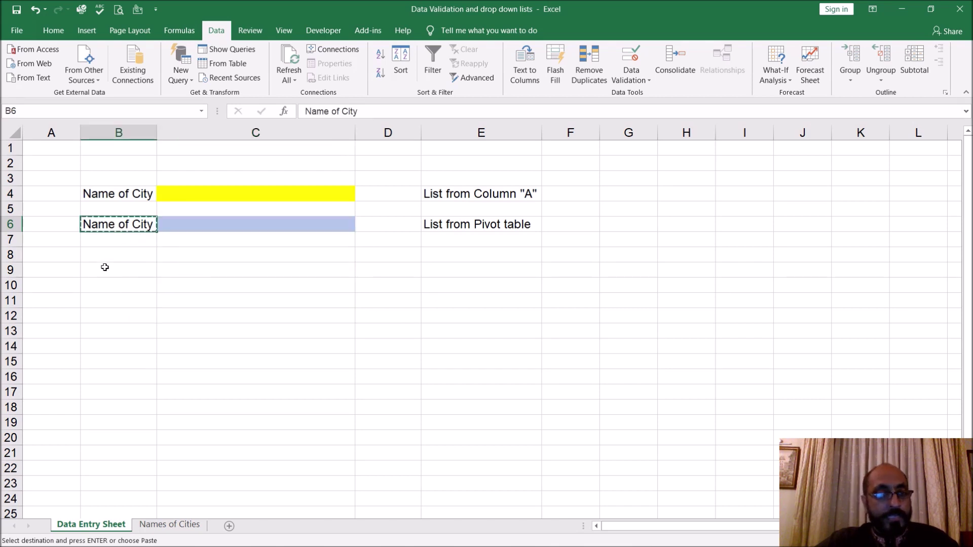
pyautogui.click(105, 255)
pyautogui.press('Return')
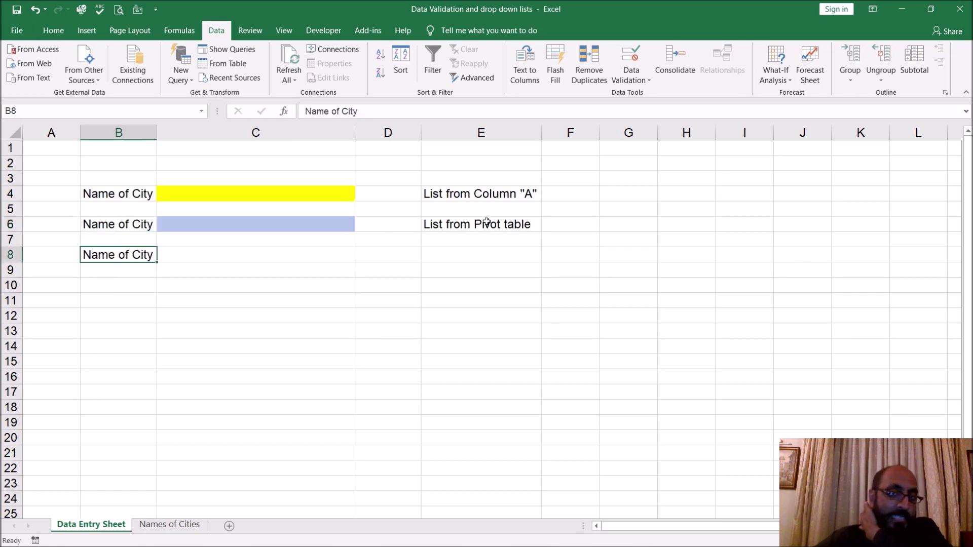
# Enter the note Advanced method in E8 and select the entry cell C8
pyautogui.click(454, 251)
pyautogui.write('Ad')
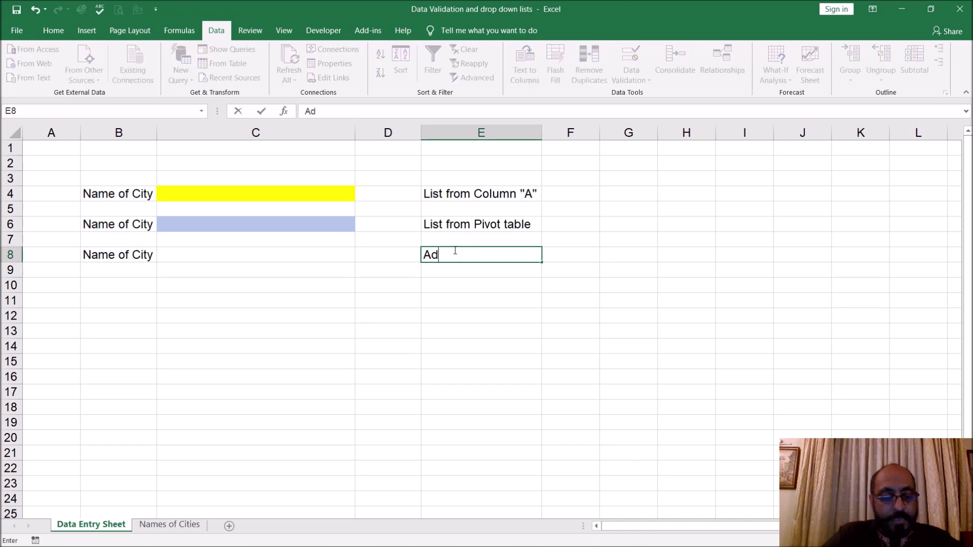
pyautogui.write('vanced')
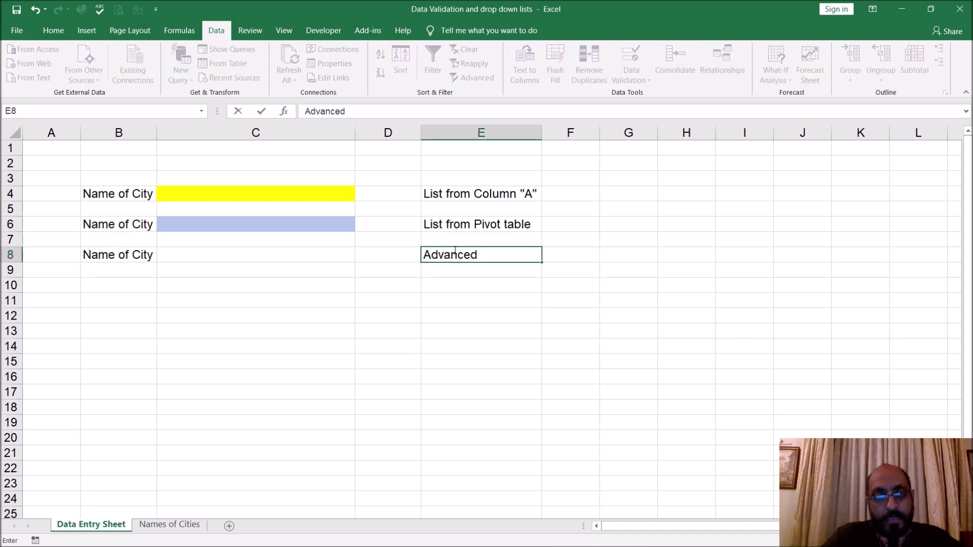
pyautogui.write(' methid')
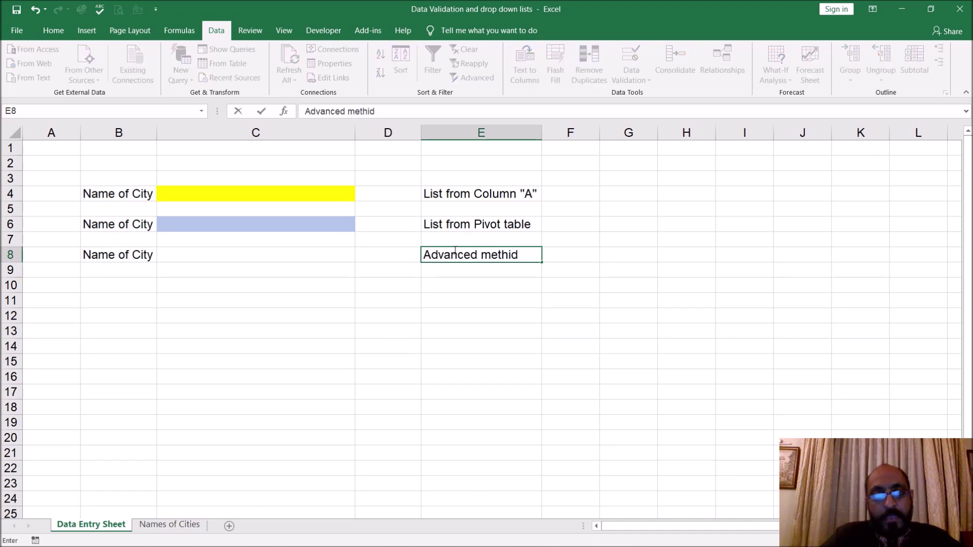
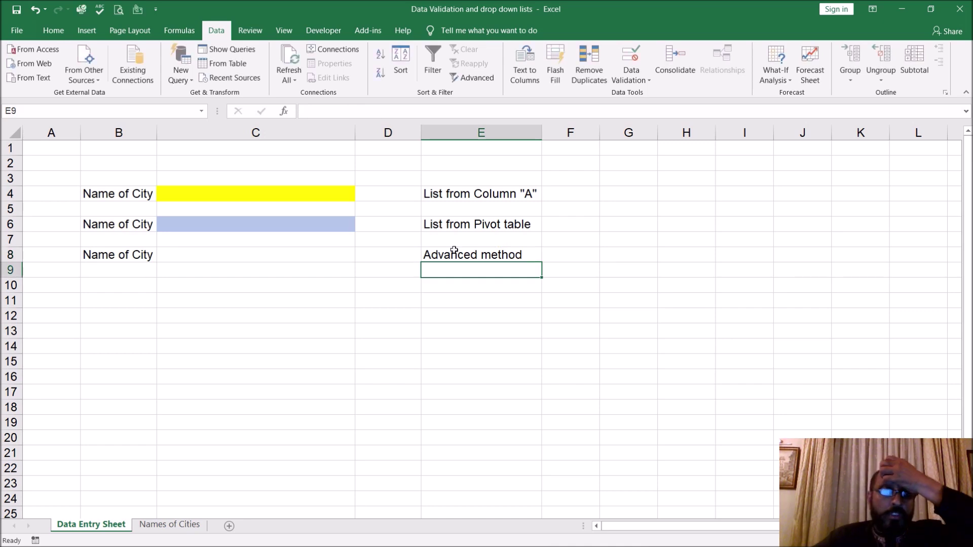
pyautogui.click(266, 243)
pyautogui.click(263, 260)
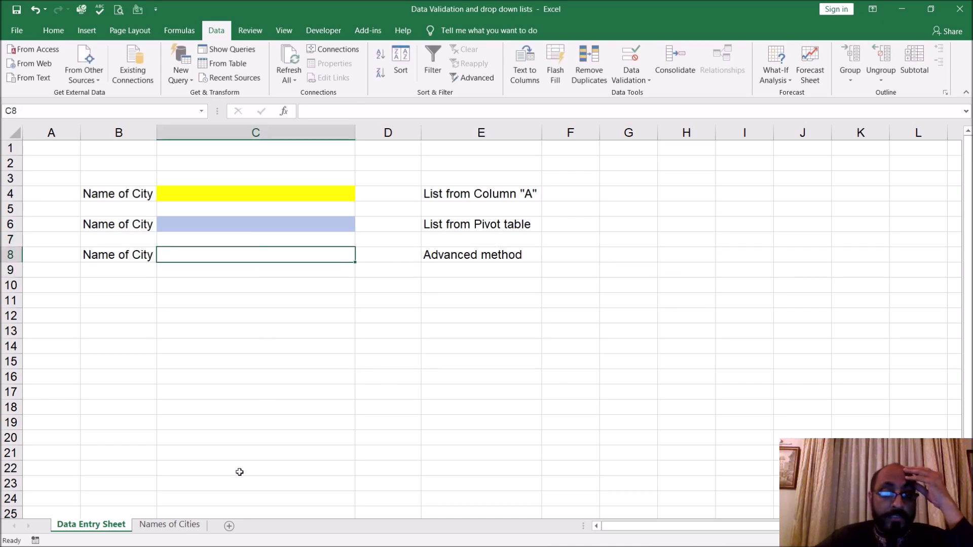
# Add Washington D.C. in A11 of the Names of Cities sheet and autofit column A
pyautogui.click(183, 525)
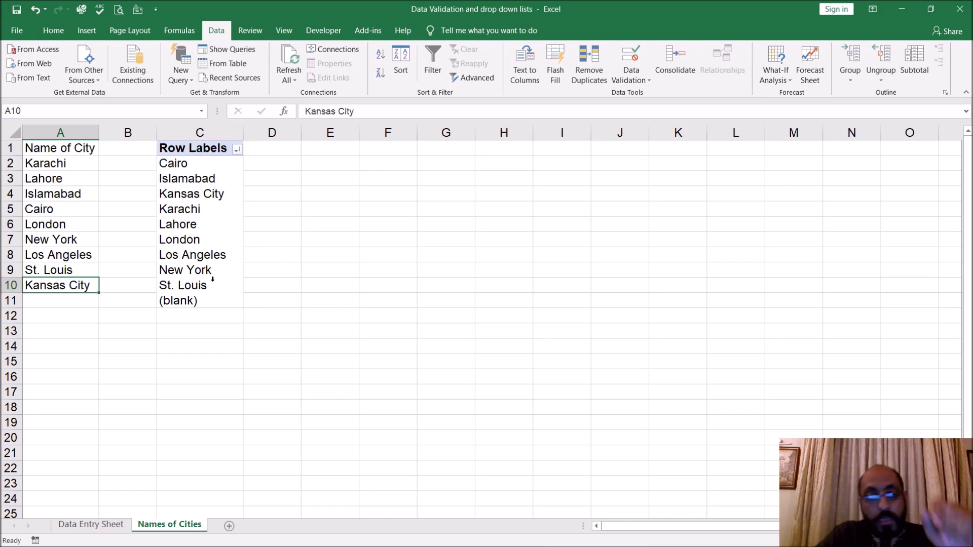
pyautogui.click(61, 300)
pyautogui.write('Was')
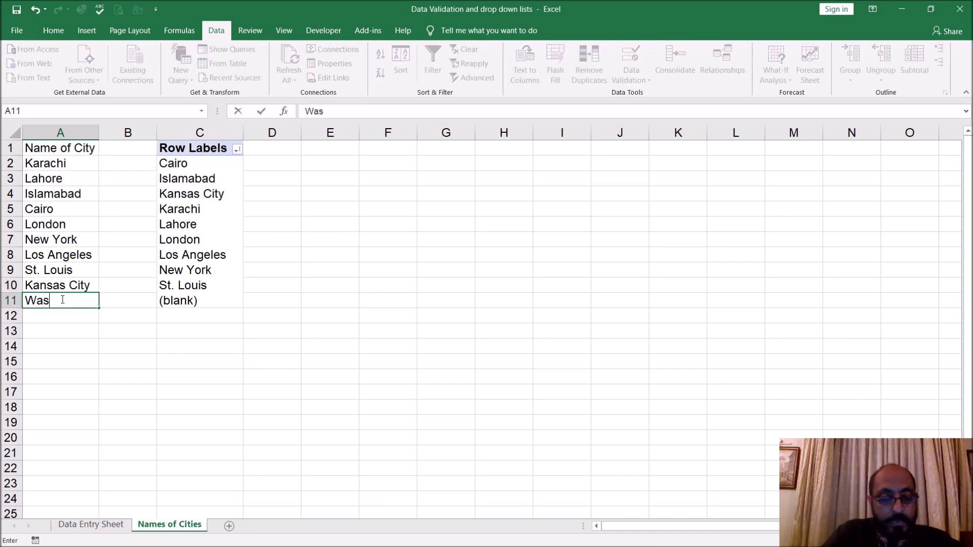
pyautogui.write('hington D.C.')
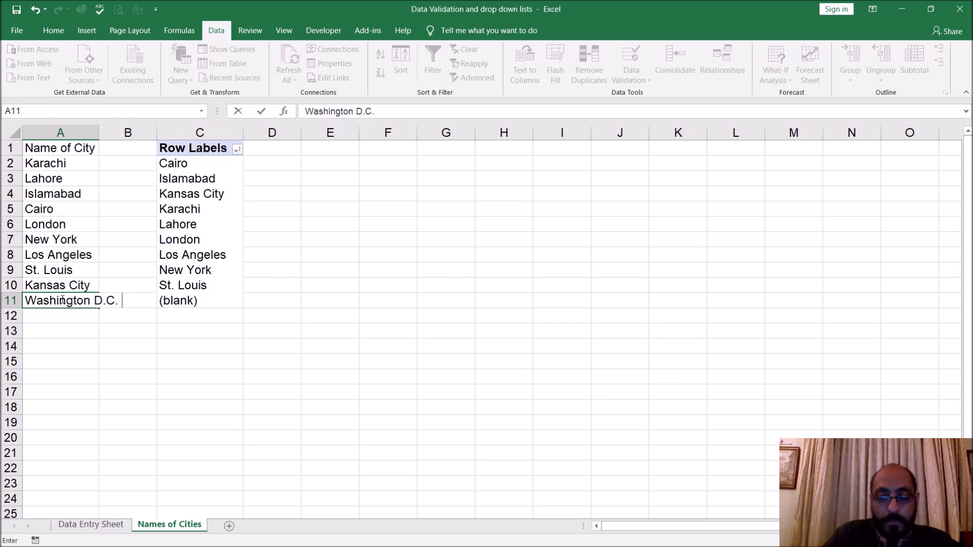
pyautogui.press('Return')
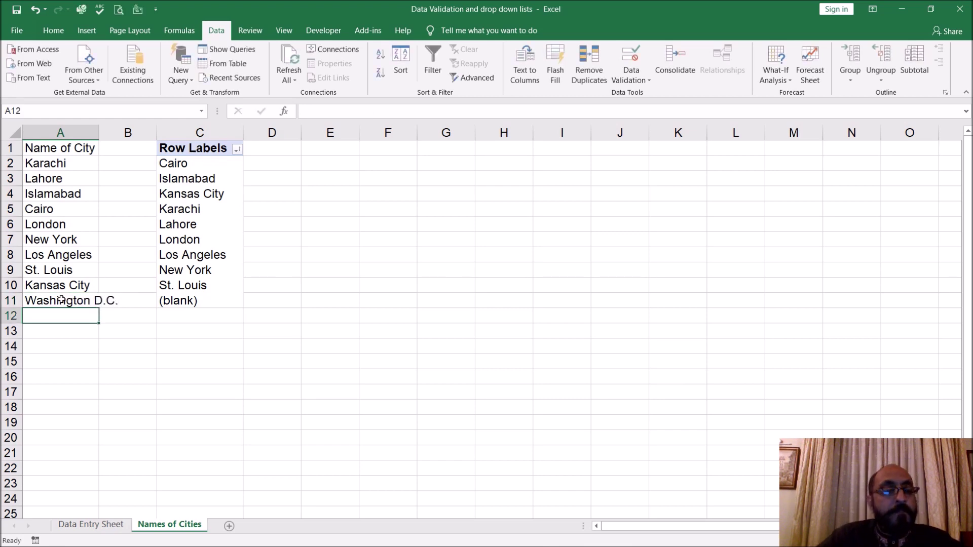
pyautogui.doubleClick(99, 132)
pyautogui.click(650, 281)
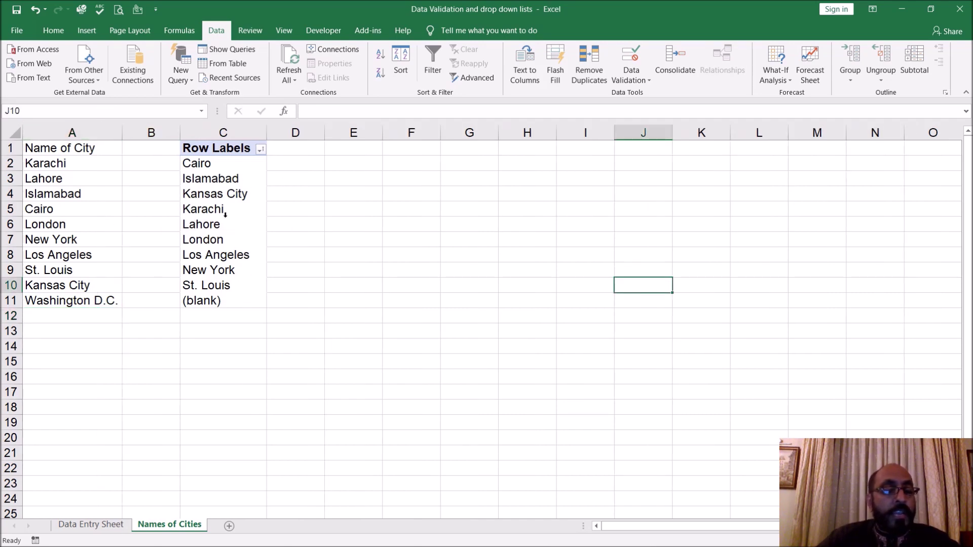
# Check on the Data Entry Sheet whether C4's drop-down list includes Washington D.C., and close it without a selection
pyautogui.click(104, 526)
pyautogui.click(328, 193)
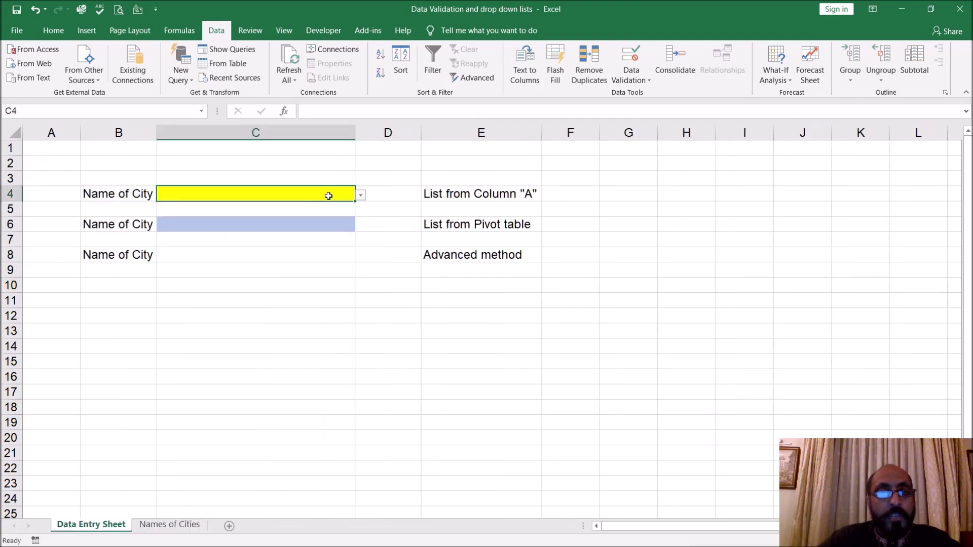
pyautogui.click(362, 195)
pyautogui.moveTo(357, 260)
pyautogui.mouseDown()
pyautogui.moveTo(358, 237)
pyautogui.moveTo(355, 254)
pyautogui.mouseUp()
pyautogui.click(276, 284)
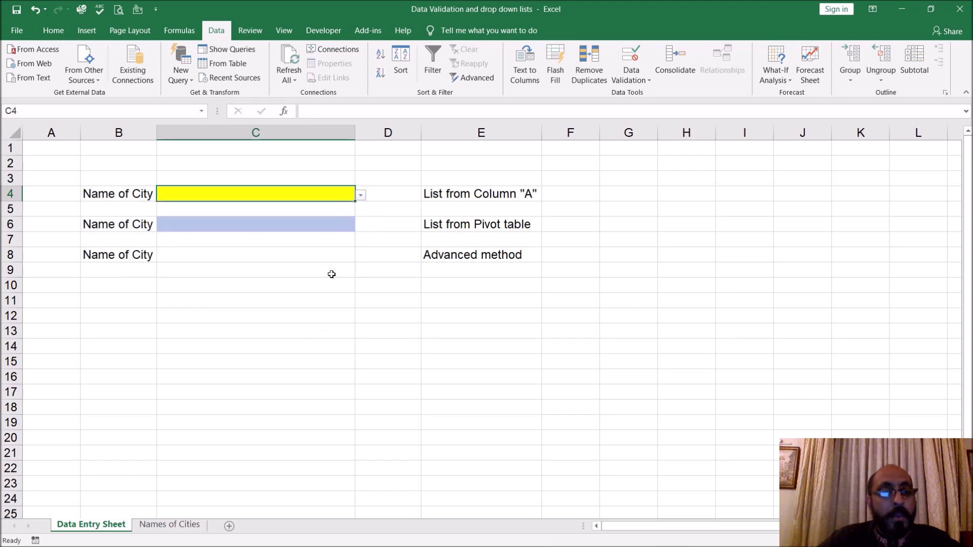
# Check whether C6's PivotTable-based drop-down list includes Washington D.C., and close it without a selection
pyautogui.click(337, 223)
pyautogui.click(361, 225)
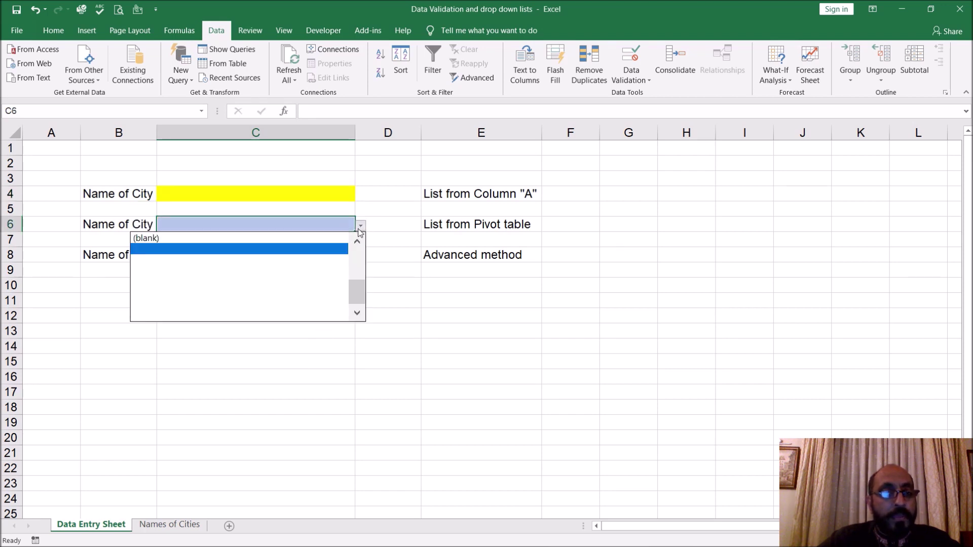
pyautogui.moveTo(364, 298); pyautogui.dragTo(364, 288)
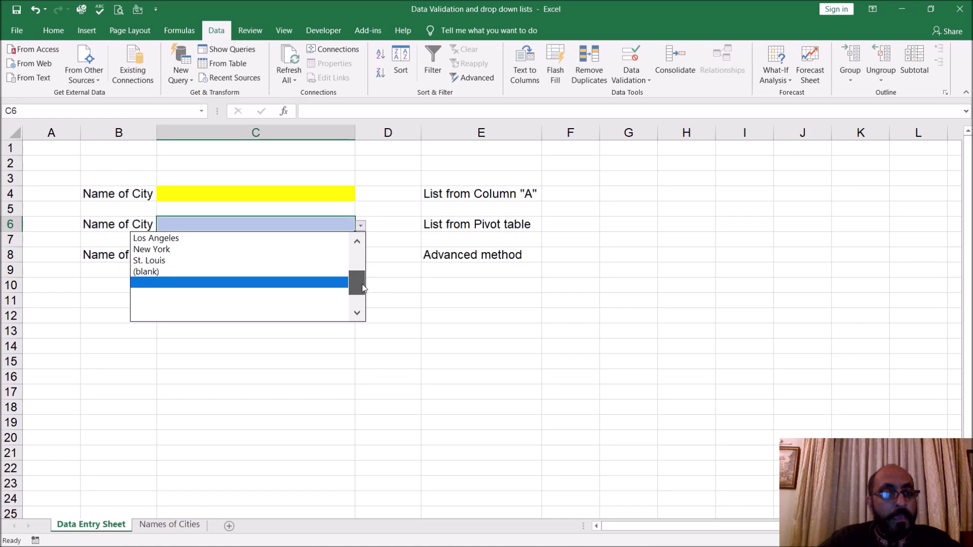
pyautogui.click(506, 342)
# Refresh the PivotTable in column C of the Names of Cities sheet
pyautogui.click(169, 525)
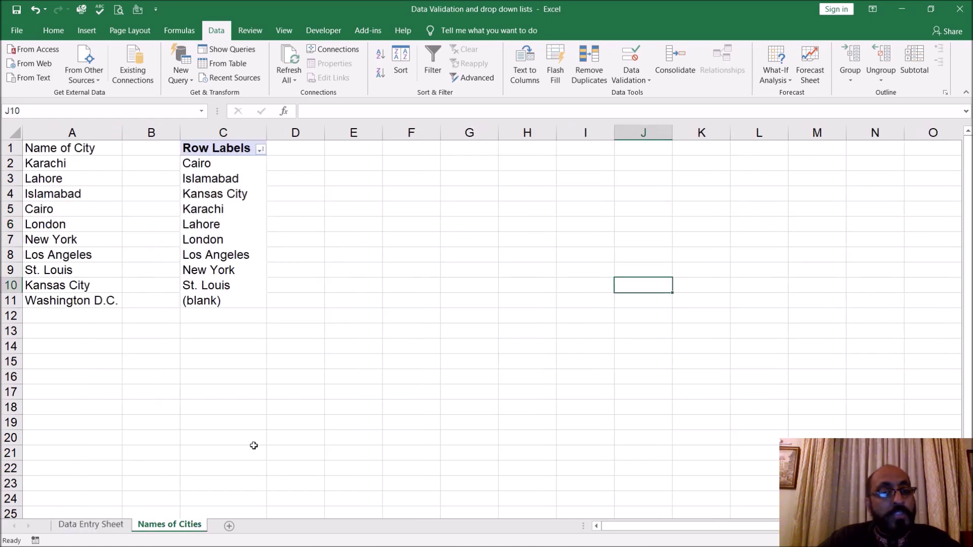
pyautogui.rightClick(220, 184)
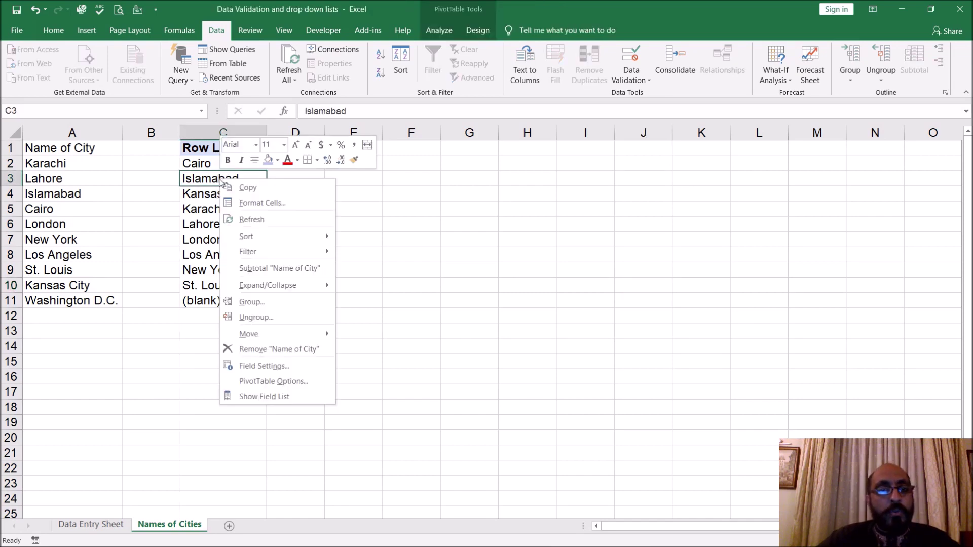
pyautogui.click(246, 220)
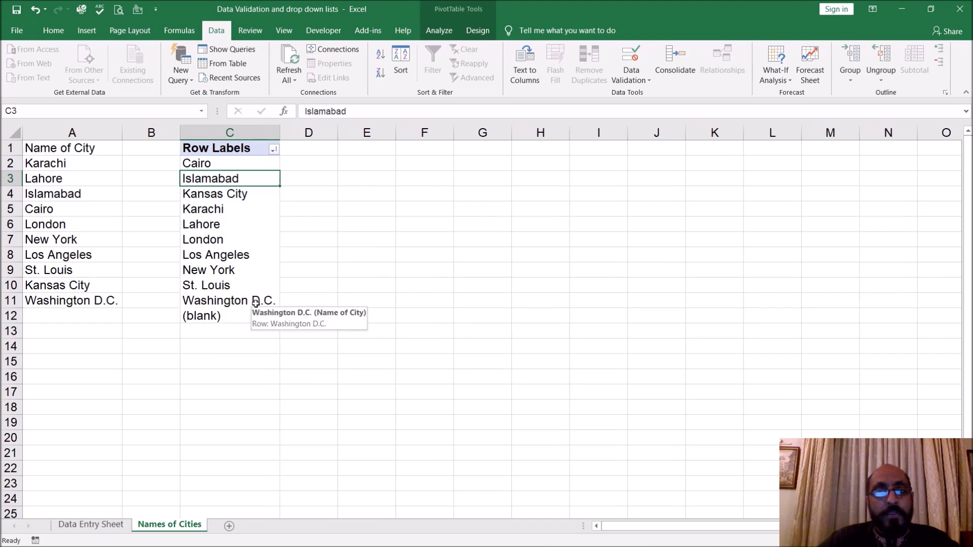
pyautogui.click(391, 336)
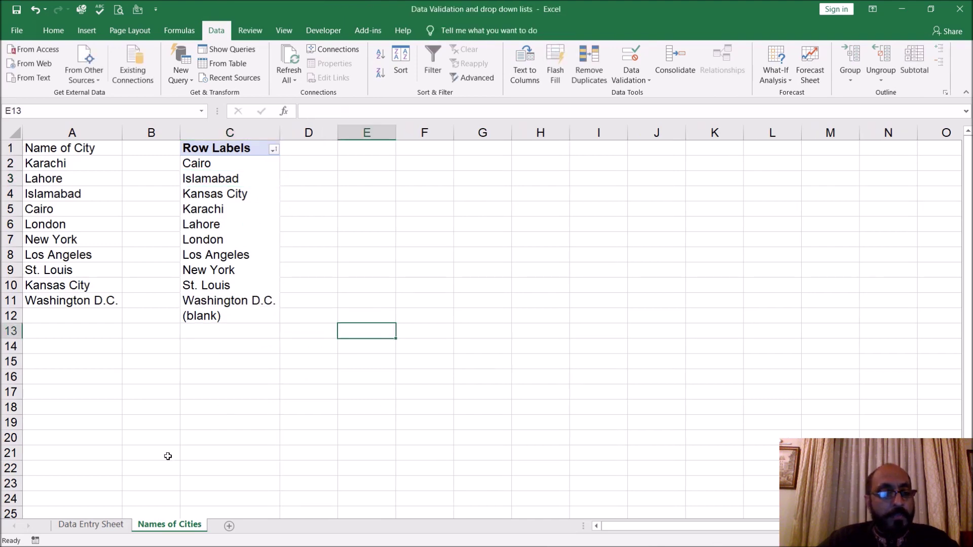
# Recheck C6's drop-down list on the Data Entry Sheet for Washington D.C. and close it without a selection
pyautogui.hotkey('ctrl', 'pageup')
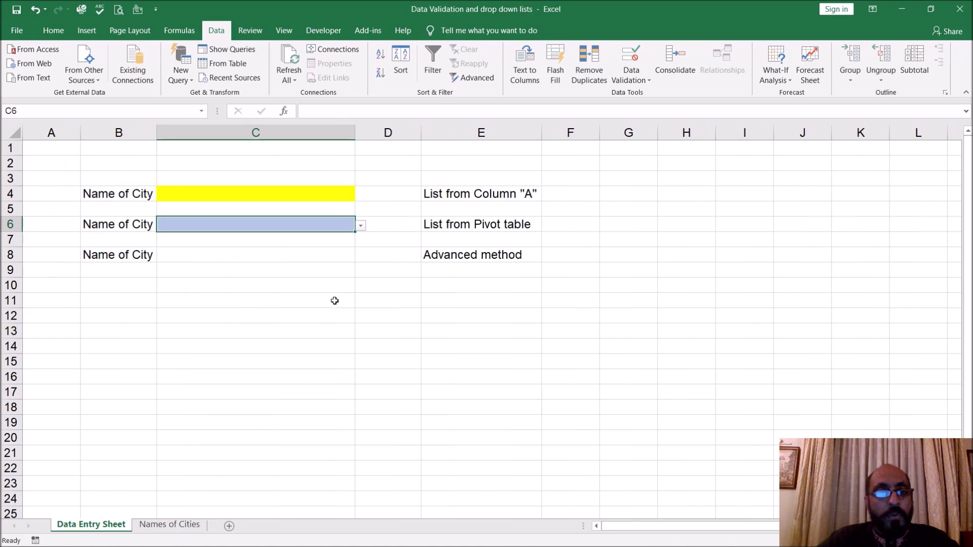
pyautogui.click(361, 226)
pyautogui.moveTo(361, 293); pyautogui.dragTo(361, 285)
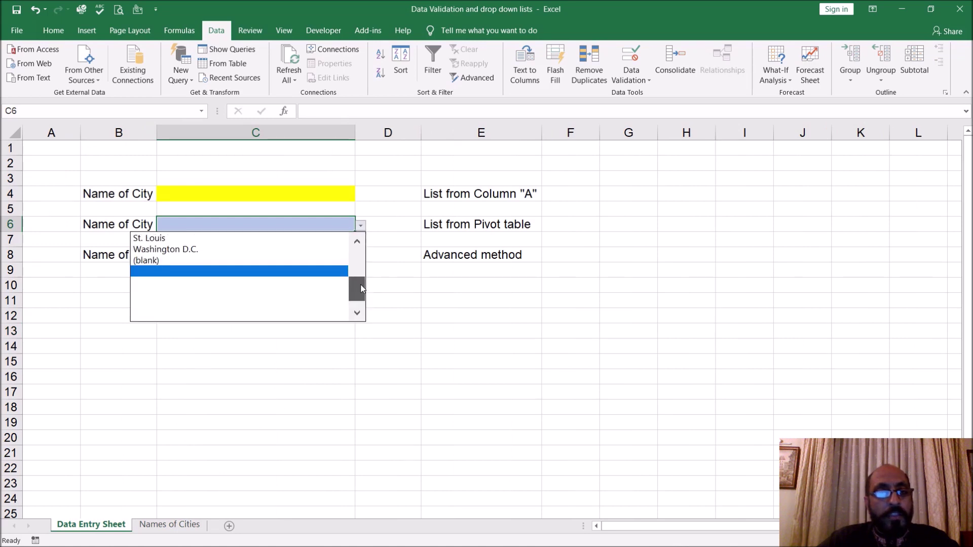
pyautogui.press('Escape')
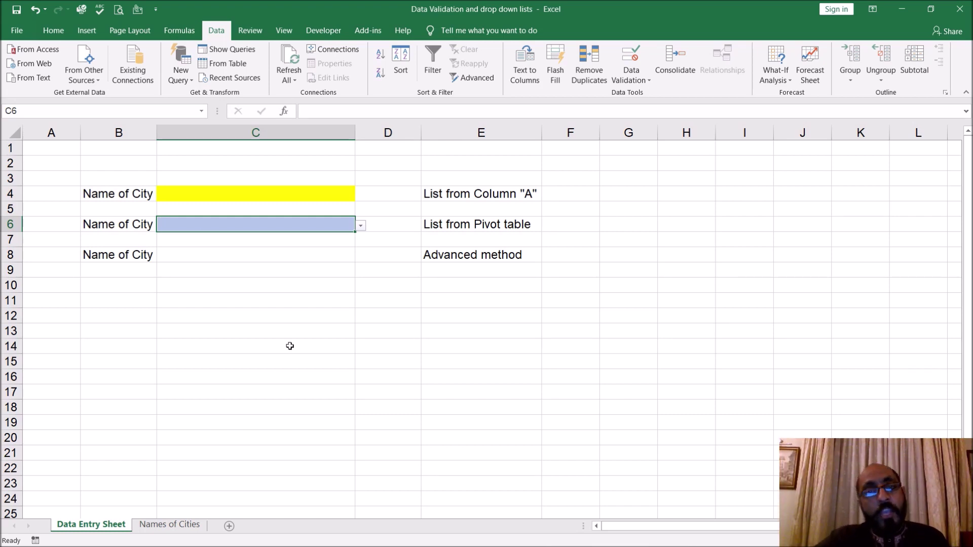
# Convert the city list in A1:A11 of the Names of Cities sheet into a table with headers
pyautogui.click(169, 525)
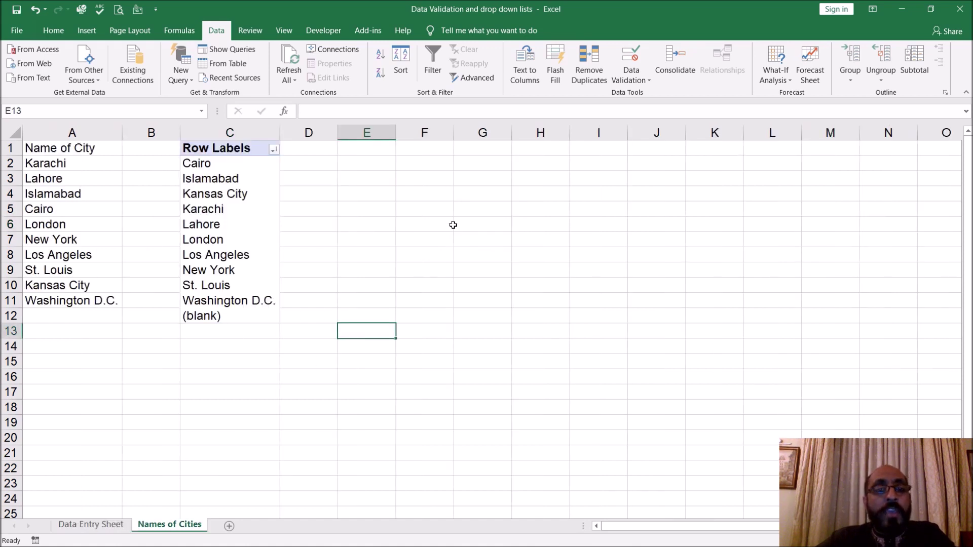
pyautogui.click(448, 215)
pyautogui.click(224, 162)
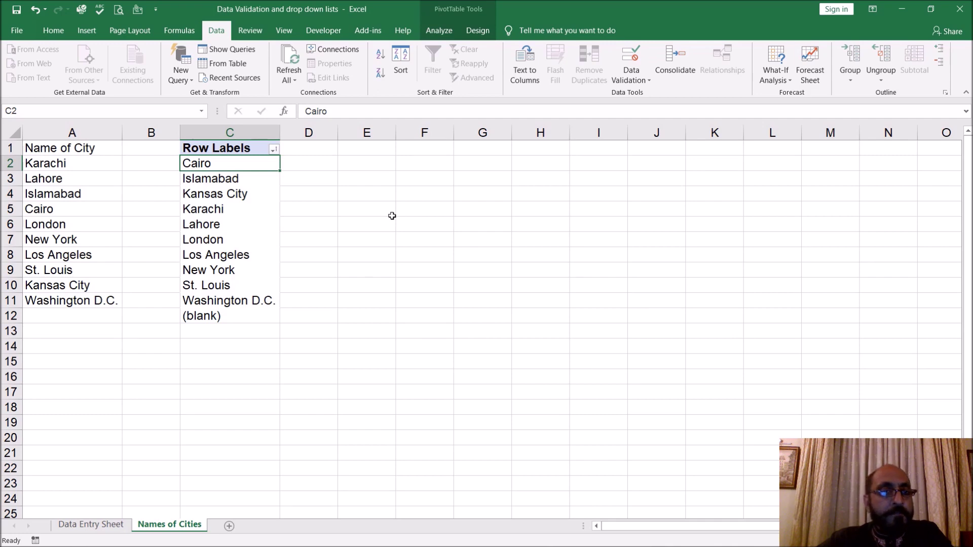
pyautogui.click(82, 192)
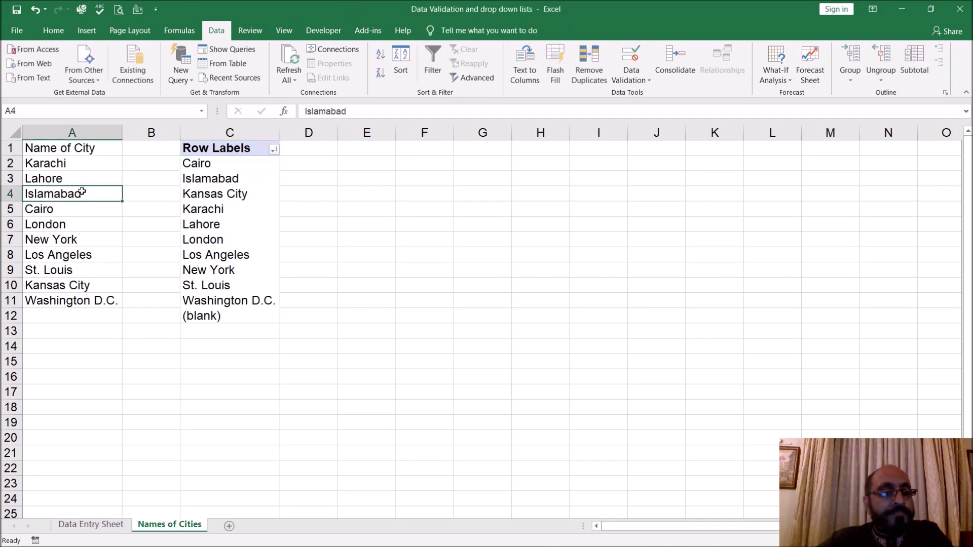
pyautogui.moveTo(96, 145); pyautogui.dragTo(90, 295)
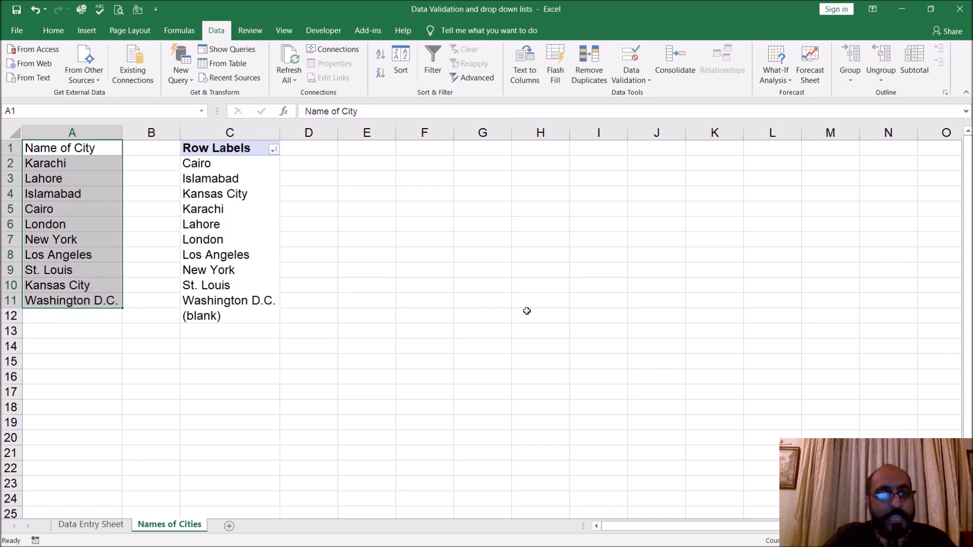
pyautogui.hotkey('ctrl', 't')
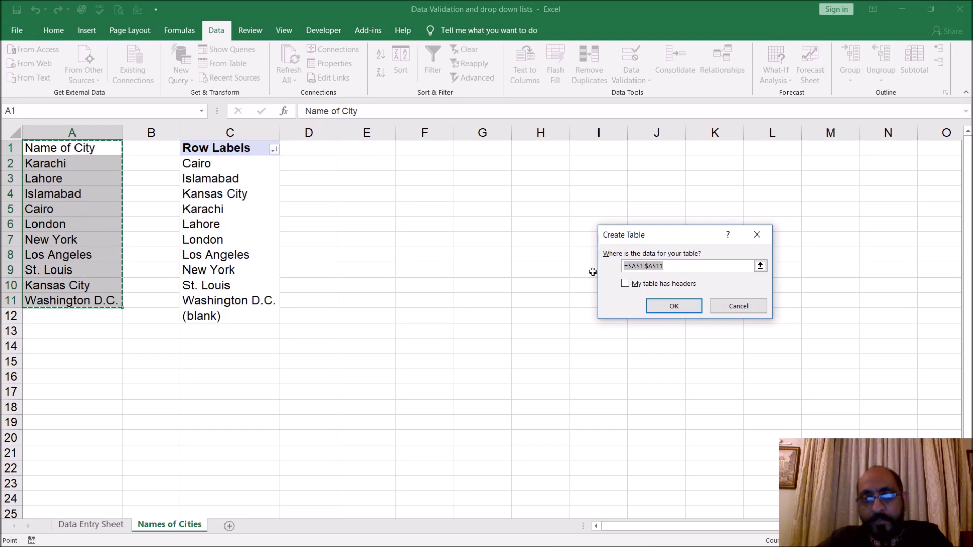
pyautogui.click(625, 284)
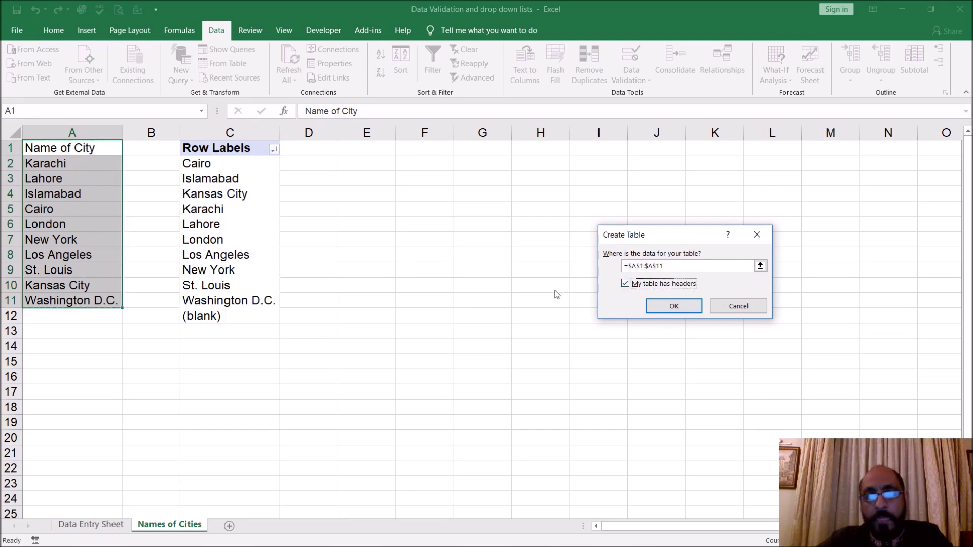
pyautogui.click(663, 306)
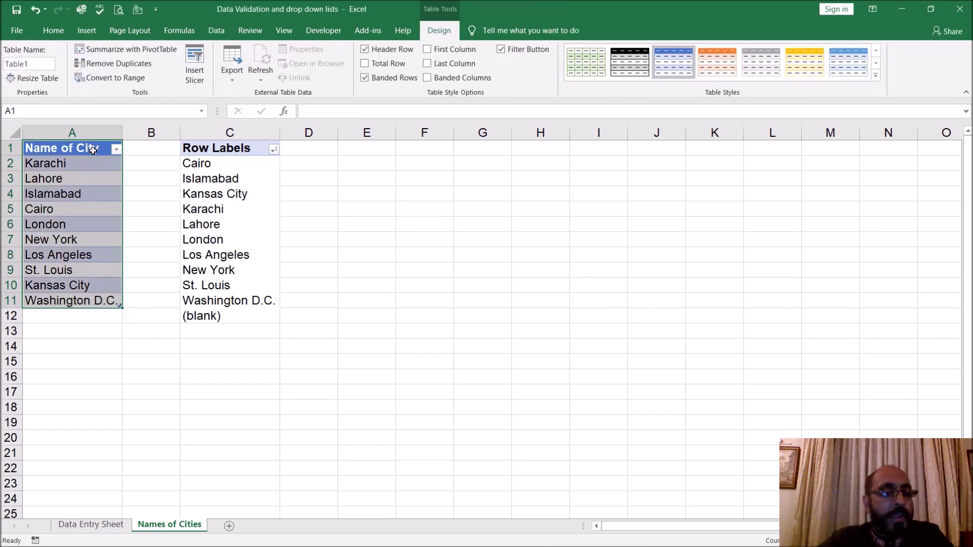
# Rename the new city table in column A as City_Names
pyautogui.click(148, 192)
pyautogui.click(112, 163)
pyautogui.click(109, 181)
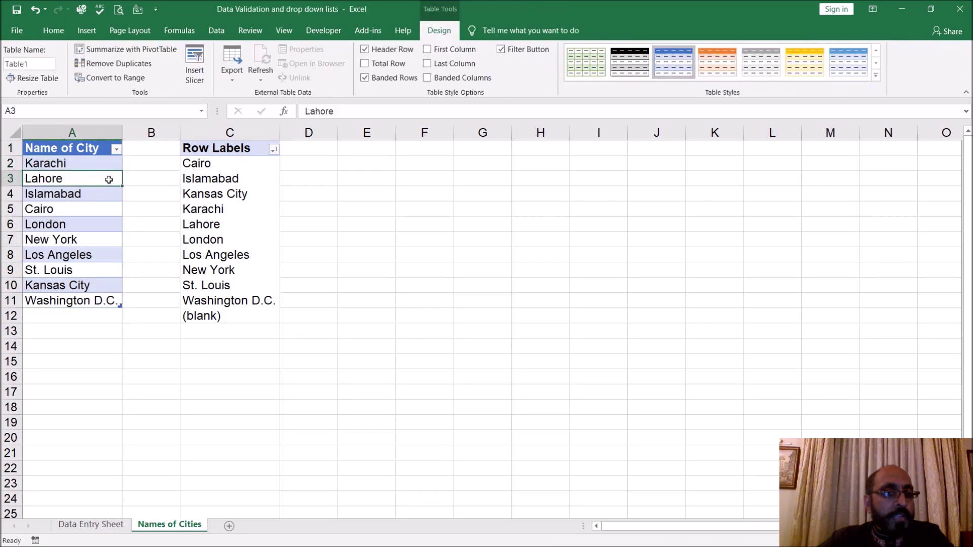
pyautogui.click(106, 198)
pyautogui.click(107, 211)
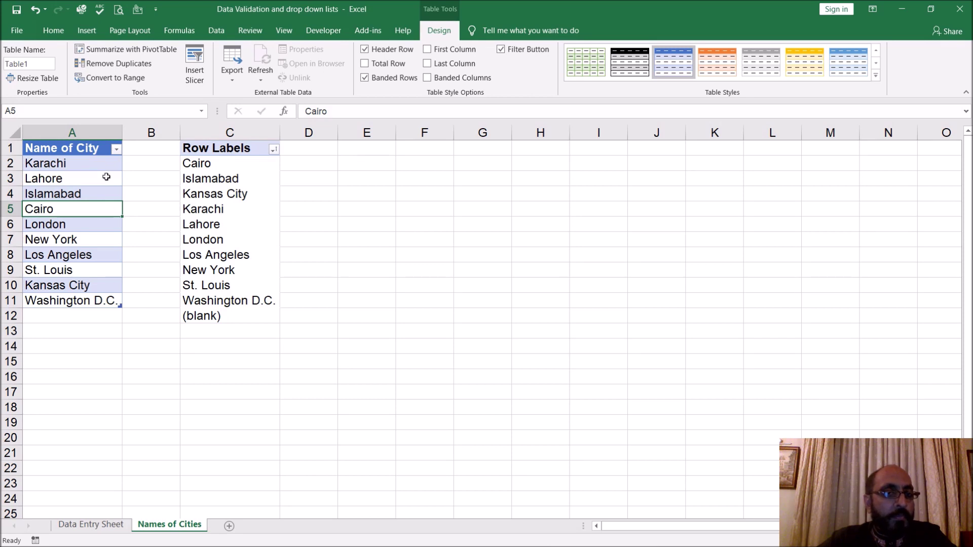
pyautogui.click(45, 64)
pyautogui.press('BackSpace')
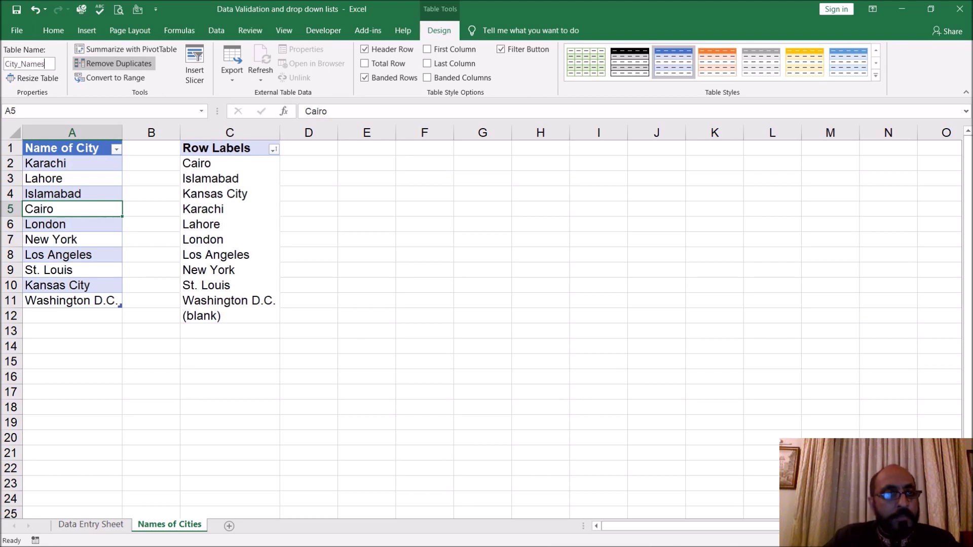
pyautogui.click(467, 218)
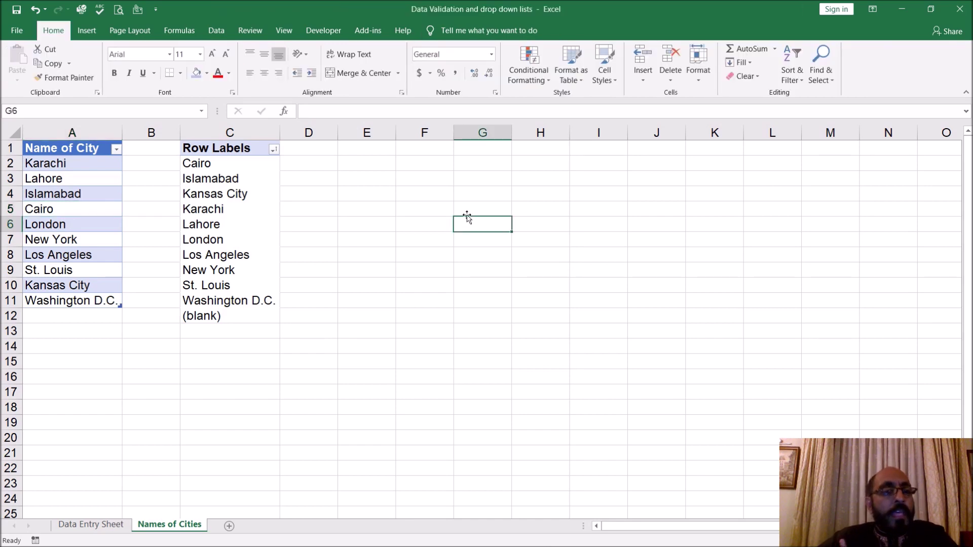
# Insert a PivotTable from the City_Names table at E1 of the existing sheet, with Name of City as its row field
pyautogui.click(108, 178)
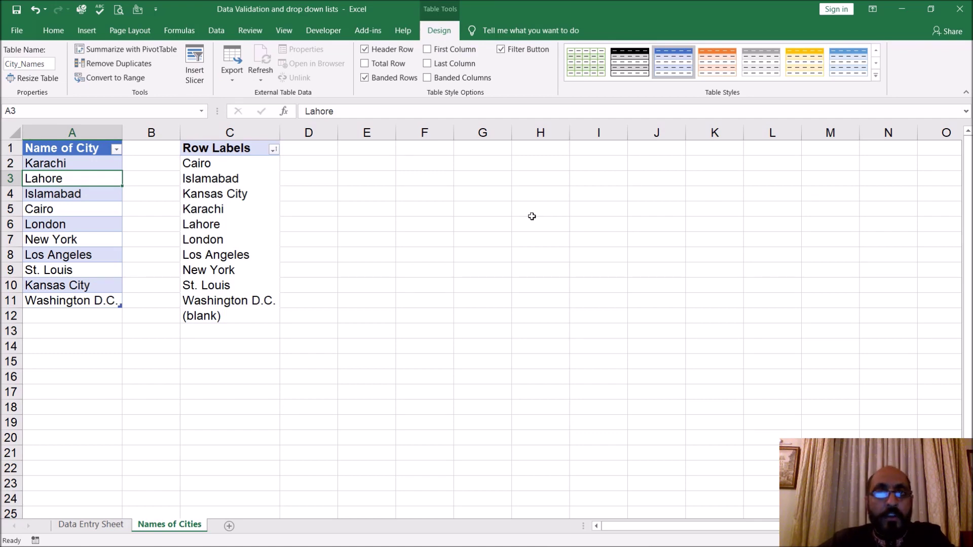
pyautogui.click(94, 33)
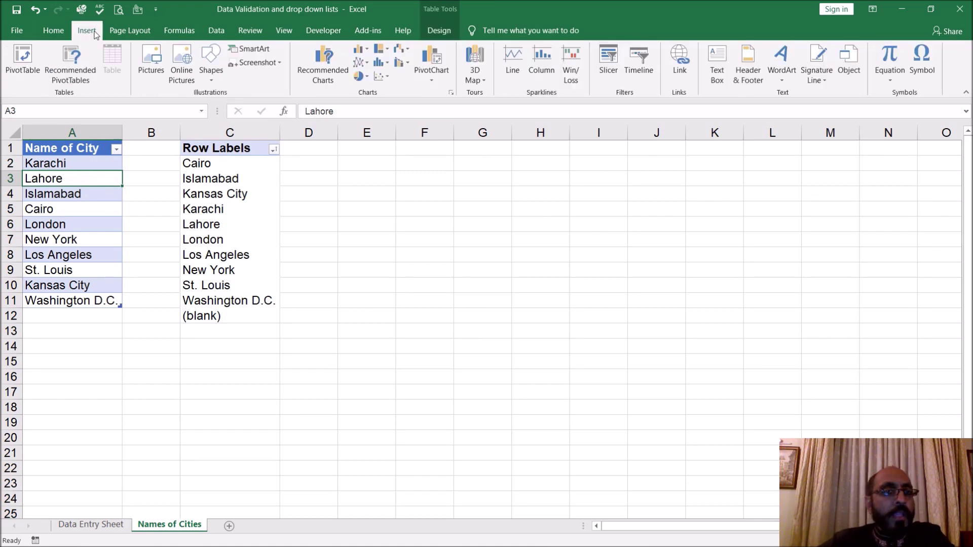
pyautogui.click(21, 57)
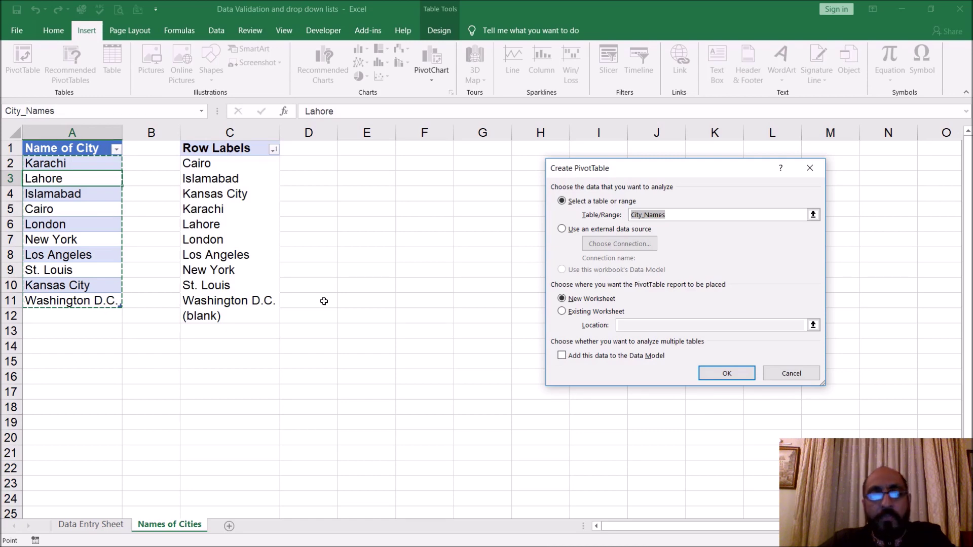
pyautogui.click(572, 312)
pyautogui.click(367, 147)
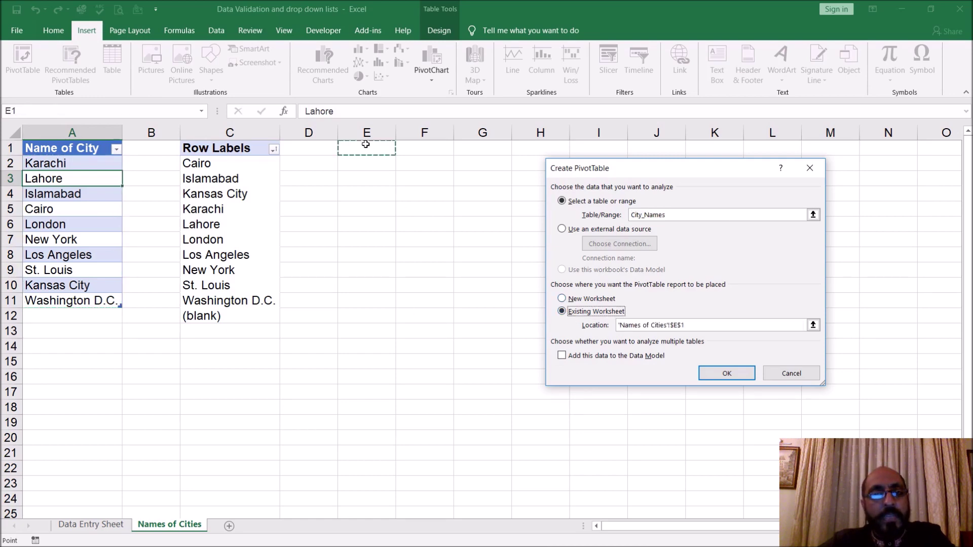
pyautogui.click(731, 379)
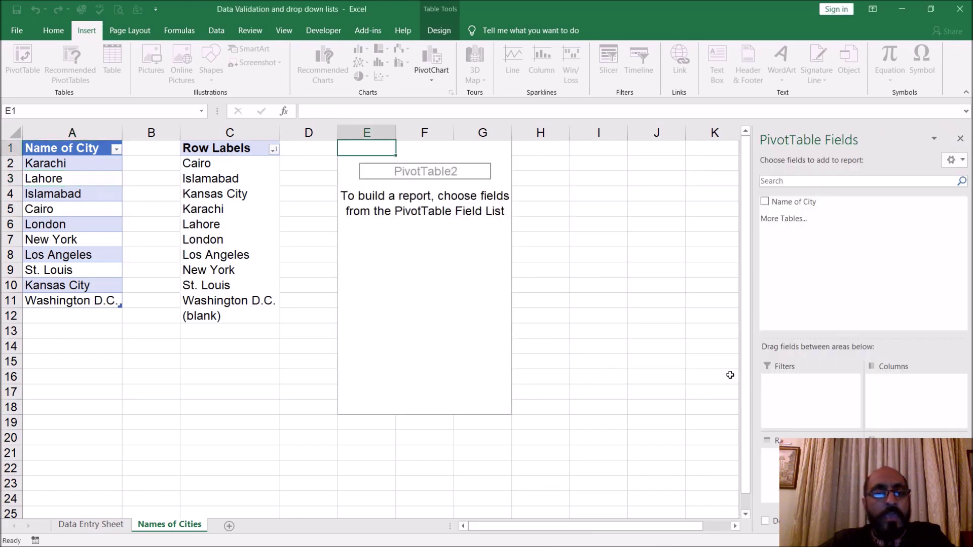
pyautogui.click(764, 202)
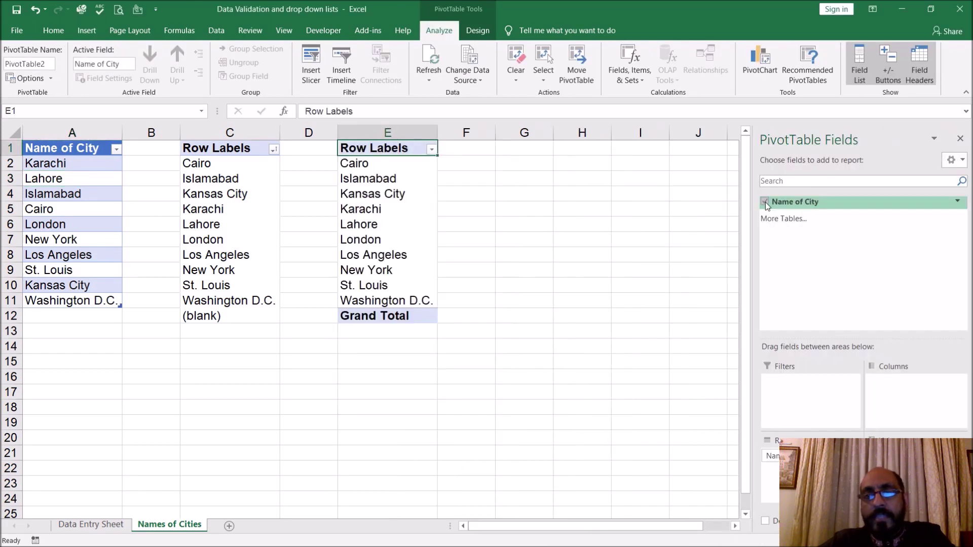
# Hide the expand/collapse buttons and field list of the PivotTable in column E and sort its row labels in ascending order
pyautogui.click(887, 57)
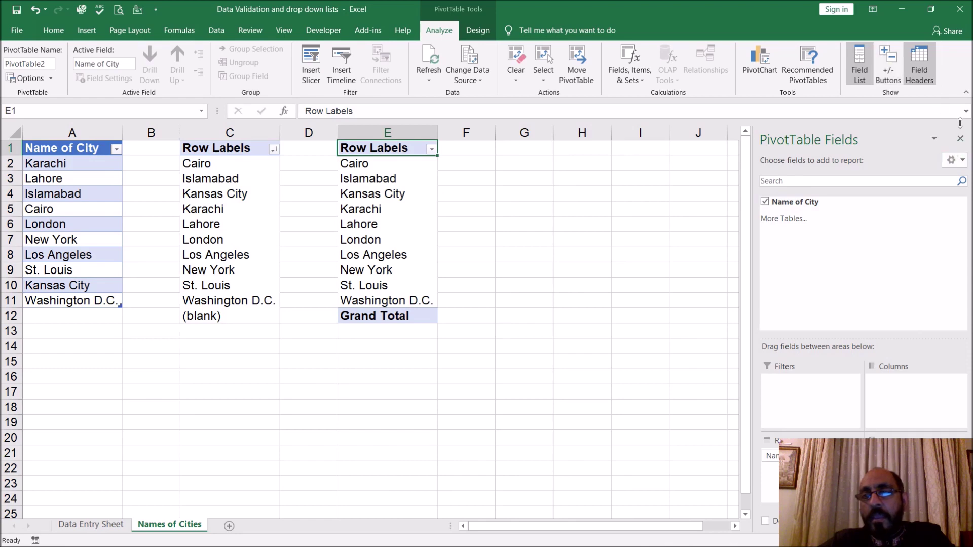
pyautogui.click(960, 139)
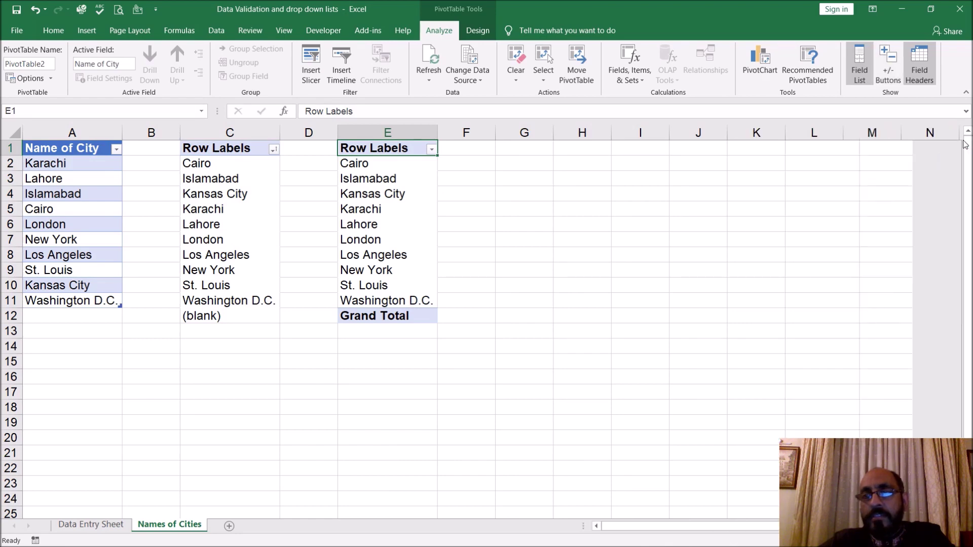
pyautogui.click(431, 149)
pyautogui.click(415, 159)
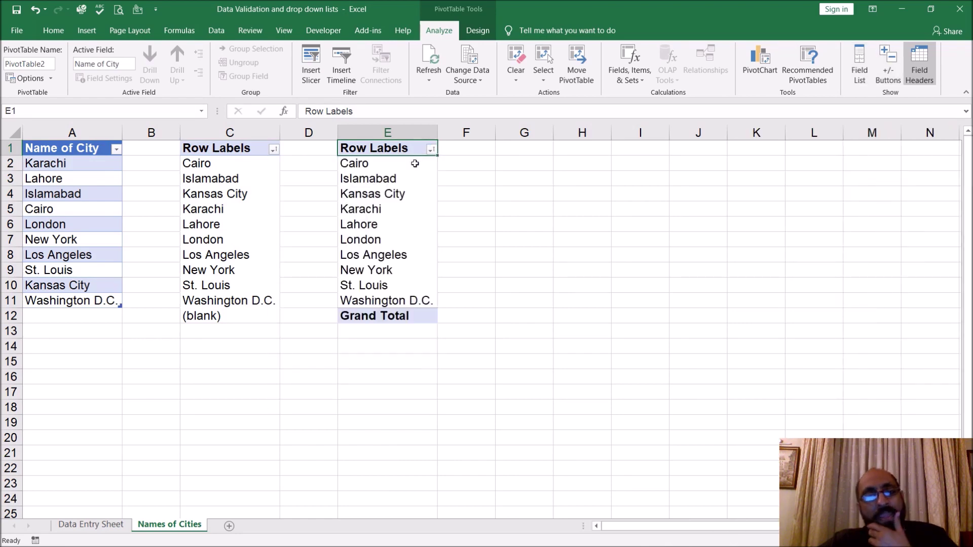
# Turn off grand totals for rows and columns and hide subtotals in the PivotTable in column E
pyautogui.click(388, 178)
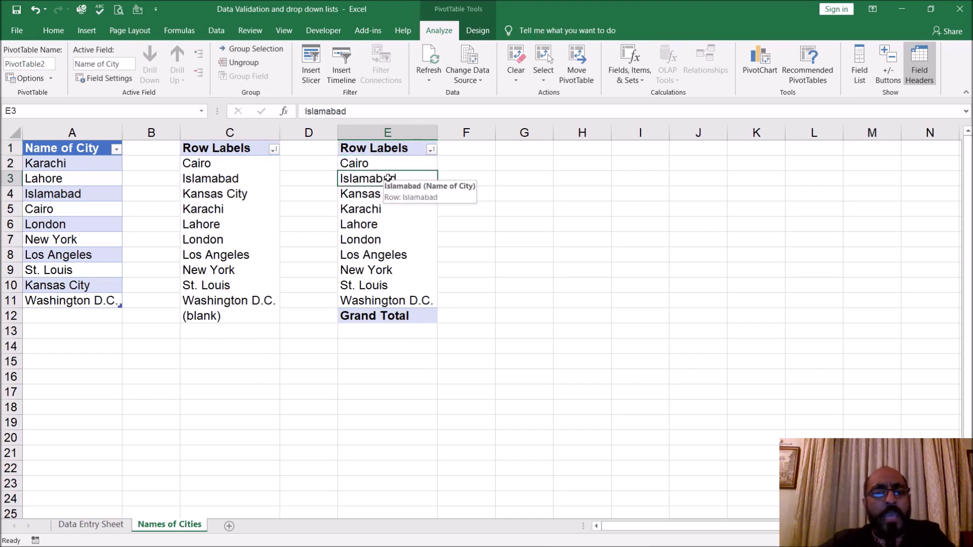
pyautogui.click(476, 32)
pyautogui.click(64, 78)
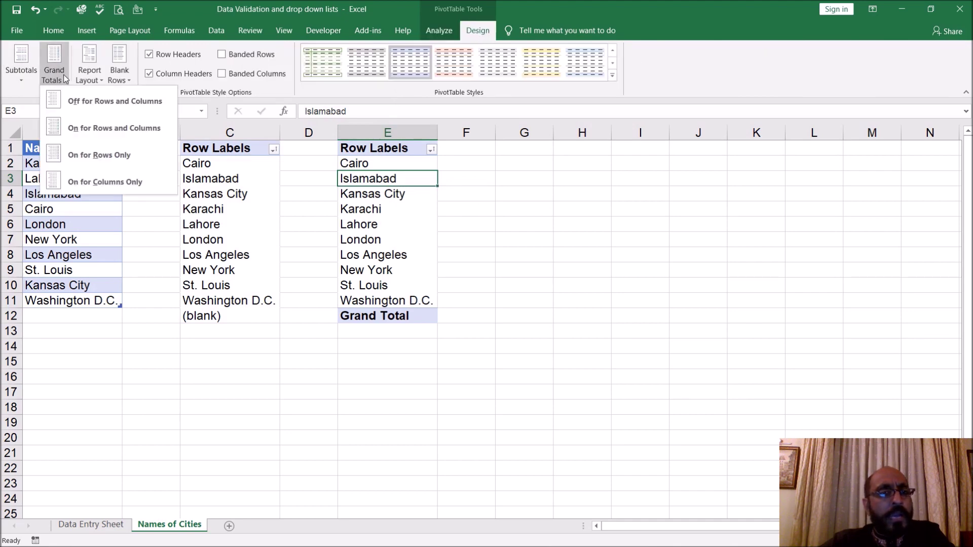
pyautogui.click(66, 99)
pyautogui.click(21, 82)
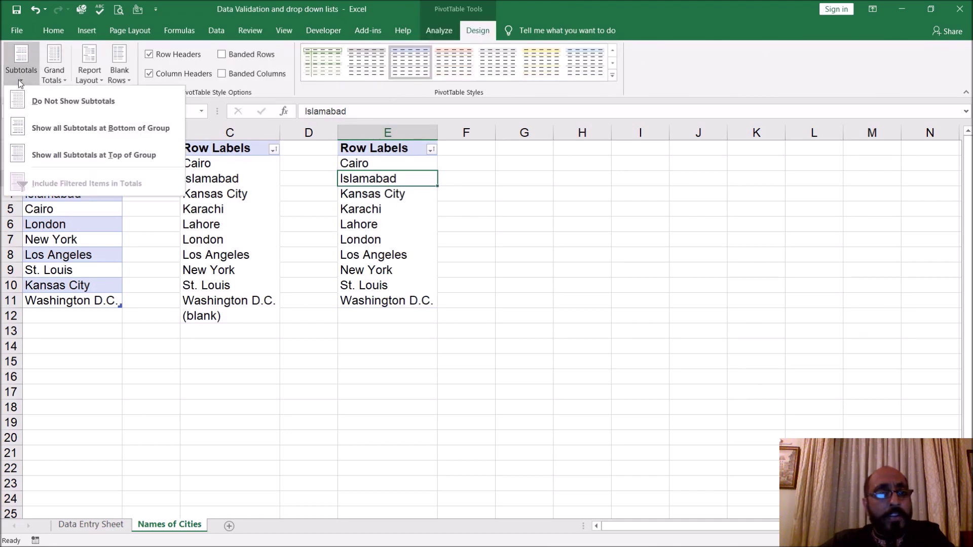
pyautogui.click(28, 97)
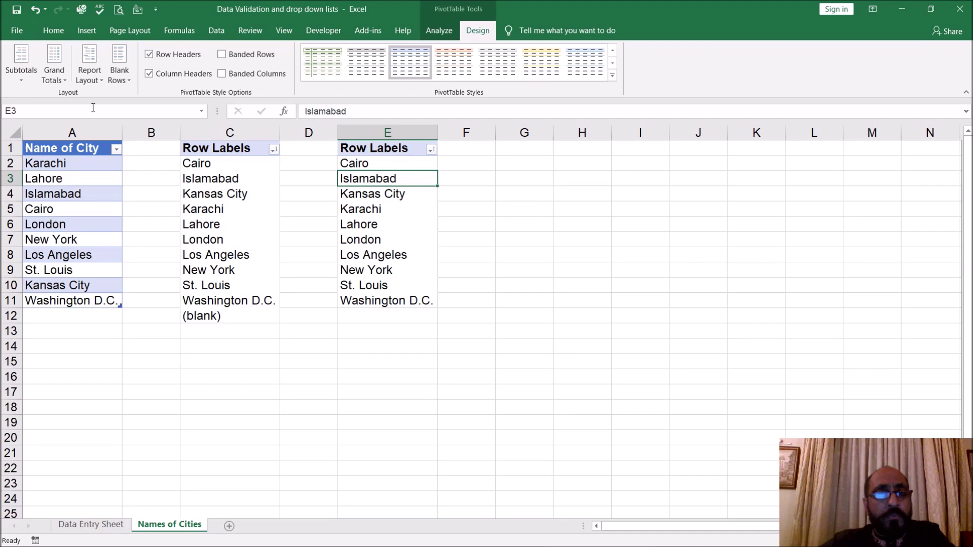
# Change the PivotTable in column E to a report layout that uses the field name Name of City as its header
pyautogui.click(96, 80)
pyautogui.click(116, 152)
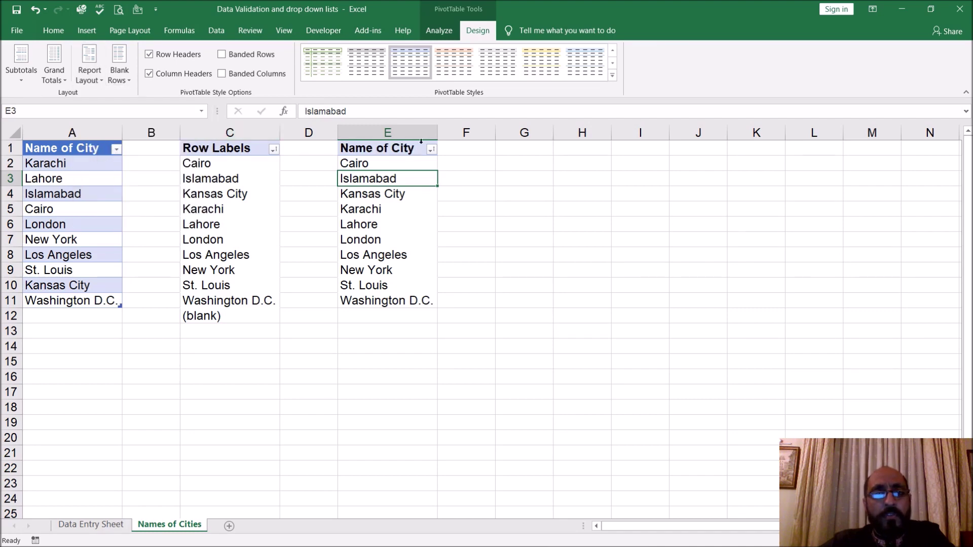
pyautogui.click(579, 210)
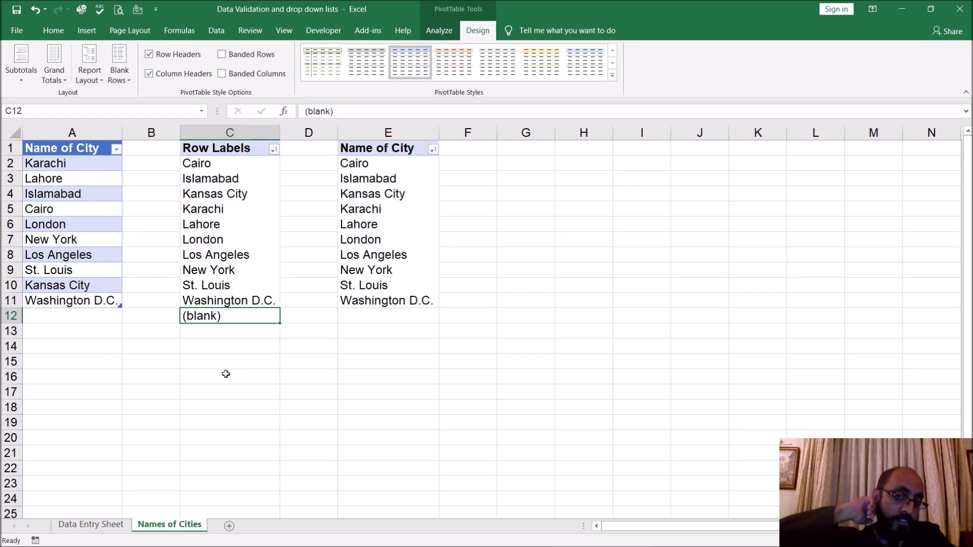
# Fill cell C8 on the Data Entry Sheet with light gold
pyautogui.click(89, 525)
pyautogui.click(210, 255)
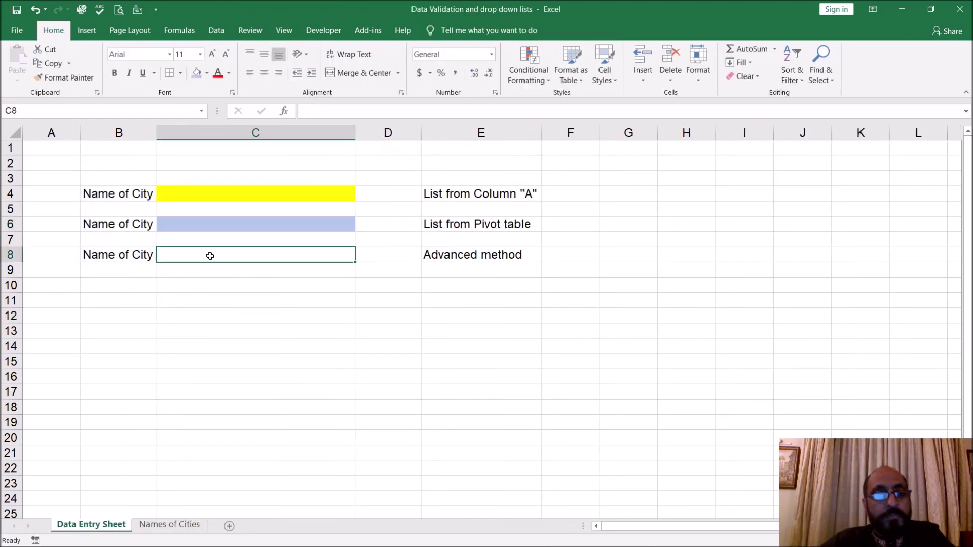
pyautogui.click(207, 74)
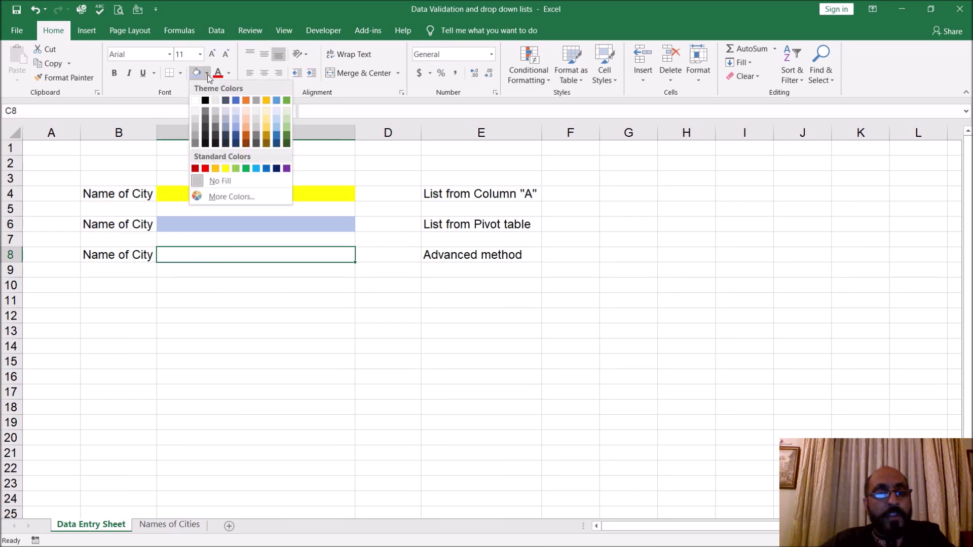
pyautogui.click(266, 117)
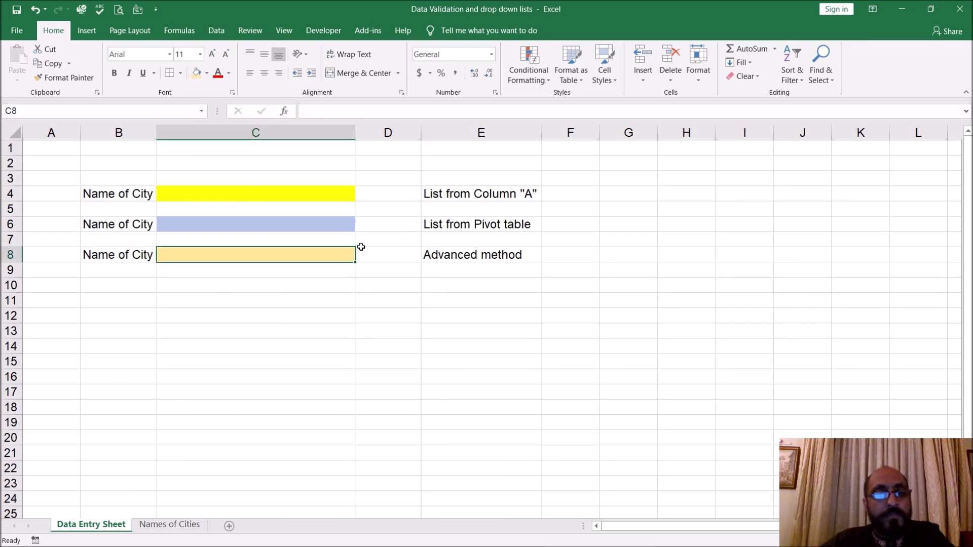
# Add a List data validation to C8 with column E of the Names of Cities sheet as its source, ='Names of Cities'!$E:$E
pyautogui.click(323, 31)
pyautogui.click(216, 30)
pyautogui.click(629, 74)
pyautogui.click(648, 94)
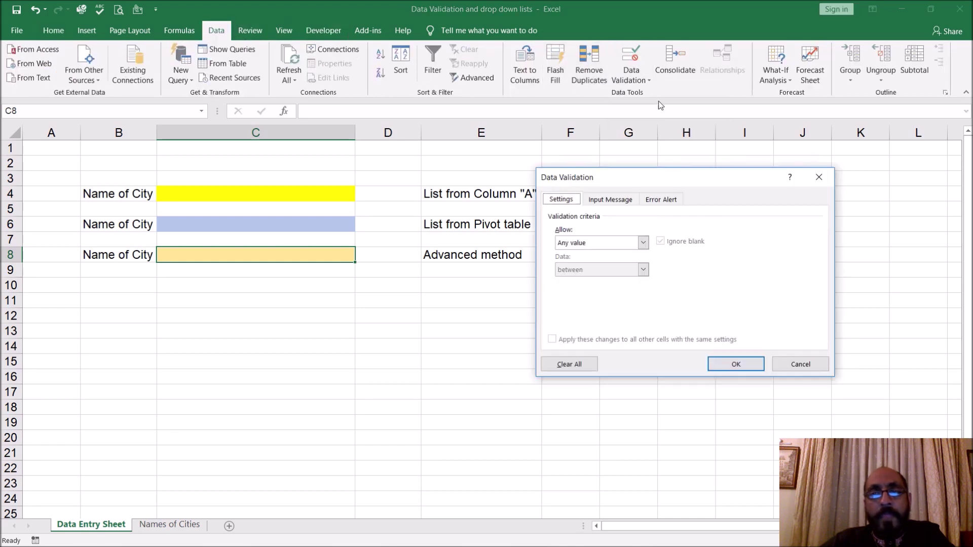
pyautogui.click(596, 243)
pyautogui.click(590, 281)
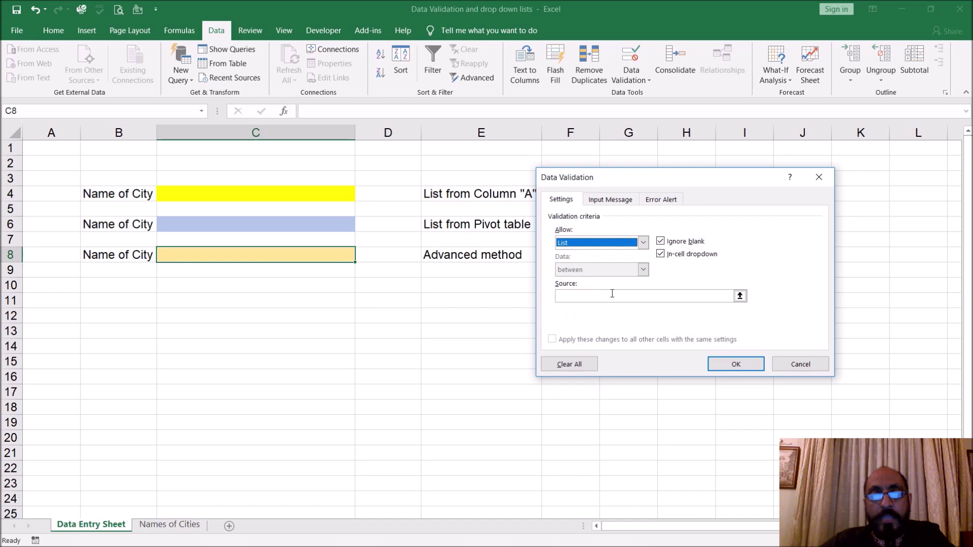
pyautogui.click(720, 366)
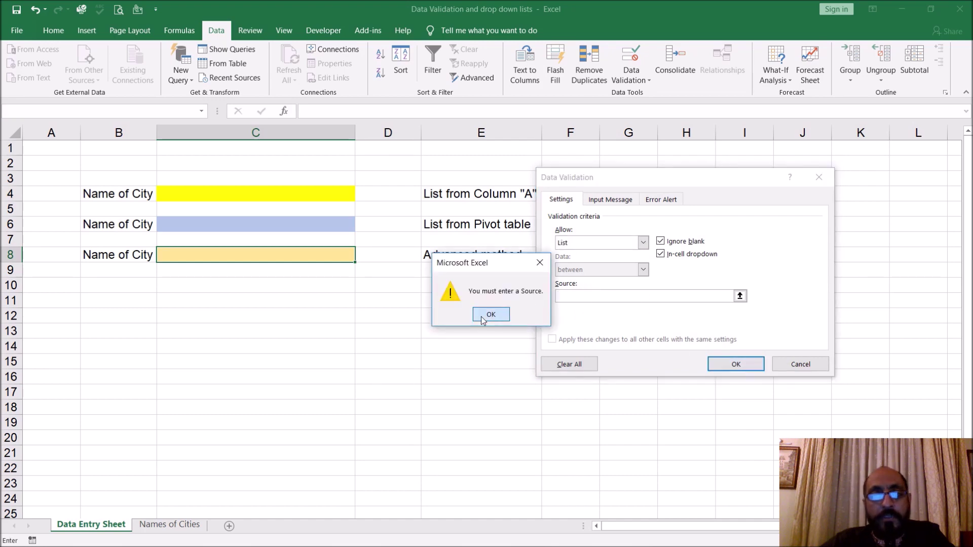
pyautogui.click(502, 314)
pyautogui.click(163, 526)
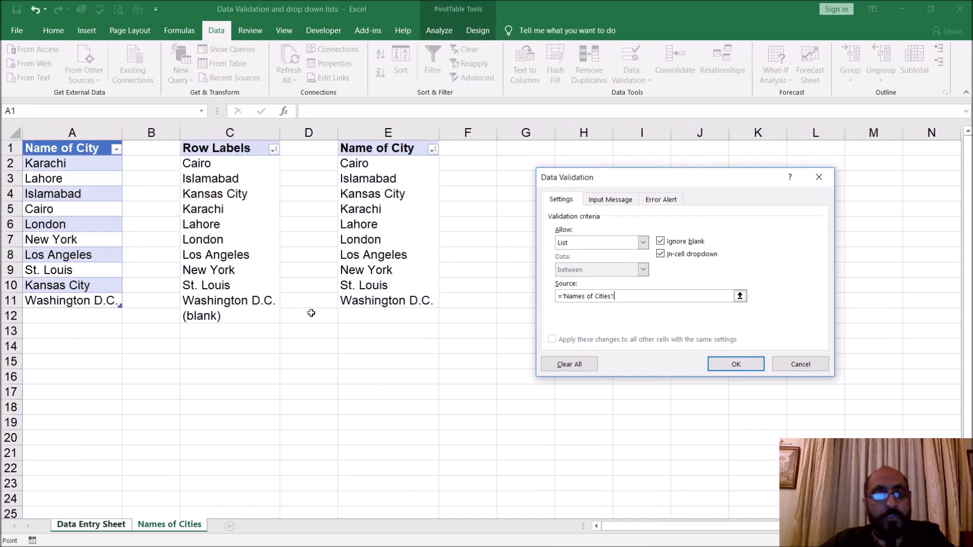
pyautogui.click(373, 163)
pyautogui.click(388, 133)
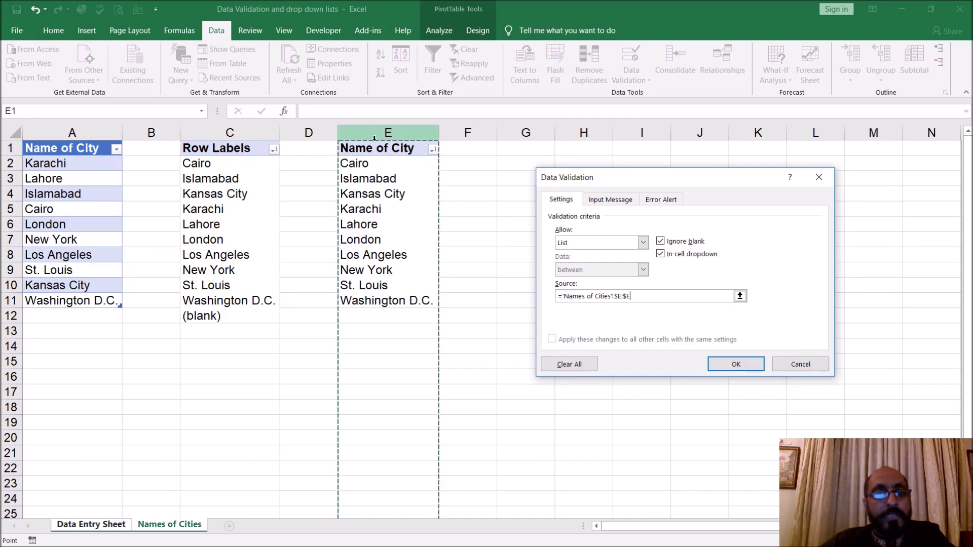
pyautogui.click(735, 365)
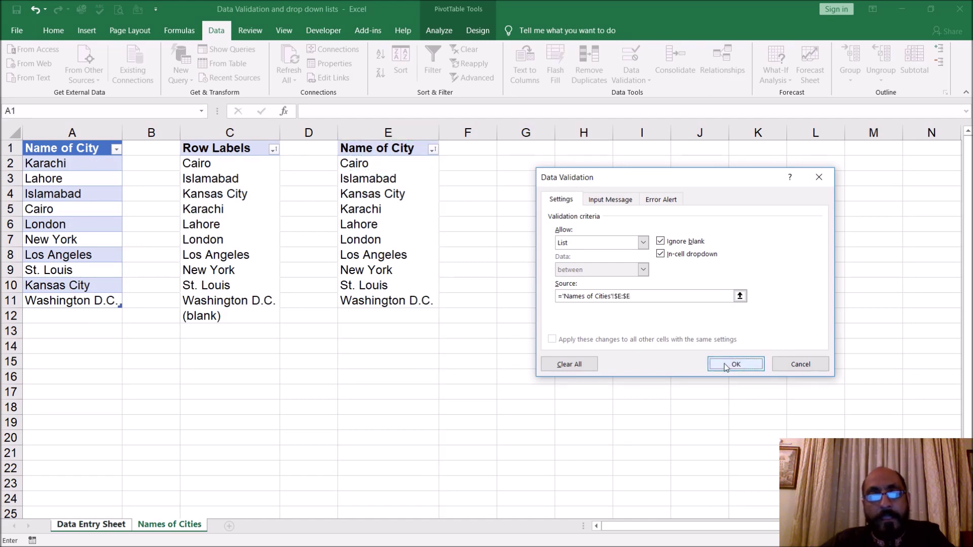
# Rename the PivotTable in column E of the Names of Cities sheet as City_Pivot
pyautogui.click(169, 525)
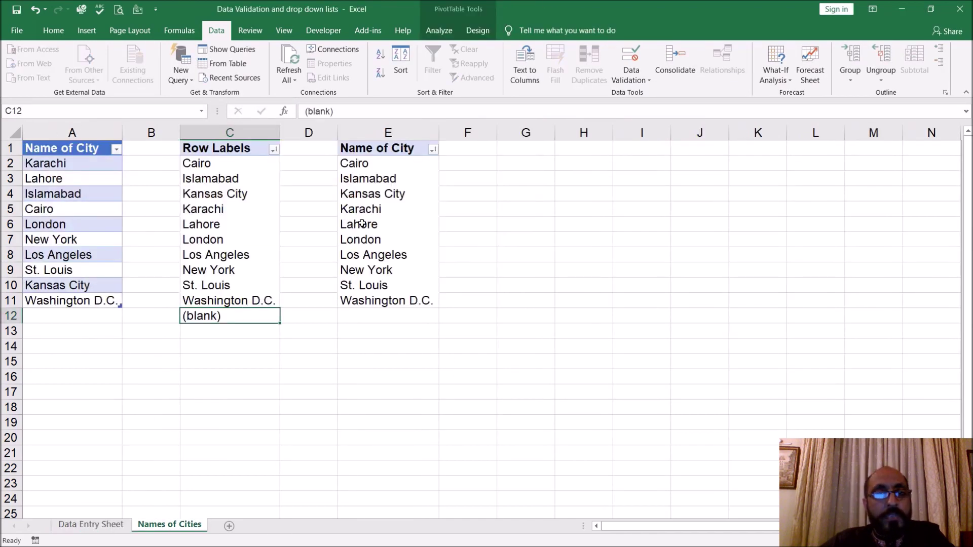
pyautogui.click(361, 223)
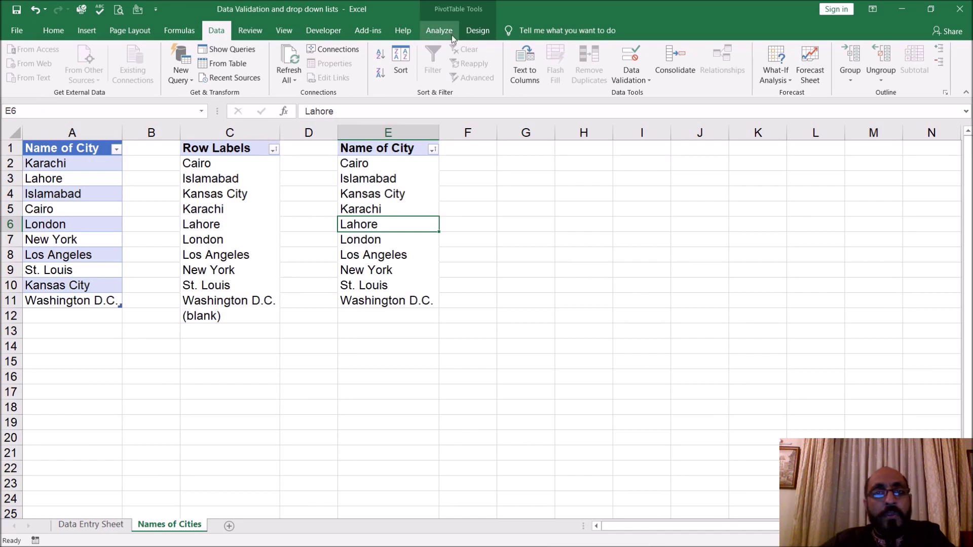
pyautogui.click(477, 31)
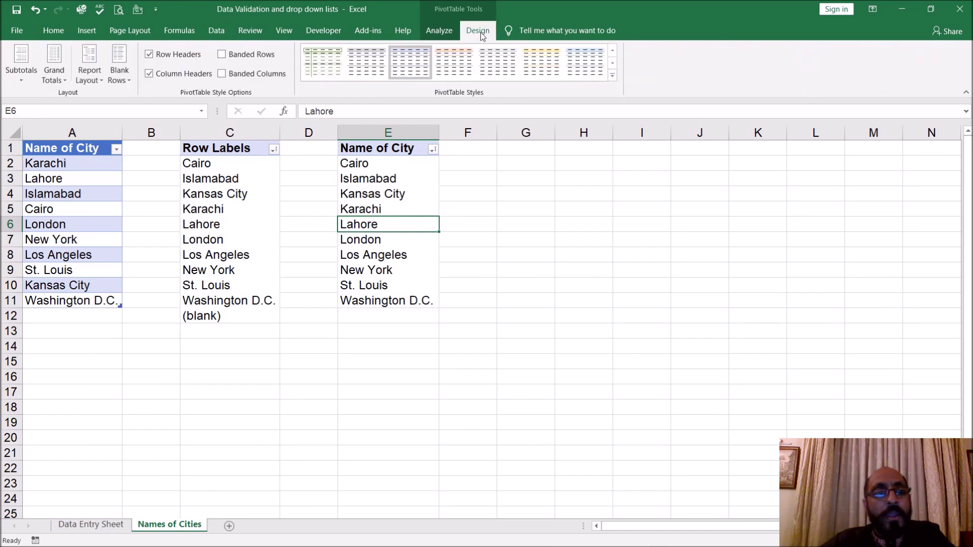
pyautogui.click(439, 30)
pyautogui.click(53, 64)
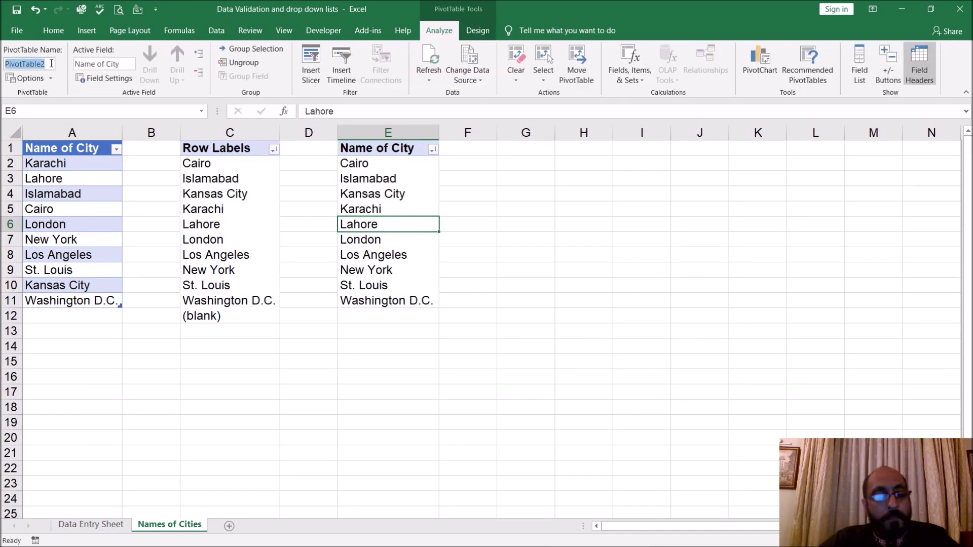
pyautogui.press('BackSpace')
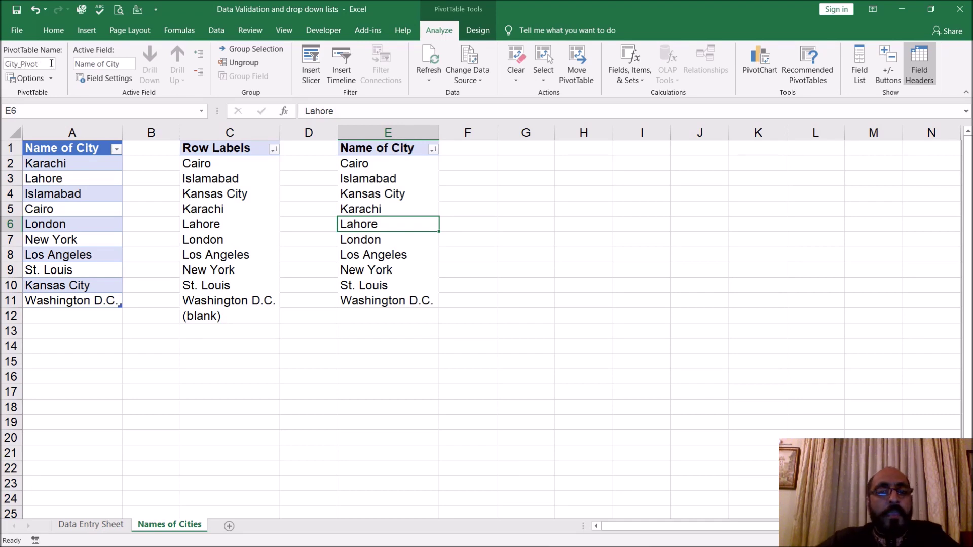
pyautogui.press('Return')
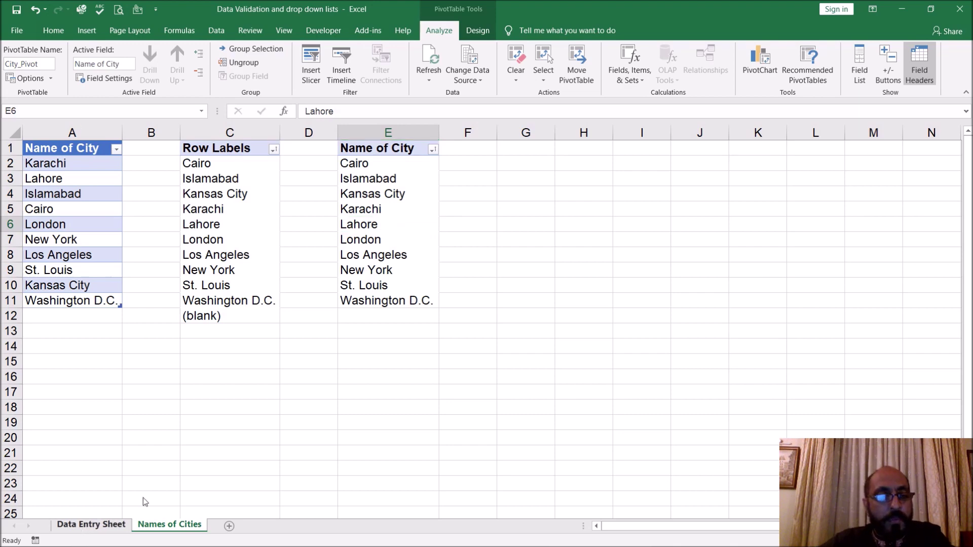
# Review the data validation source of cell C8 on the Data Entry Sheet
pyautogui.click(93, 524)
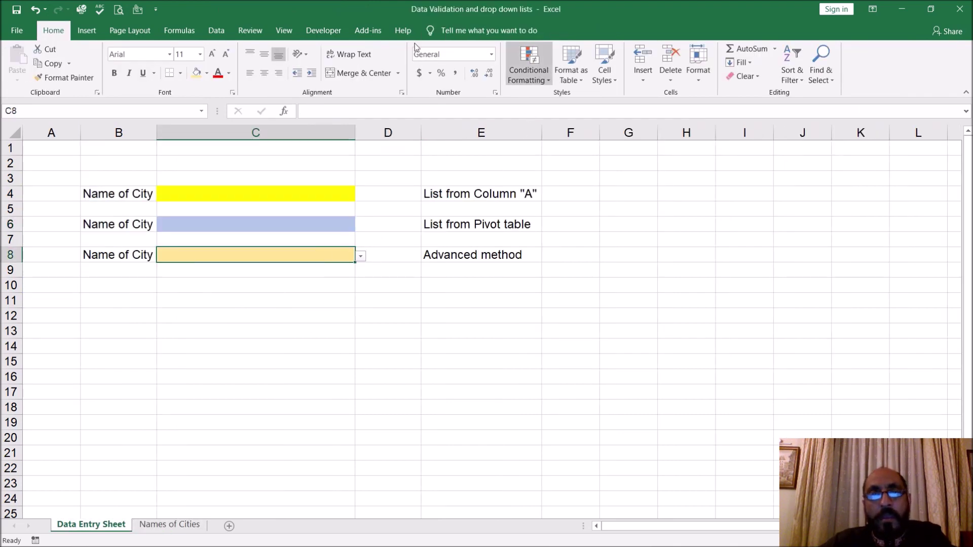
pyautogui.click(217, 30)
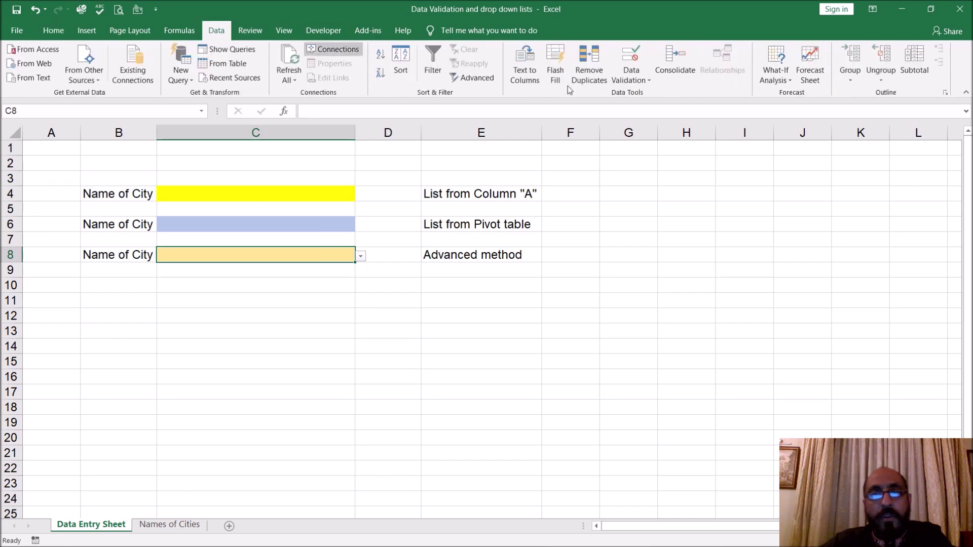
pyautogui.click(631, 76)
pyautogui.click(633, 98)
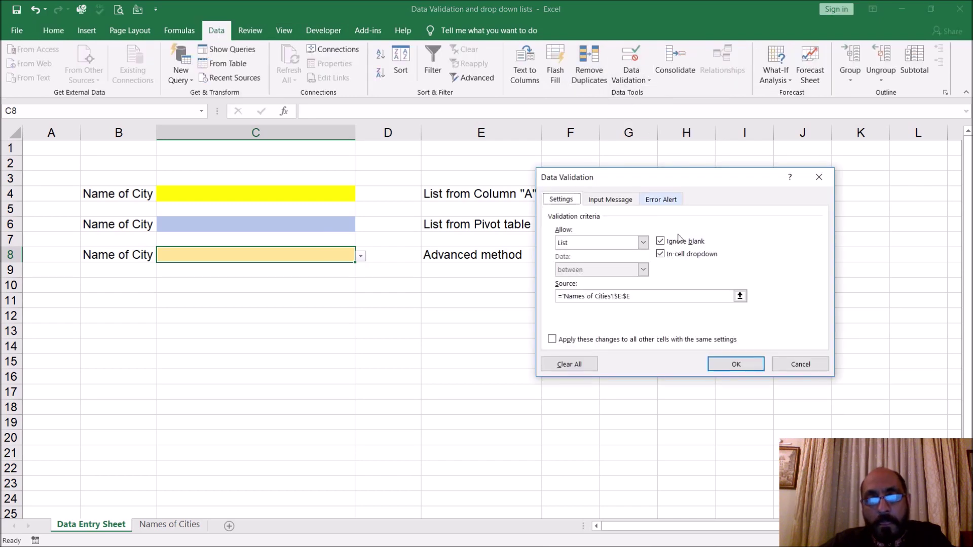
pyautogui.click(662, 300)
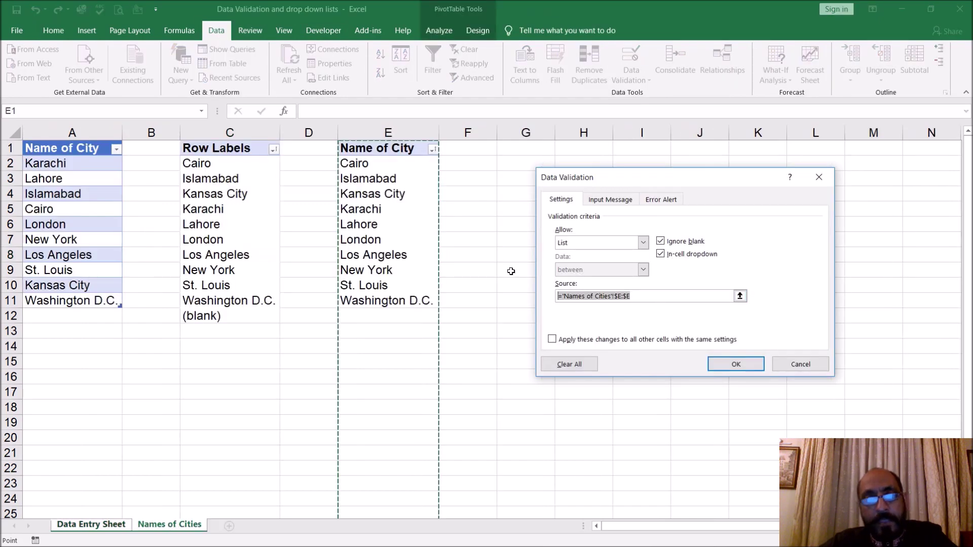
pyautogui.press('Return')
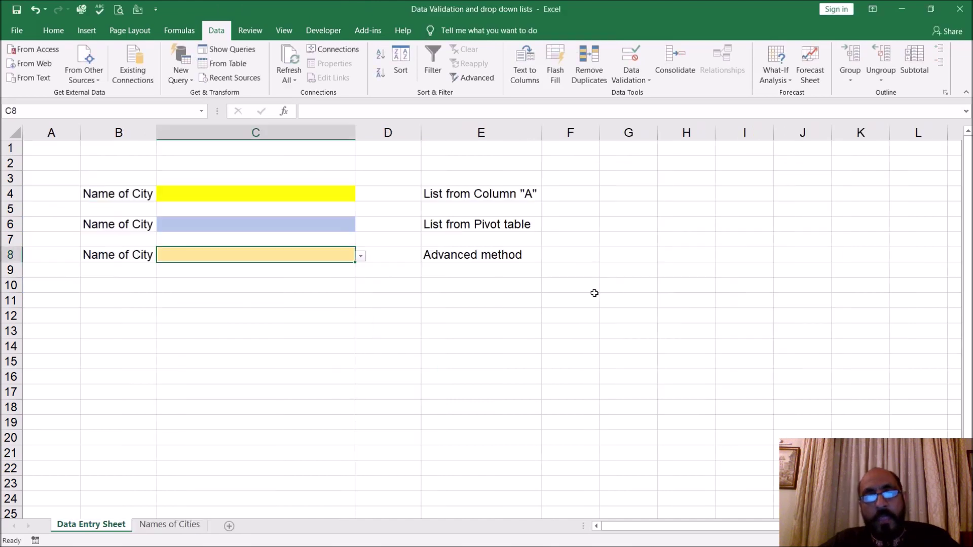
# Compare the entries offered by the city drop-down lists in C8 and C6, including the start and end of each list
pyautogui.click(361, 257)
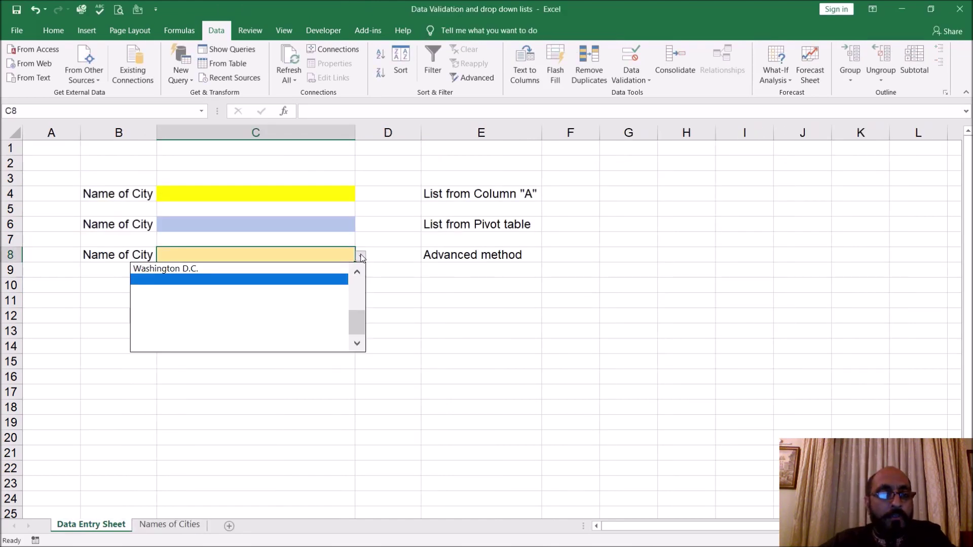
pyautogui.moveTo(358, 321)
pyautogui.mouseDown()
pyautogui.moveTo(357, 282)
pyautogui.moveTo(361, 319)
pyautogui.moveTo(367, 294)
pyautogui.moveTo(364, 341)
pyautogui.moveTo(364, 325)
pyautogui.mouseUp()
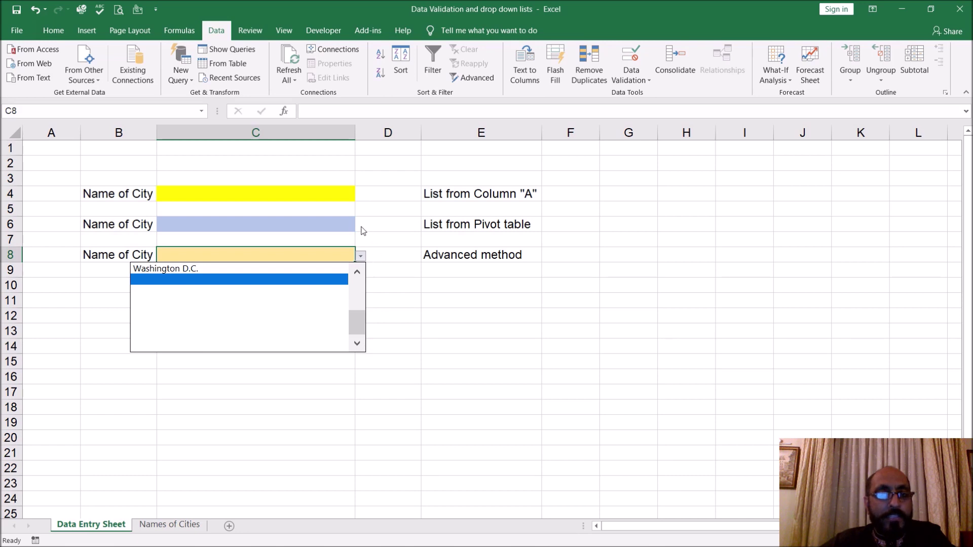
pyautogui.click(362, 231)
pyautogui.click(348, 224)
pyautogui.click(360, 225)
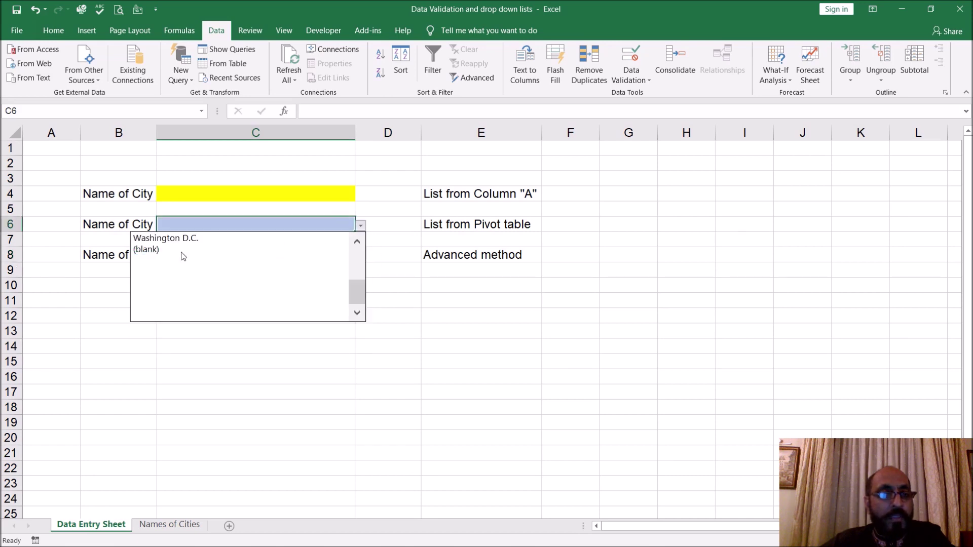
pyautogui.click(487, 326)
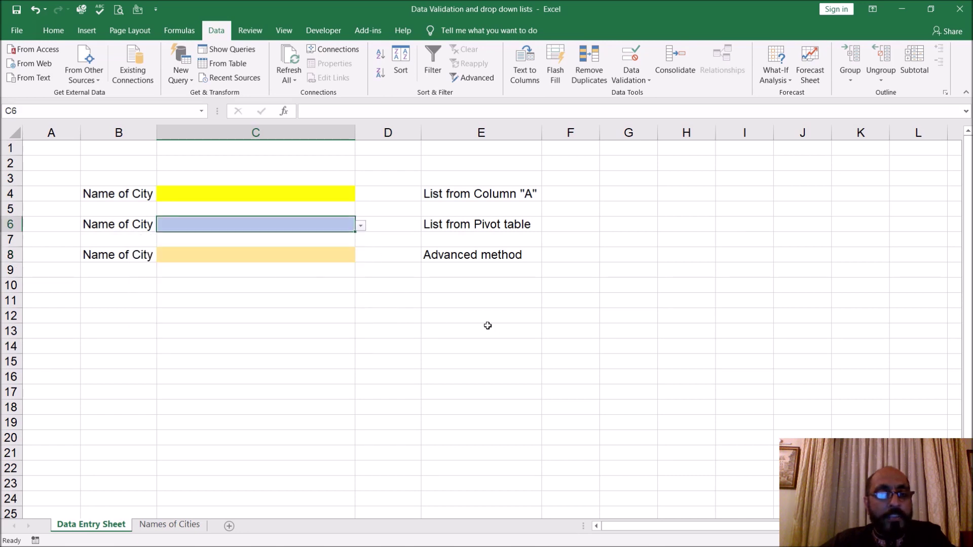
pyautogui.click(347, 256)
pyautogui.click(360, 256)
pyautogui.moveTo(356, 321); pyautogui.dragTo(363, 287)
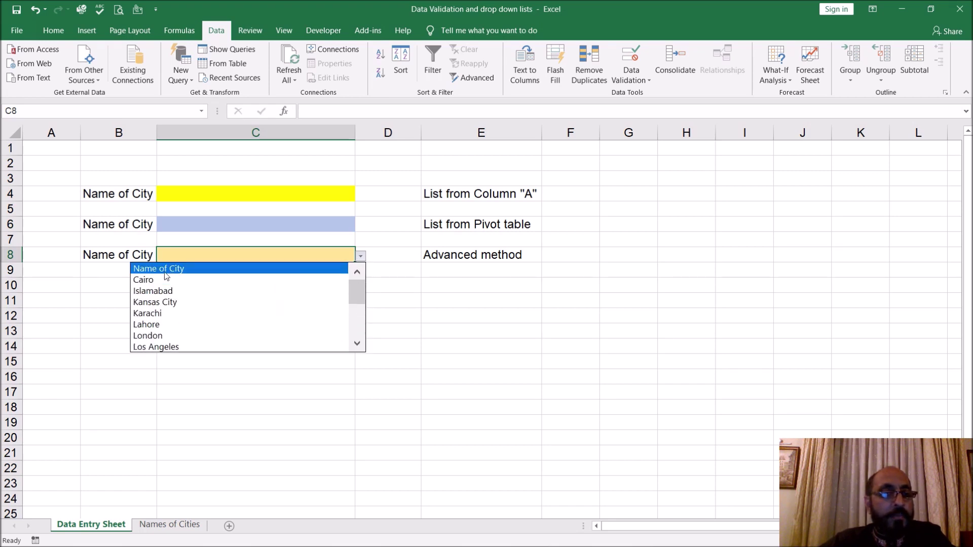
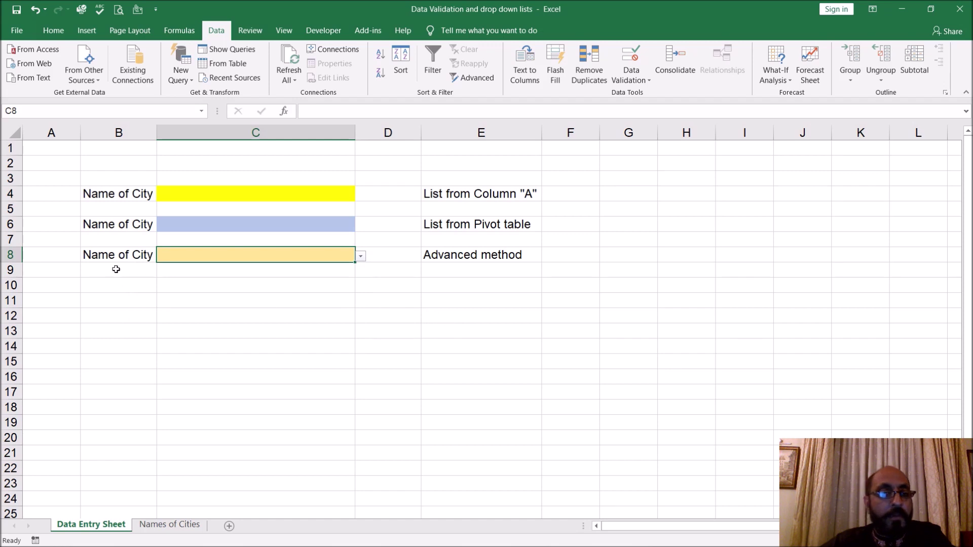
# Copy the Name of City label from B8 to B10 and move the Advanced method label from E8 to E10
pyautogui.click(118, 255)
pyautogui.hotkey('ctrl', 'c')
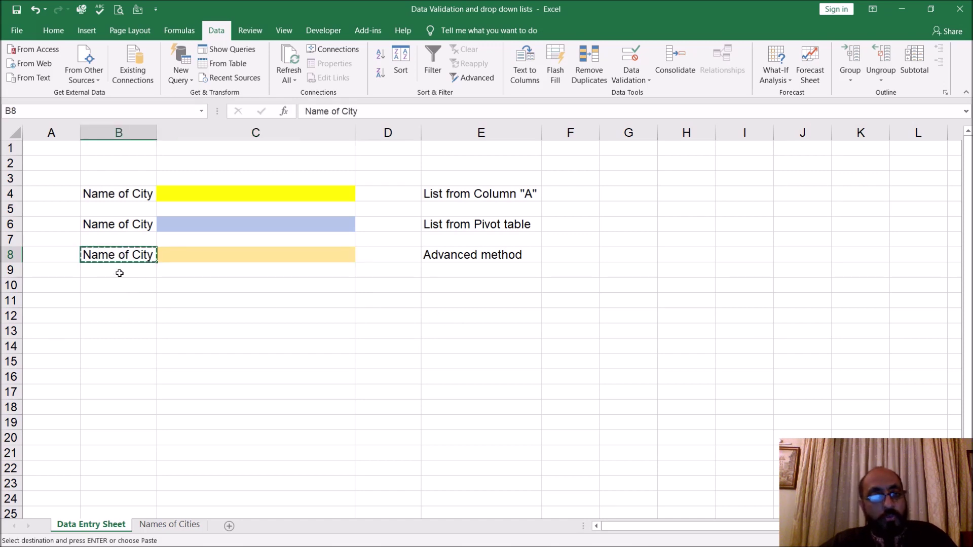
pyautogui.click(118, 284)
pyautogui.press('Return')
pyautogui.click(461, 254)
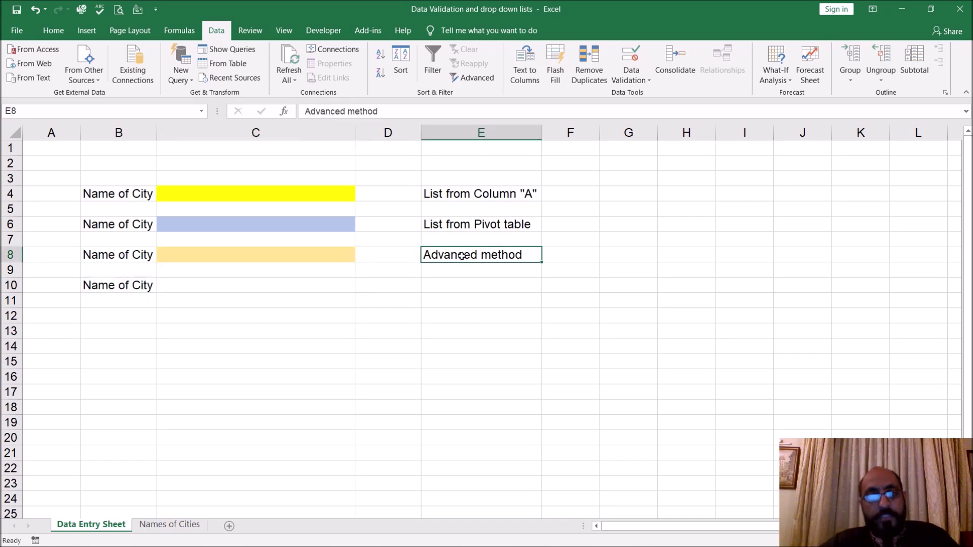
pyautogui.moveTo(461, 262); pyautogui.dragTo(461, 287)
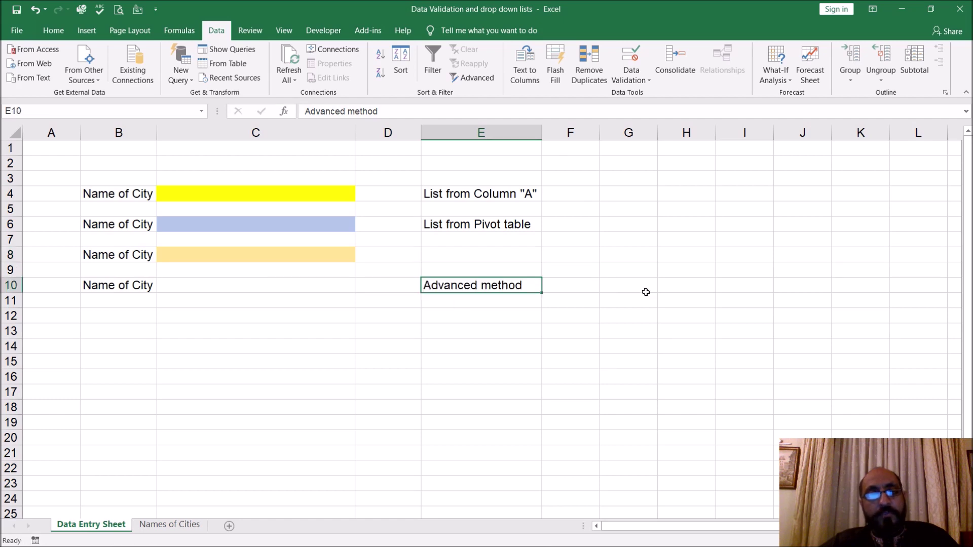
pyautogui.click(643, 289)
# Fill cell C10 on the Data Entry Sheet with light green
pyautogui.click(185, 285)
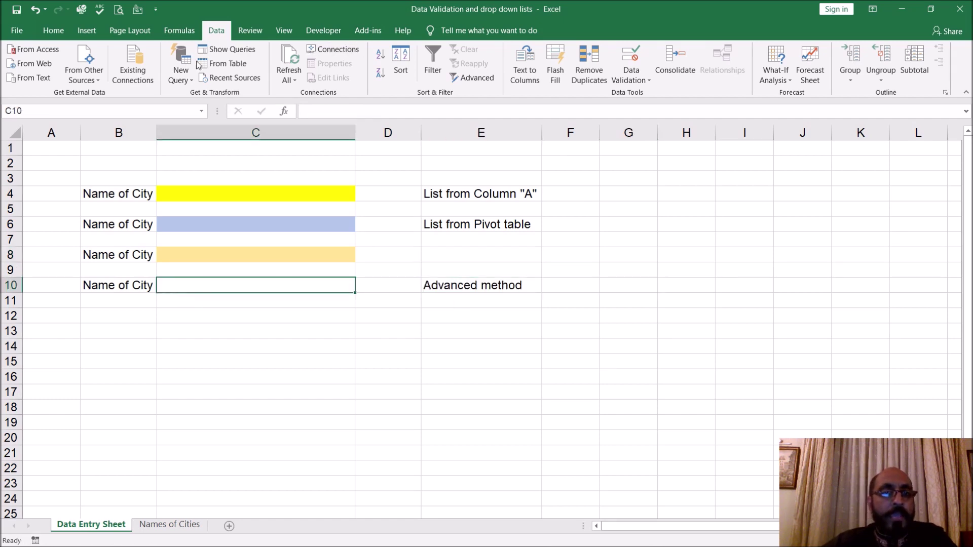
pyautogui.click(53, 30)
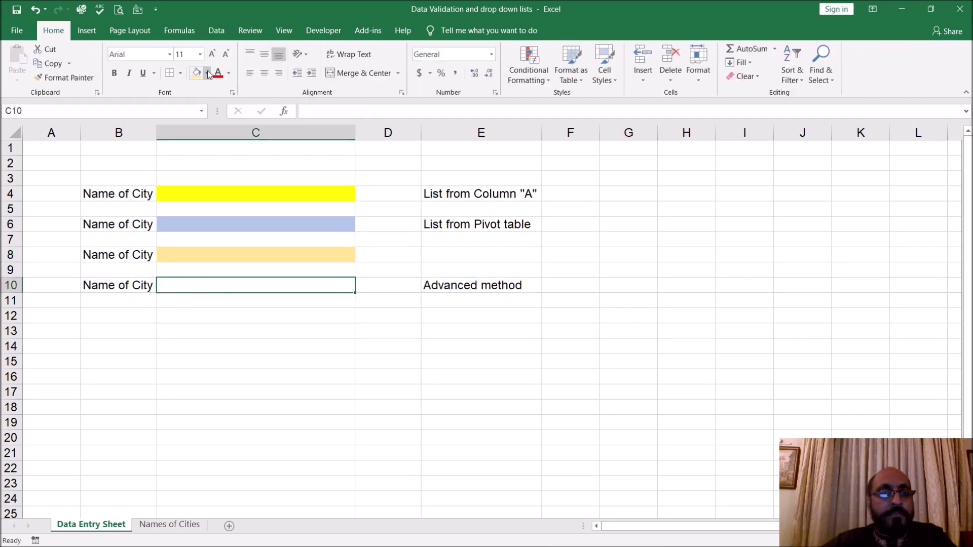
pyautogui.click(207, 73)
pyautogui.click(245, 140)
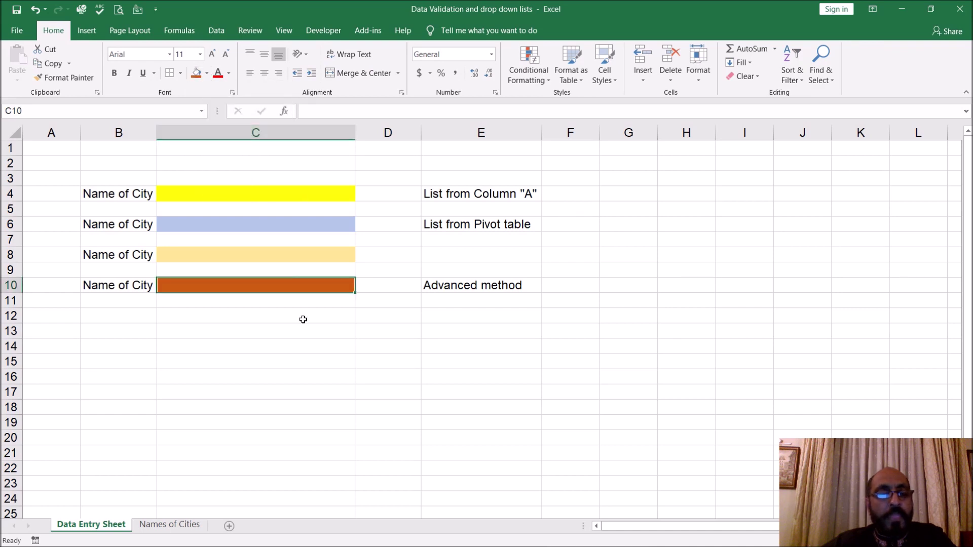
pyautogui.click(206, 74)
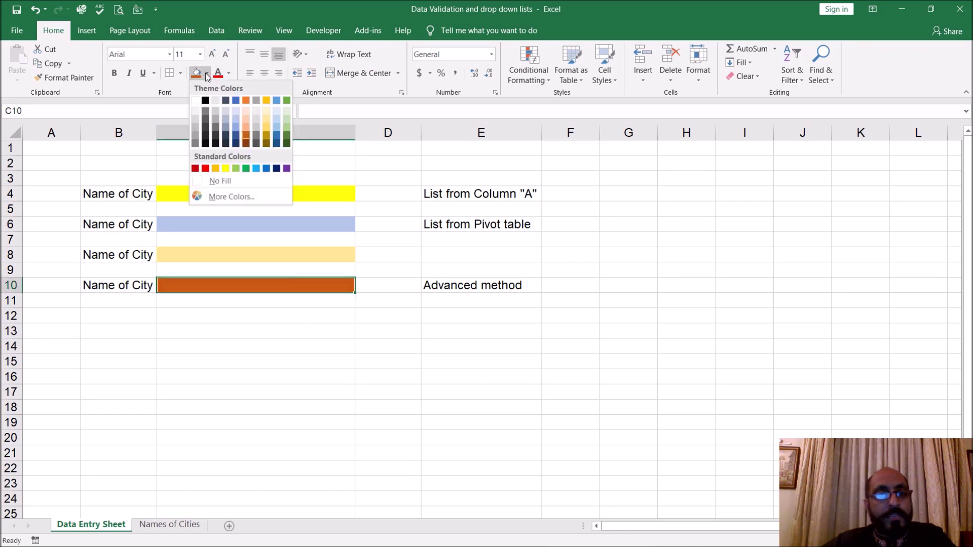
pyautogui.click(287, 124)
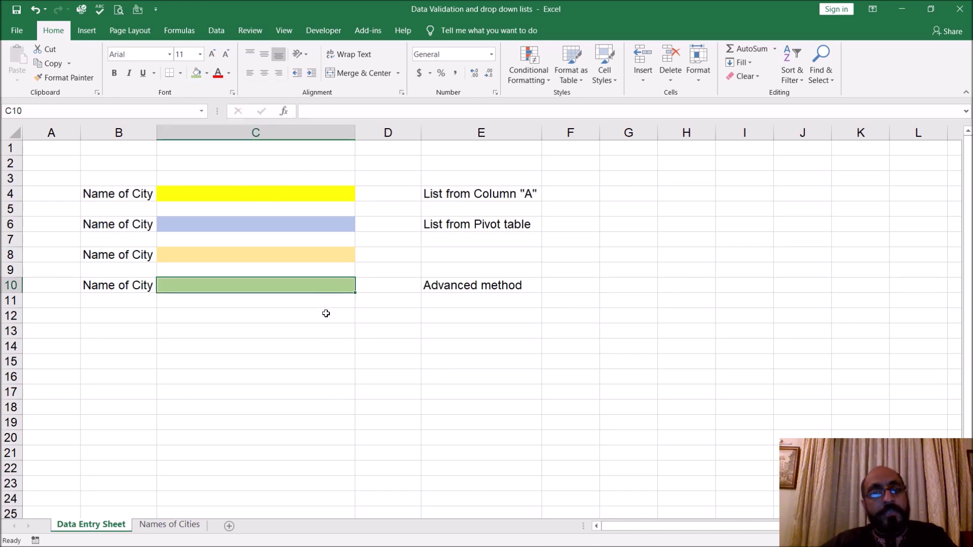
# Enter the label OFFSET in cell H3 of the Names of Cities sheet
pyautogui.click(170, 524)
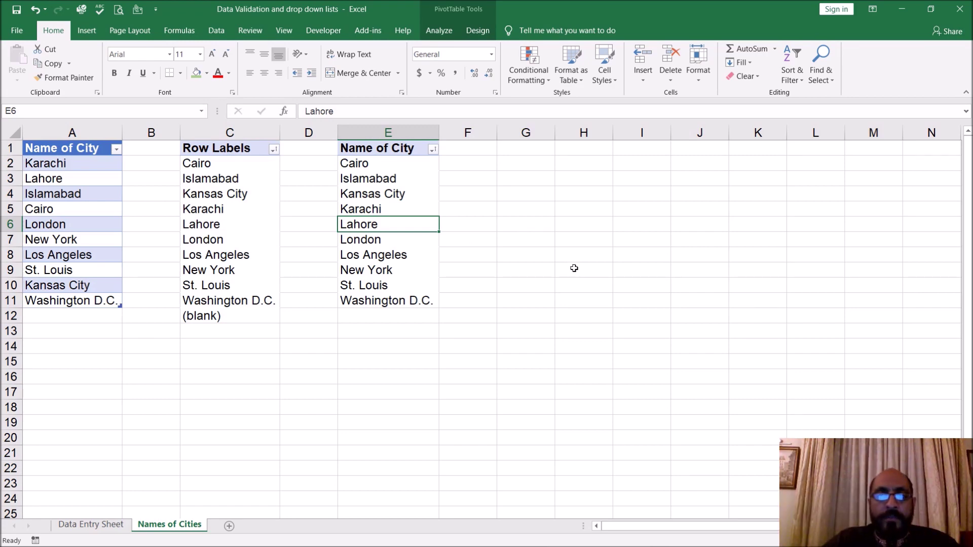
pyautogui.click(572, 179)
pyautogui.write('OFFSET')
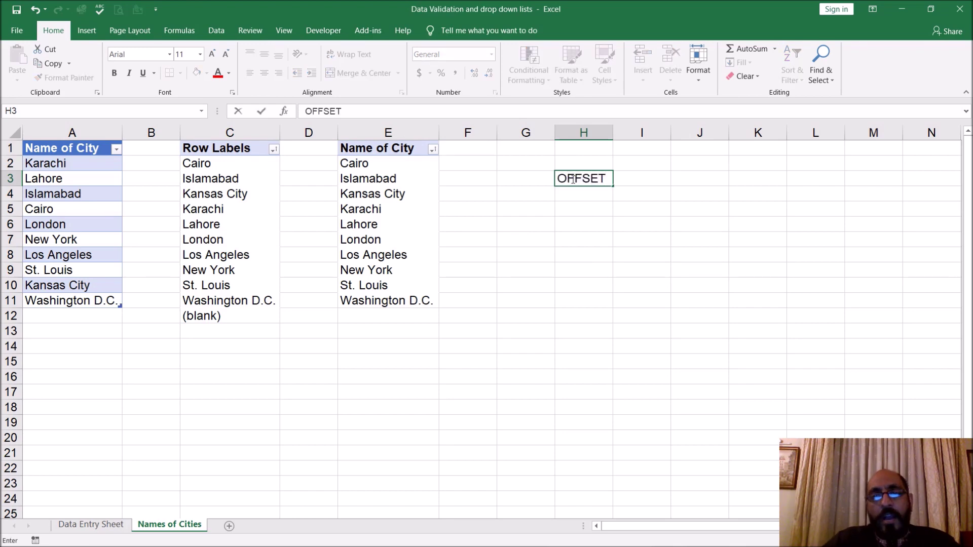
pyautogui.click(582, 204)
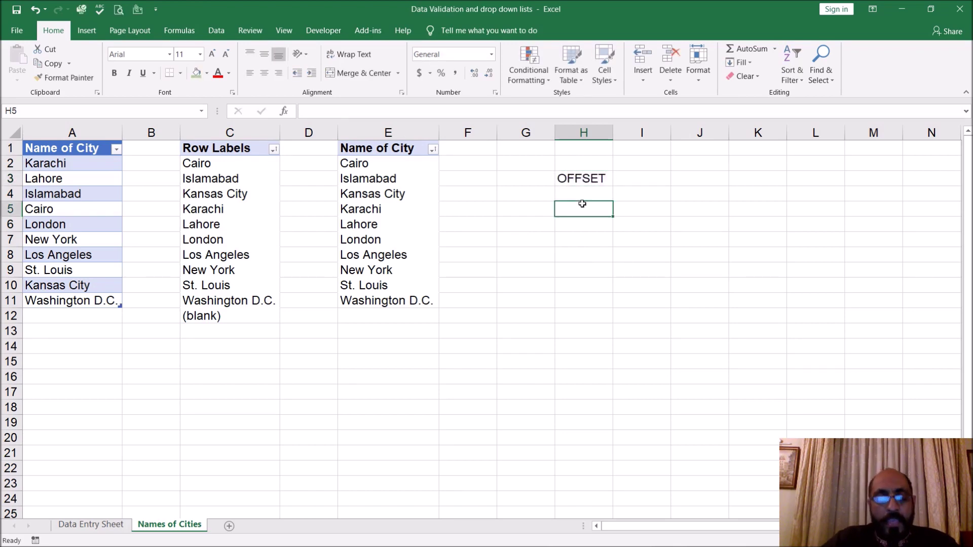
# Examine the argument syntax of the OFFSET function in cell H5 and discard the trial formula
pyautogui.write('=')
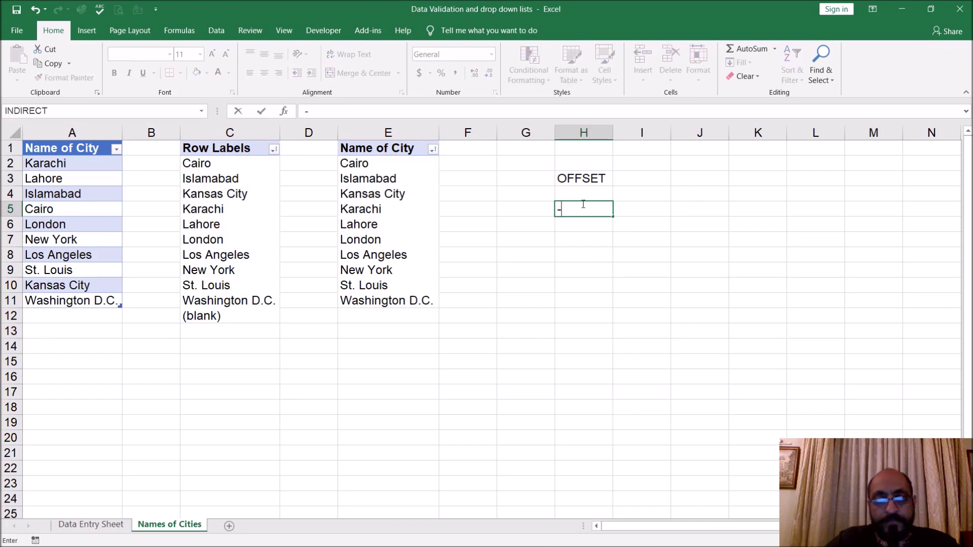
pyautogui.press('BackSpace')
pyautogui.write('-offset')
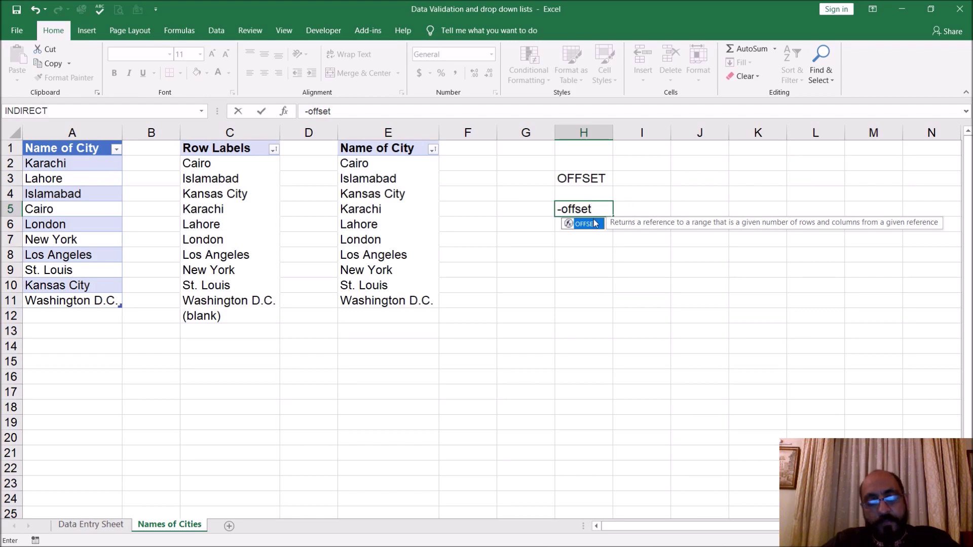
pyautogui.press('Escape')
pyautogui.press('Escape')
pyautogui.write('=offset')
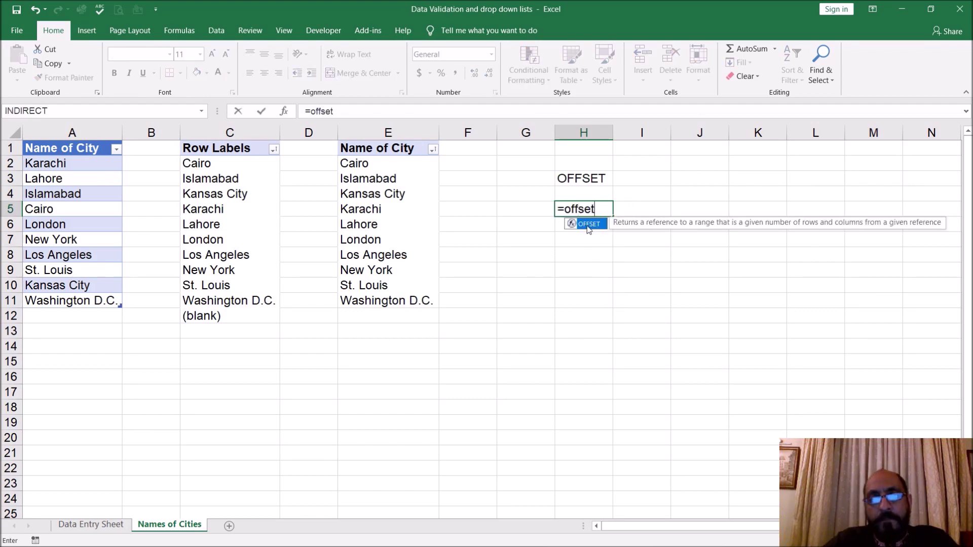
pyautogui.doubleClick(596, 223)
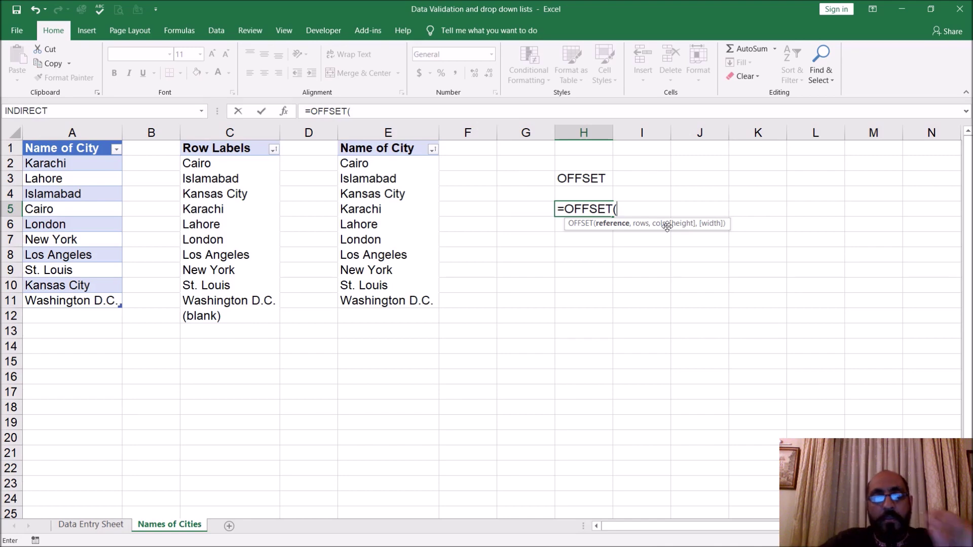
pyautogui.press('Escape')
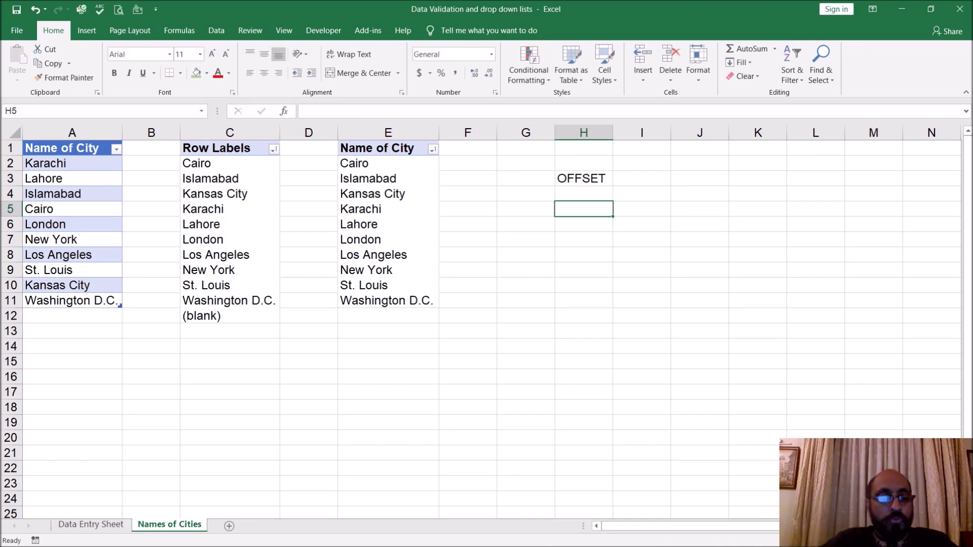
# Set data validation for C10 on the Data Entry Sheet to List, starting its source with =offset( and a reference to the Names of Cities sheet
pyautogui.click(91, 525)
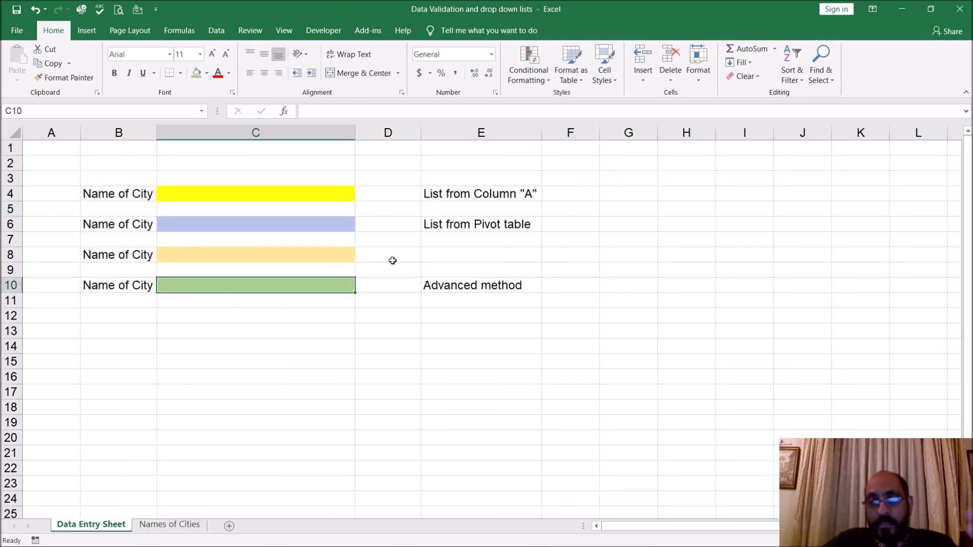
pyautogui.click(216, 31)
pyautogui.click(636, 82)
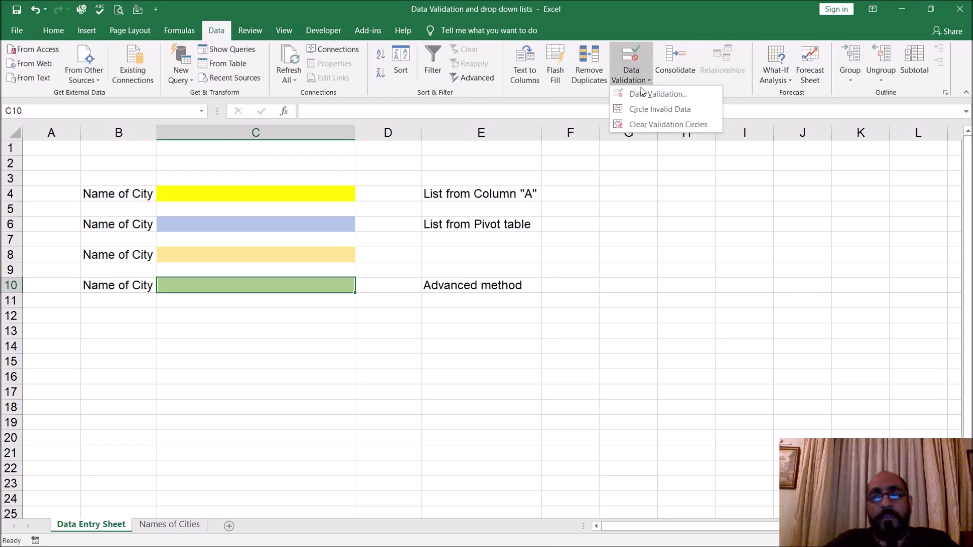
pyautogui.click(643, 93)
pyautogui.click(590, 243)
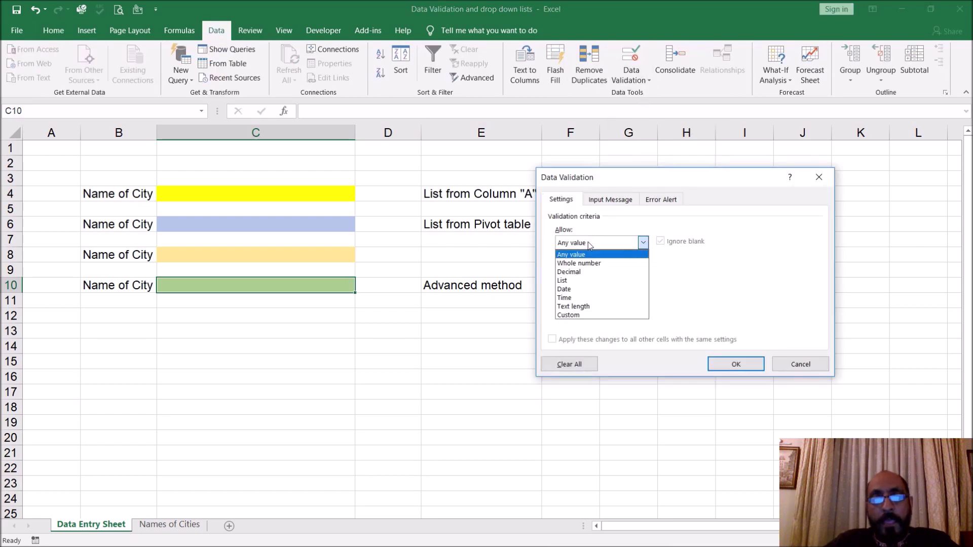
pyautogui.click(582, 282)
pyautogui.click(582, 297)
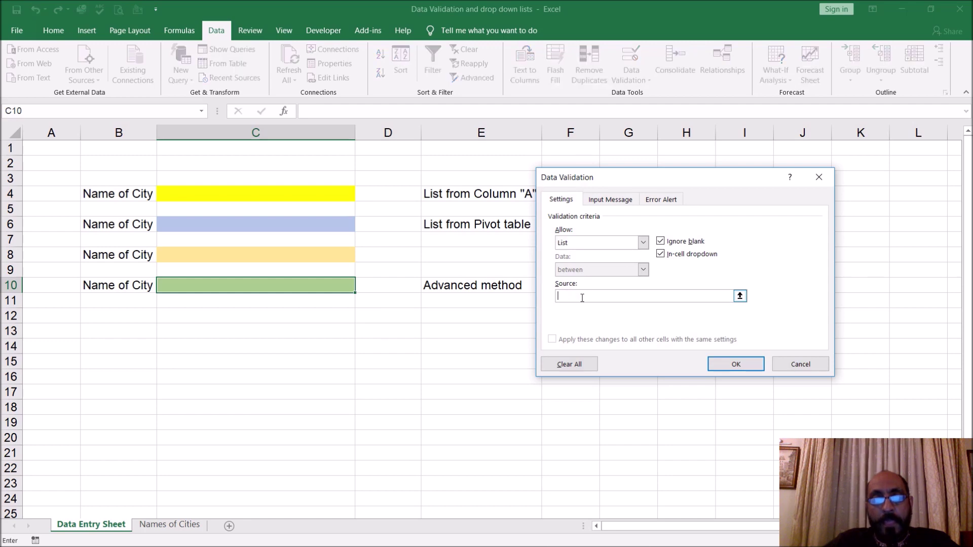
pyautogui.write('=offs')
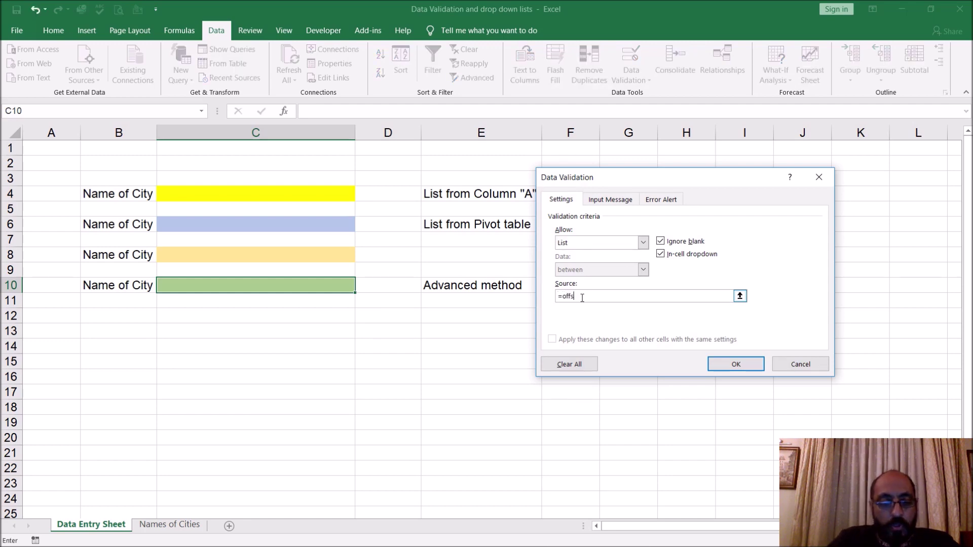
pyautogui.write('et(')
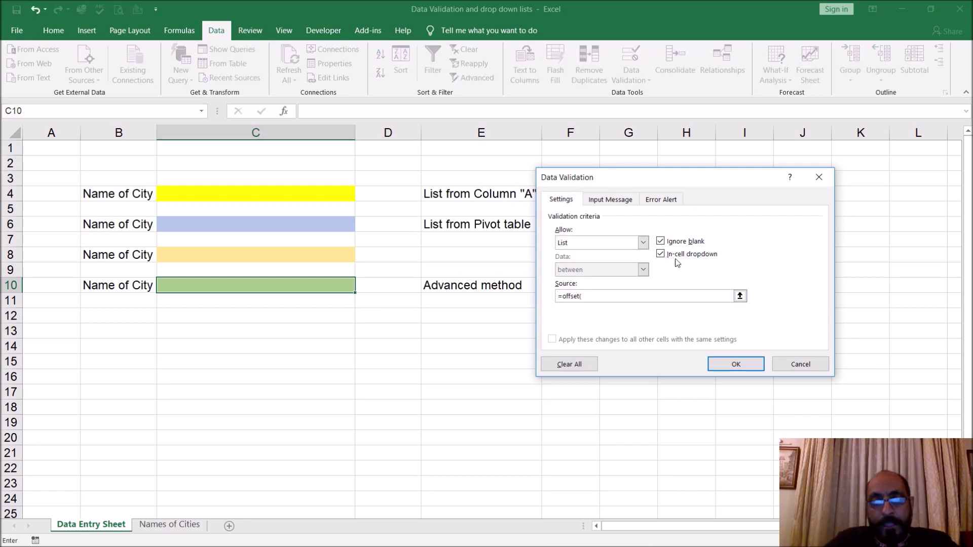
pyautogui.click(192, 525)
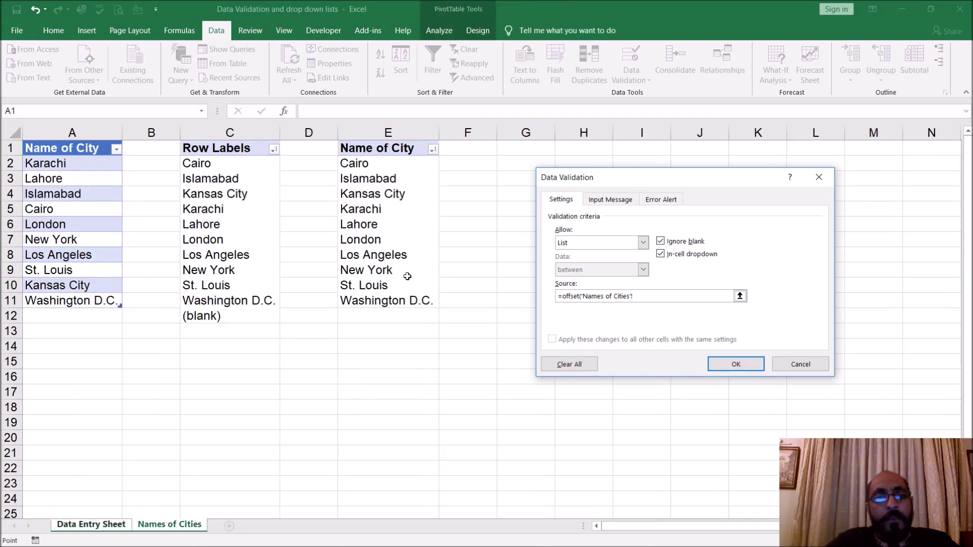
pyautogui.click(411, 131)
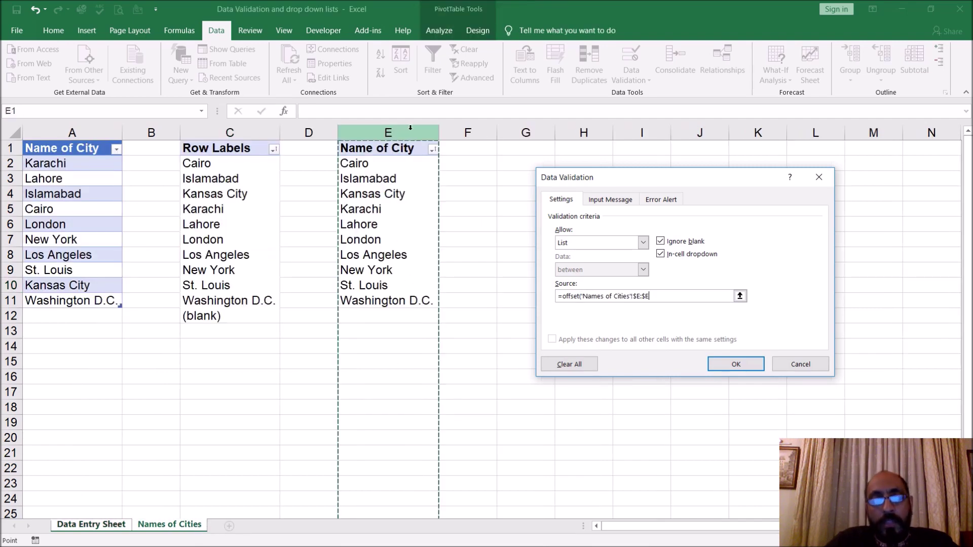
pyautogui.write(',')
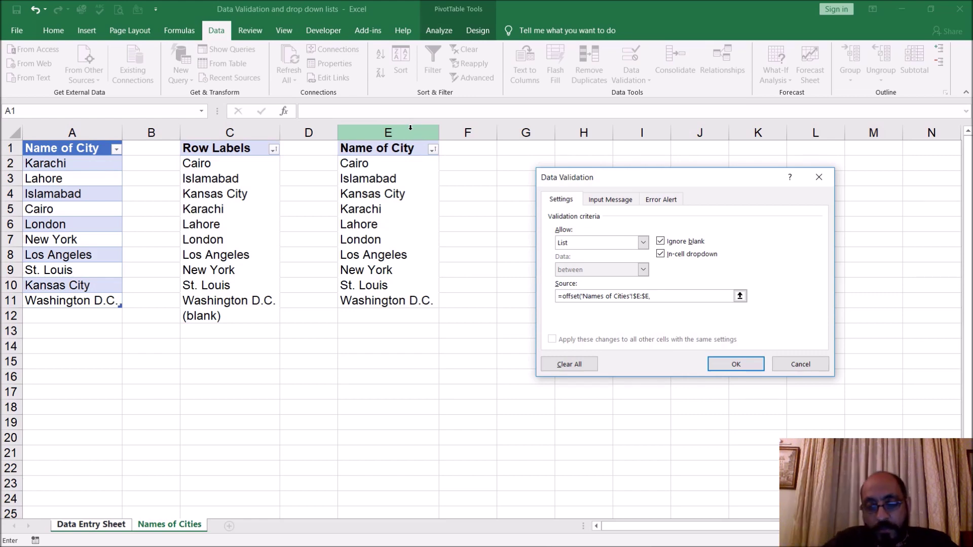
pyautogui.press('BackSpace')
pyautogui.press('BackSpace')
pyautogui.press('BackSpace')
pyautogui.press('BackSpace')
pyautogui.press('BackSpace')
pyautogui.press('BackSpace')
pyautogui.press('BackSpace')
pyautogui.press('BackSpace')
pyautogui.press('BackSpace')
pyautogui.press('BackSpace')
pyautogui.press('BackSpace')
pyautogui.press('BackSpace')
pyautogui.press('BackSpace')
pyautogui.press('BackSpace')
pyautogui.press('BackSpace')
pyautogui.press('BackSpace')
pyautogui.press('BackSpace')
pyautogui.press('BackSpace')
pyautogui.press('BackSpace')
pyautogui.press('BackSpace')
pyautogui.press('BackSpace')
pyautogui.press('BackSpace')
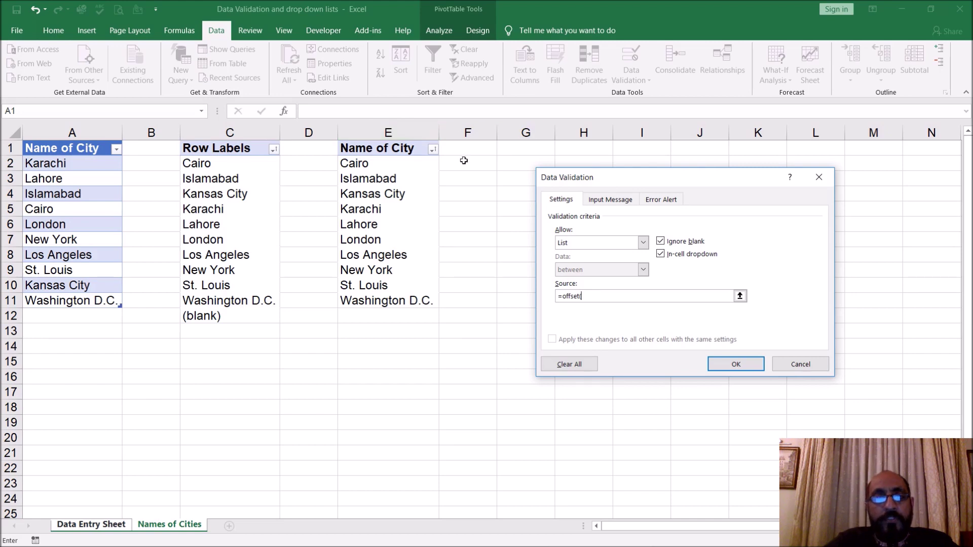
# Complete and apply the list source as =offset('Names of Cities'!$E$2,0,0,counta('Names of Cities'!$E:$E)-1,1)
pyautogui.click(394, 165)
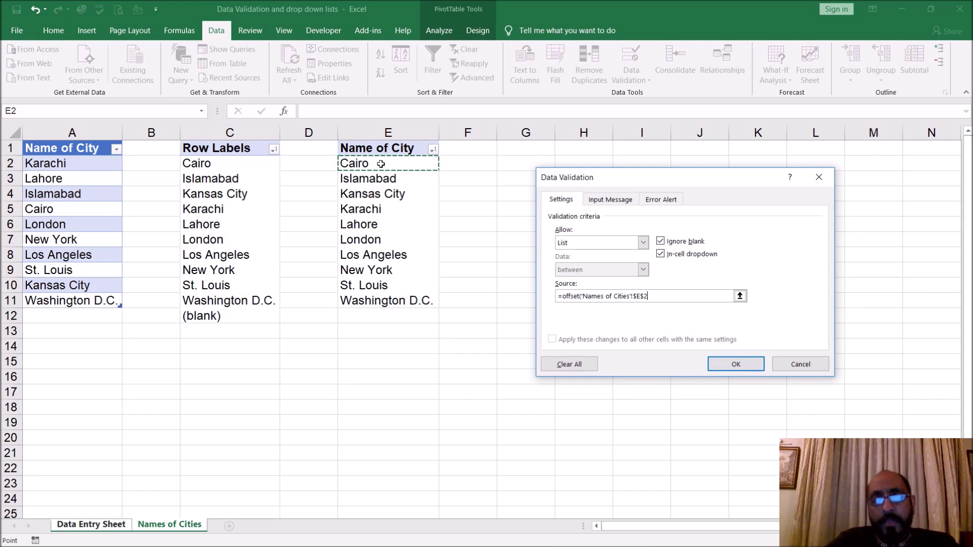
pyautogui.write(',0,0,counta(')
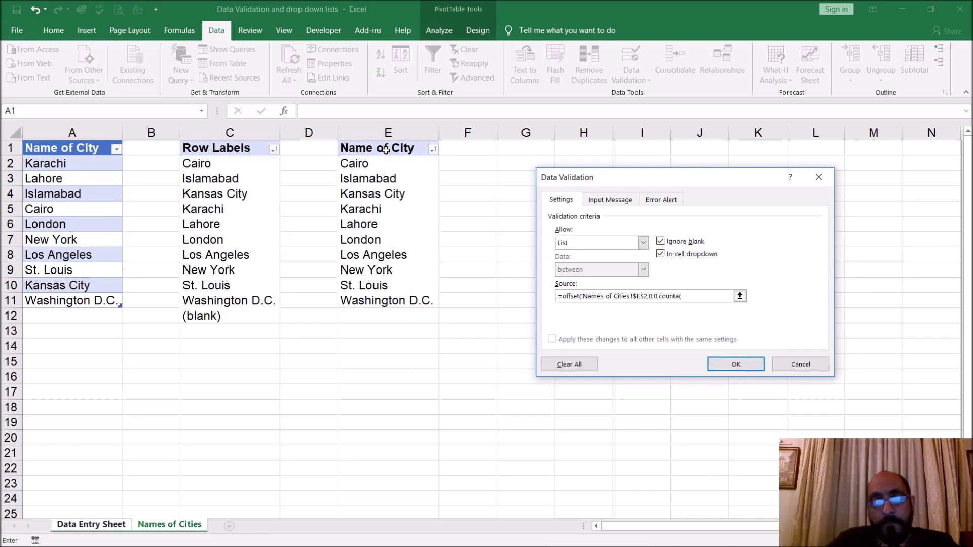
pyautogui.click(393, 131)
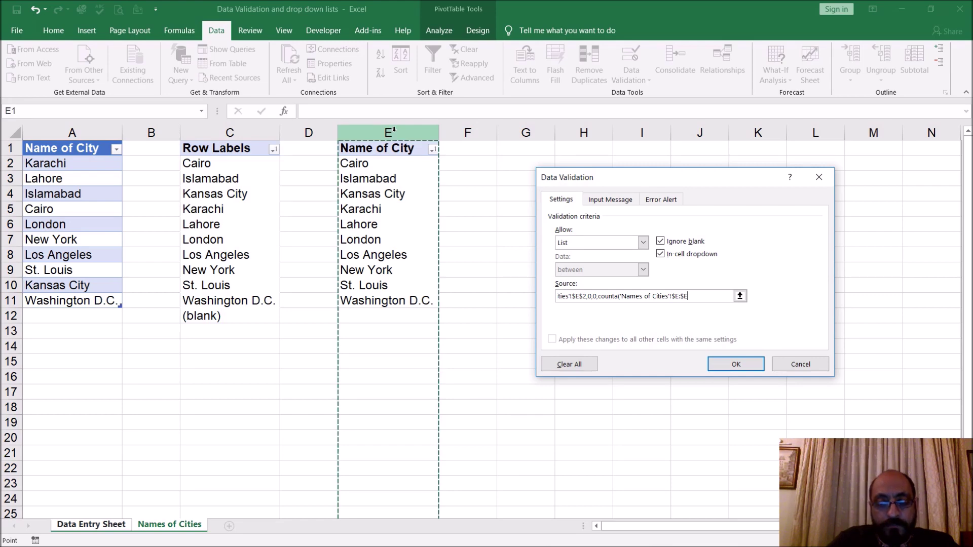
pyautogui.write(')-')
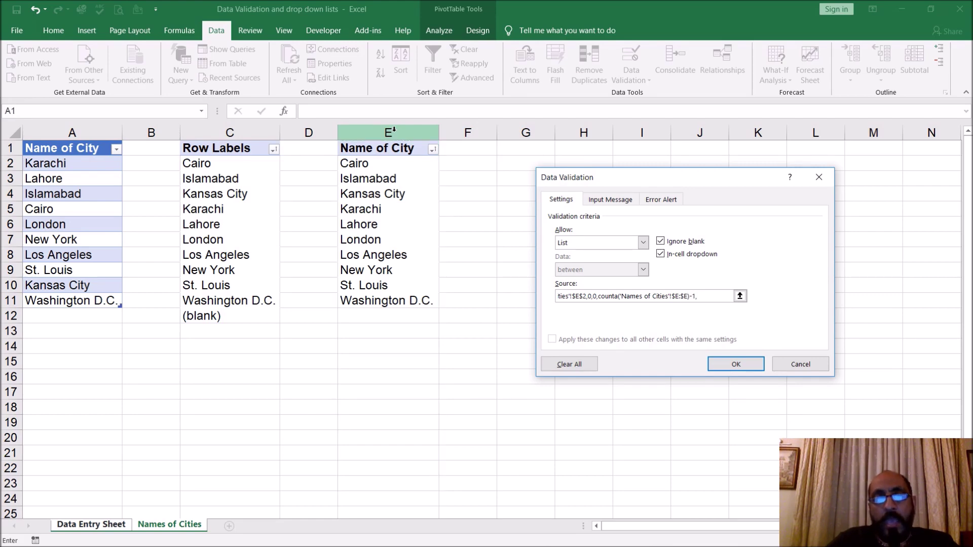
pyautogui.write('1,')
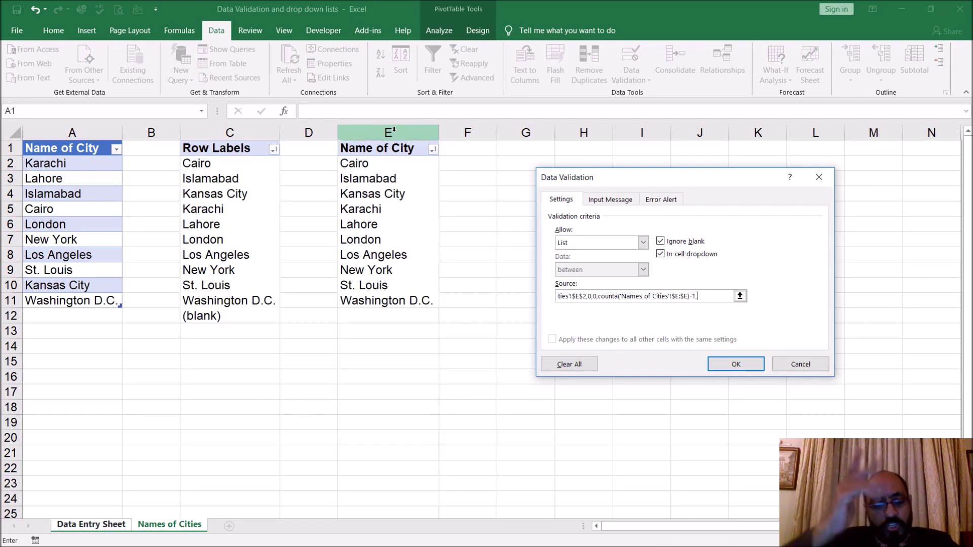
pyautogui.write('1')
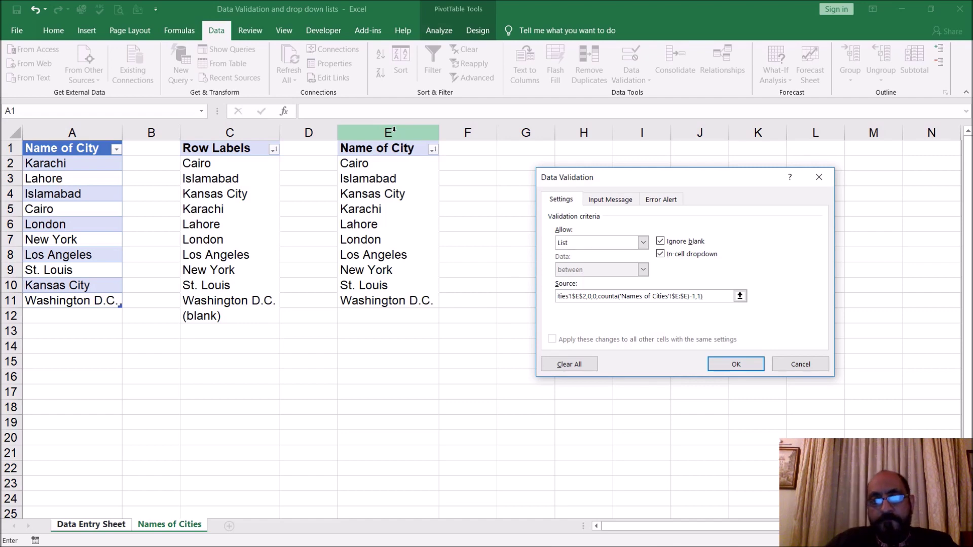
pyautogui.press('Return')
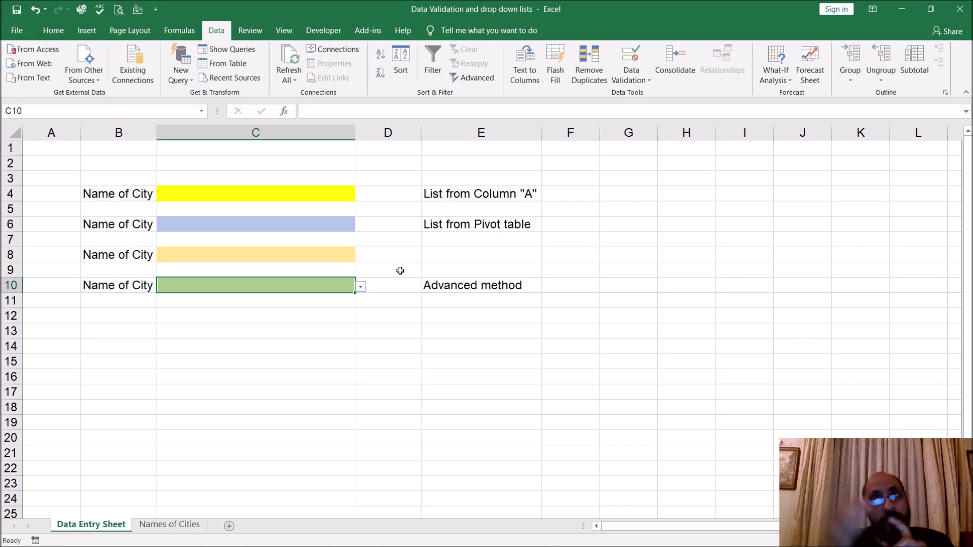
# Open the city drop-down lists in C8 and C10 and compare the entries they offer
pyautogui.click(345, 256)
pyautogui.click(361, 256)
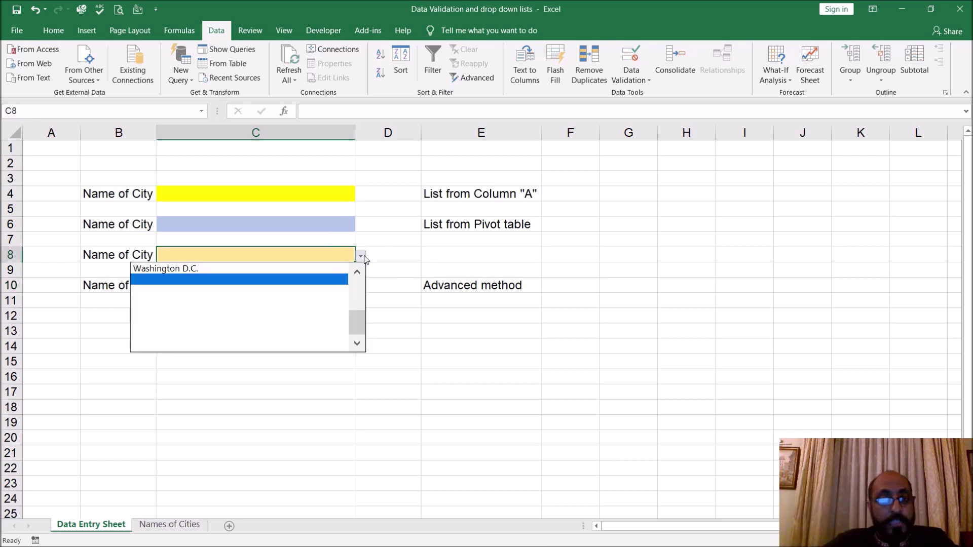
pyautogui.moveTo(361, 327); pyautogui.dragTo(367, 276)
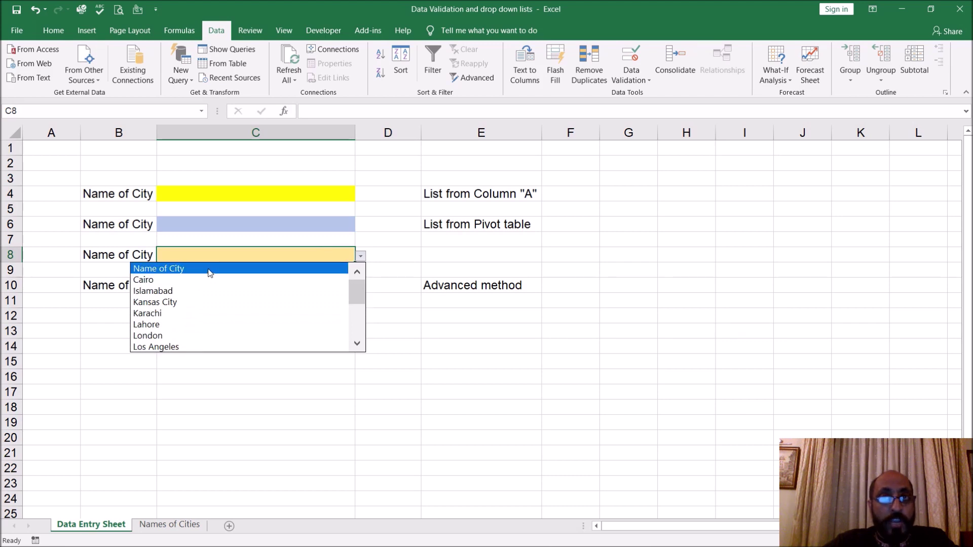
pyautogui.press('Escape')
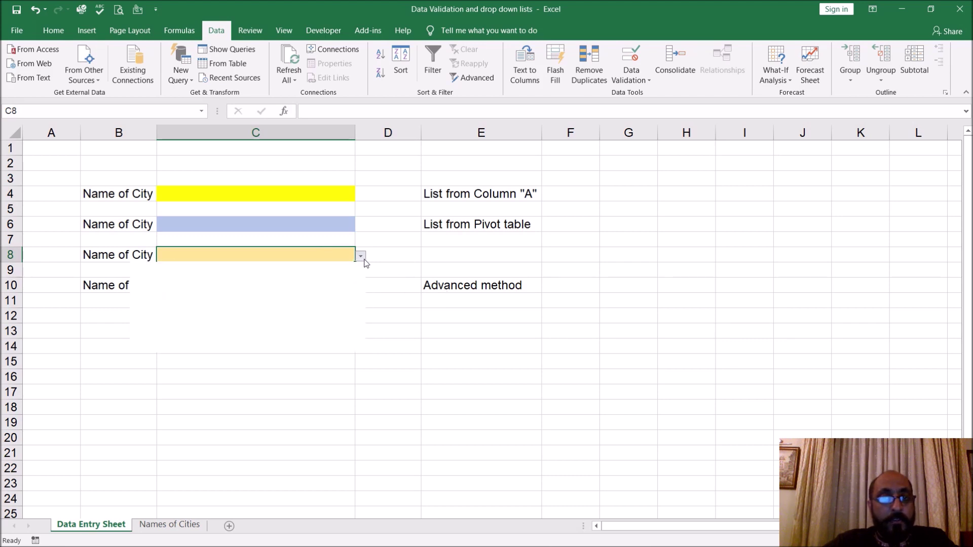
pyautogui.click(361, 257)
pyautogui.press('Escape')
pyautogui.click(334, 286)
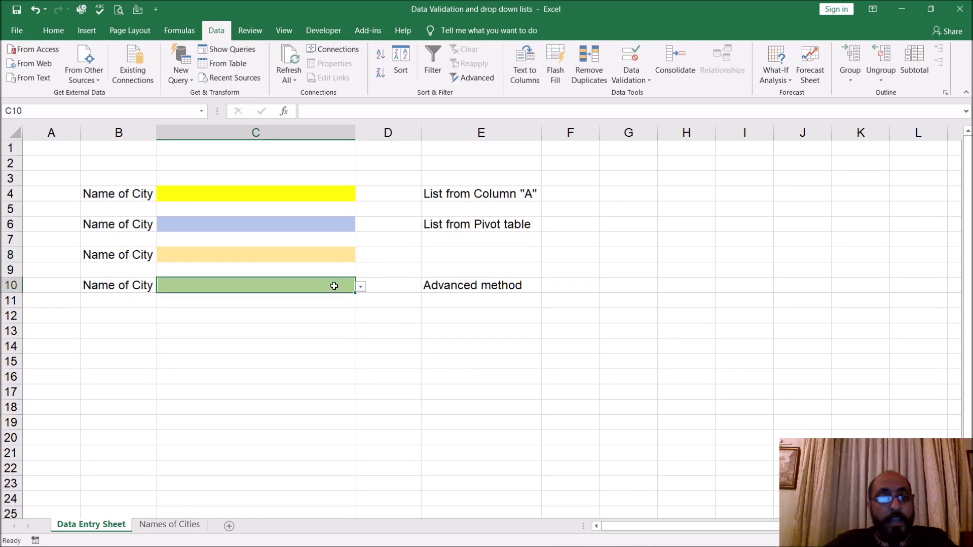
pyautogui.click(361, 288)
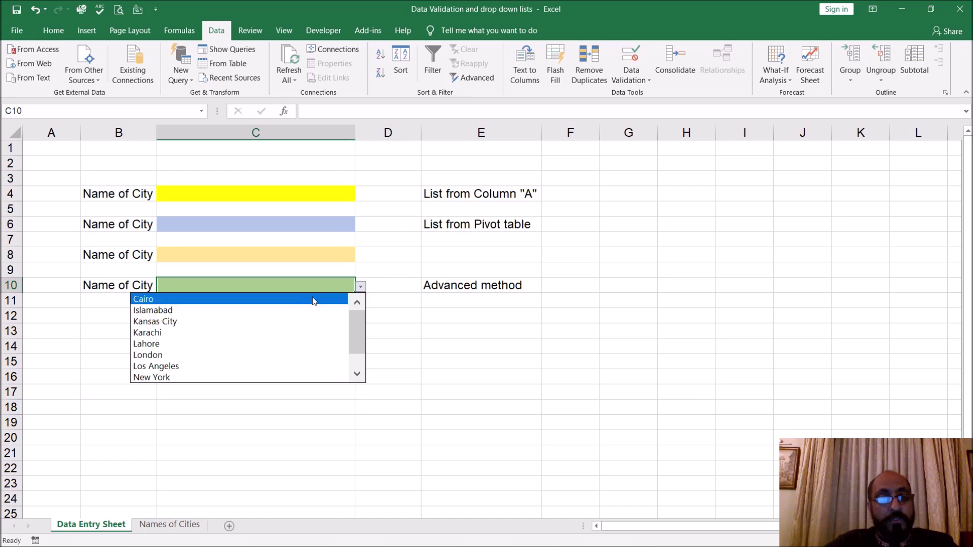
pyautogui.moveTo(351, 317)
pyautogui.mouseDown()
pyautogui.moveTo(350, 350)
pyautogui.moveTo(355, 311)
pyautogui.mouseUp()
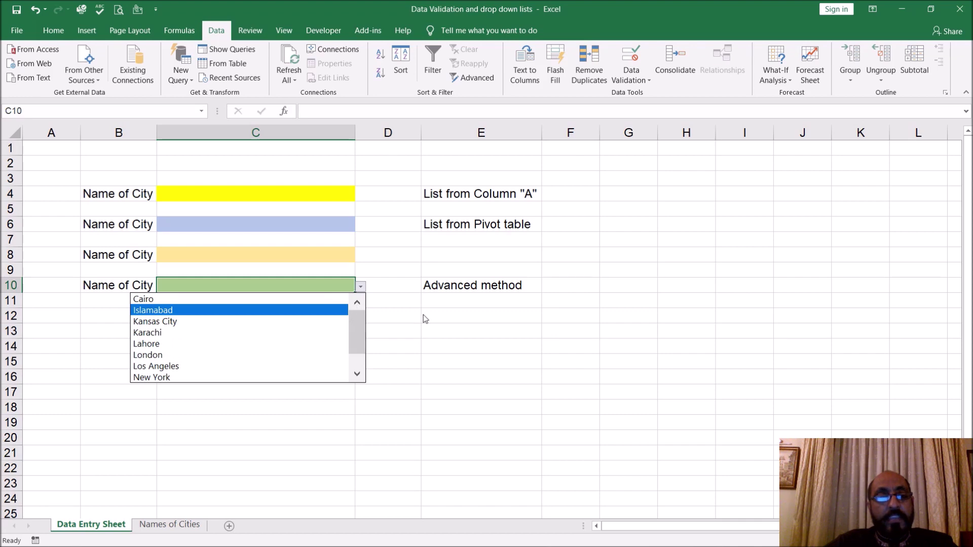
pyautogui.press('Escape')
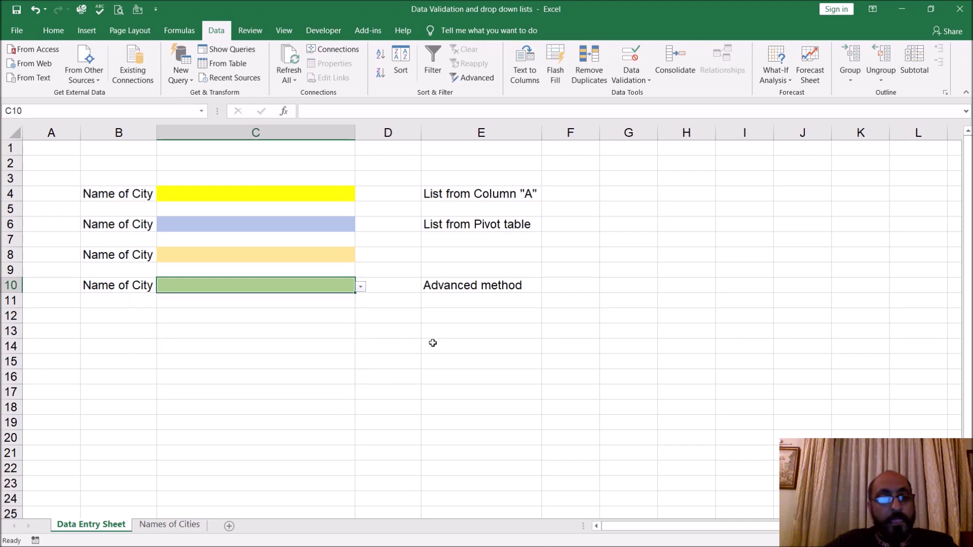
# Clear the OFFSET label from H3 on the Names of Cities sheet and save the workbook
pyautogui.click(169, 524)
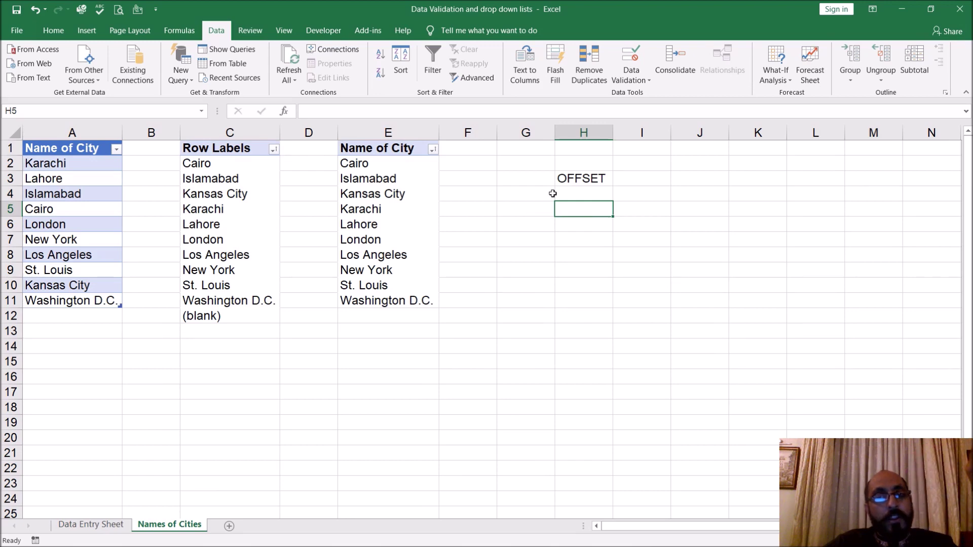
pyautogui.click(571, 181)
pyautogui.press('Delete')
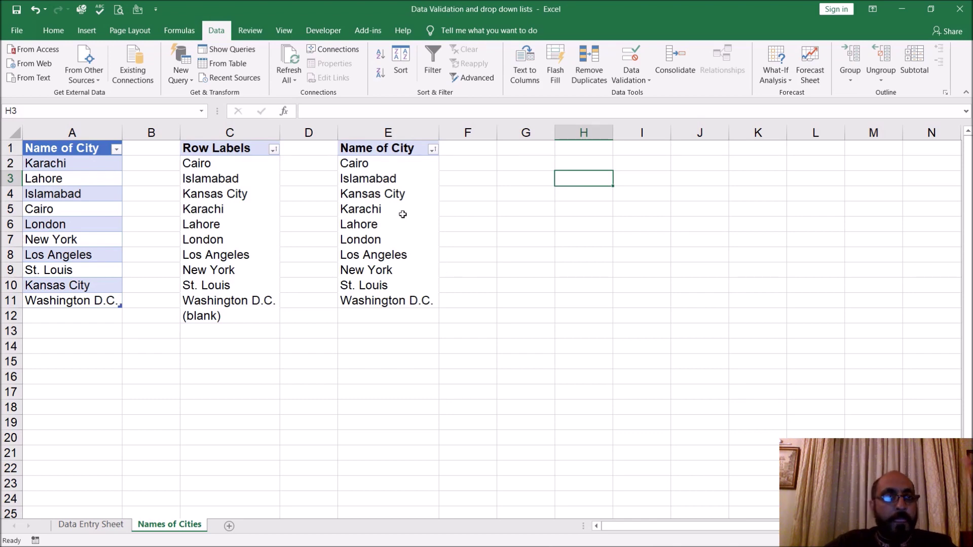
pyautogui.click(17, 10)
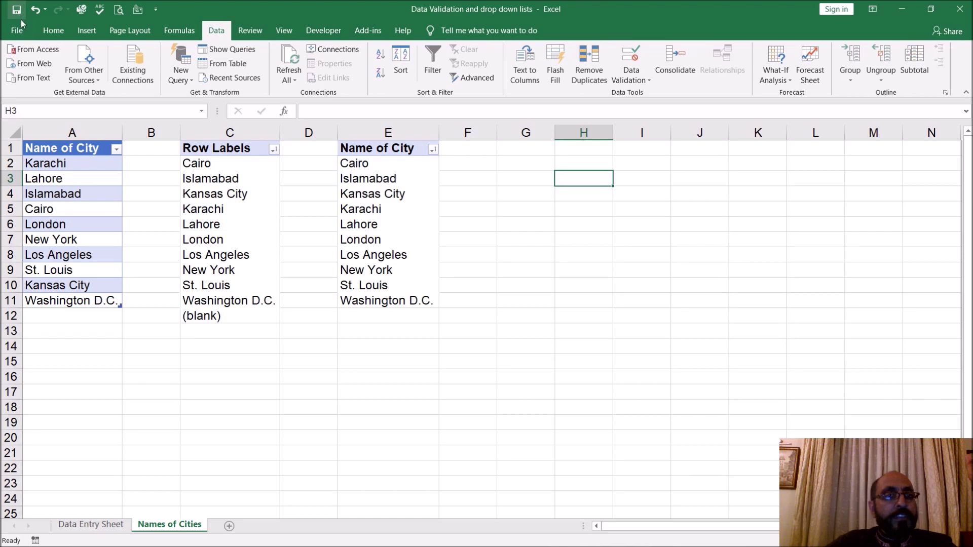
# Save a copy as an Excel Macro-Enabled Workbook in the Data Validation and drop down lists Advanced folder, keeping the same file name
pyautogui.click(19, 31)
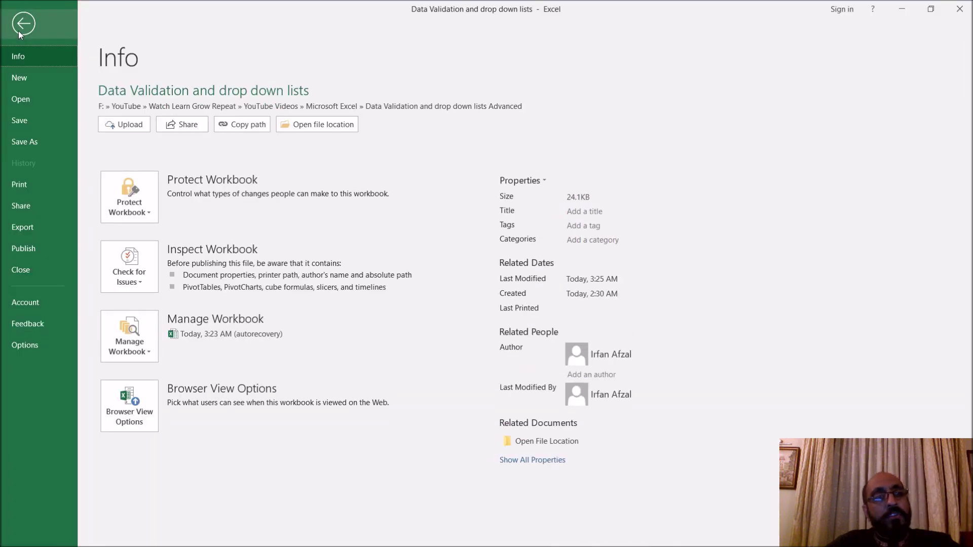
pyautogui.click(26, 142)
pyautogui.click(412, 145)
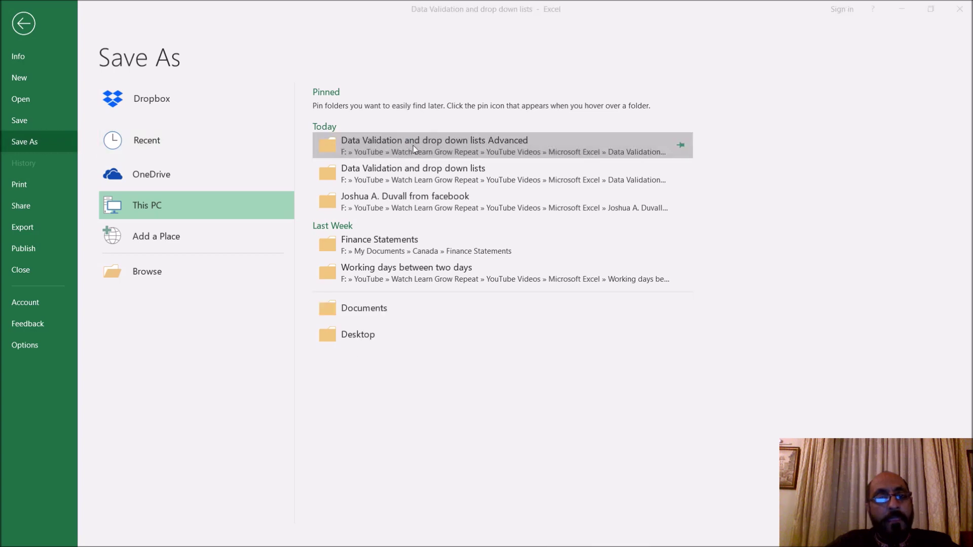
pyautogui.click(438, 304)
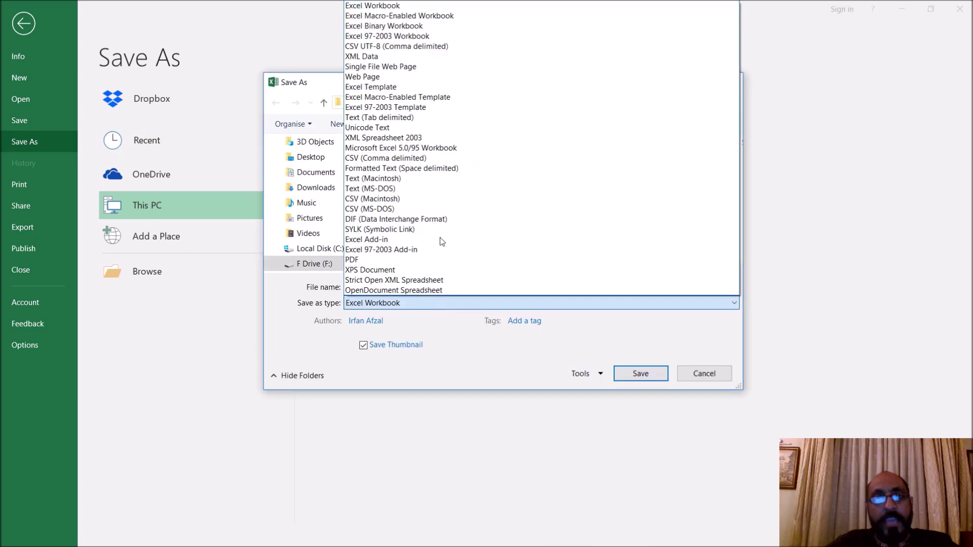
pyautogui.click(439, 17)
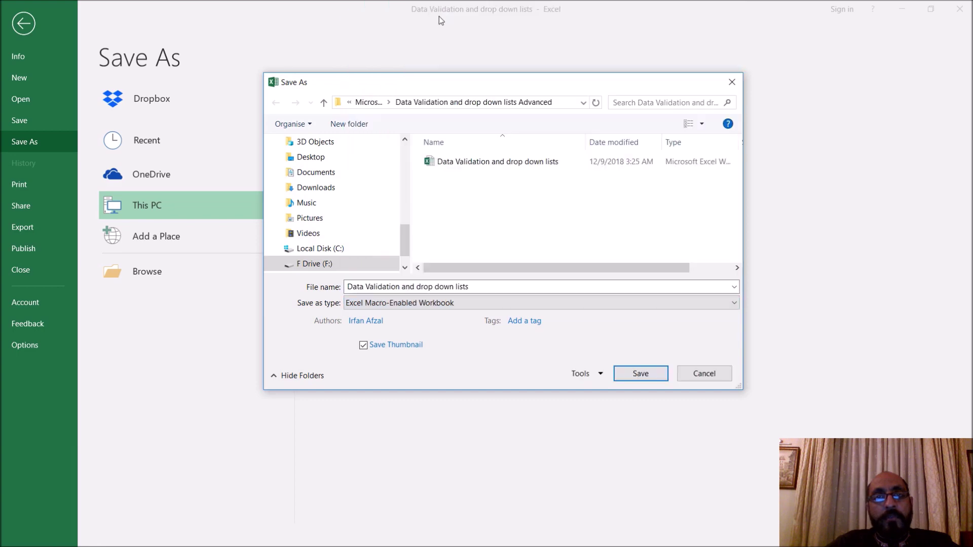
pyautogui.click(632, 373)
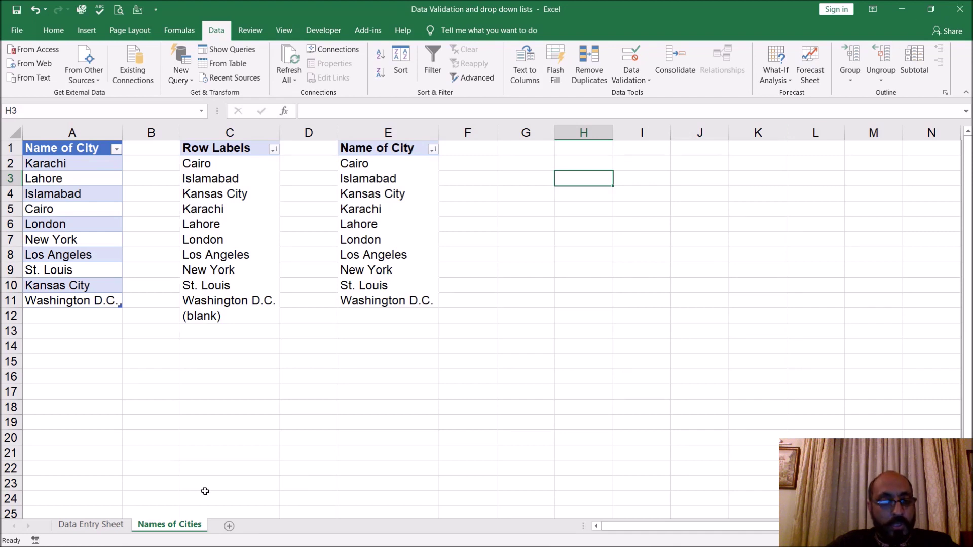
# Switch to the Data Validation and drop down lists Advanced folder in File Explorer and open the macro-enabled workbook
pyautogui.moveTo(116, 543)
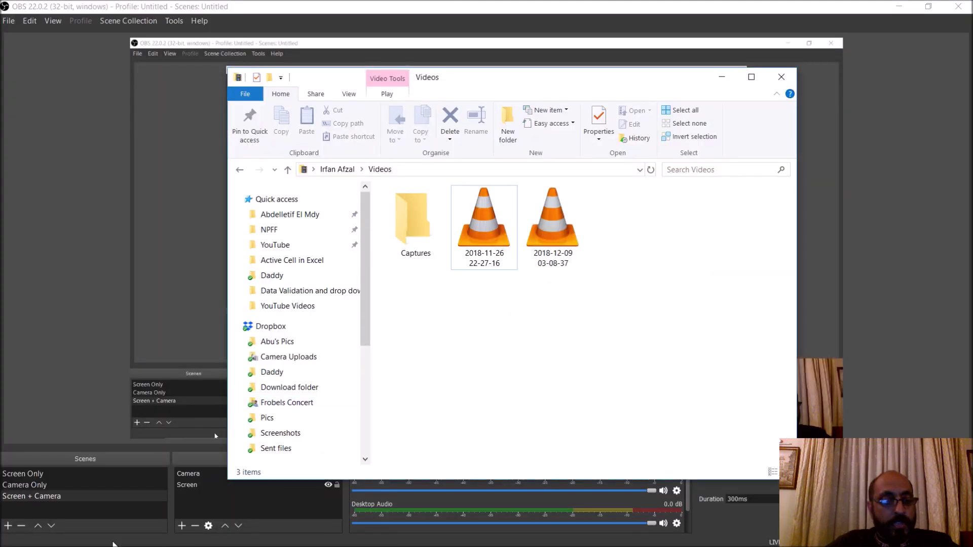
pyautogui.click(476, 538)
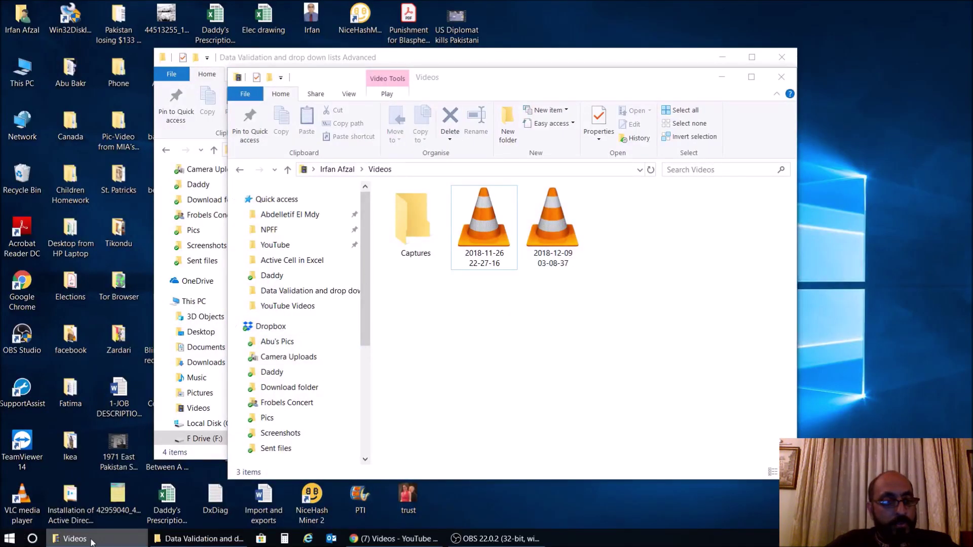
pyautogui.click(200, 539)
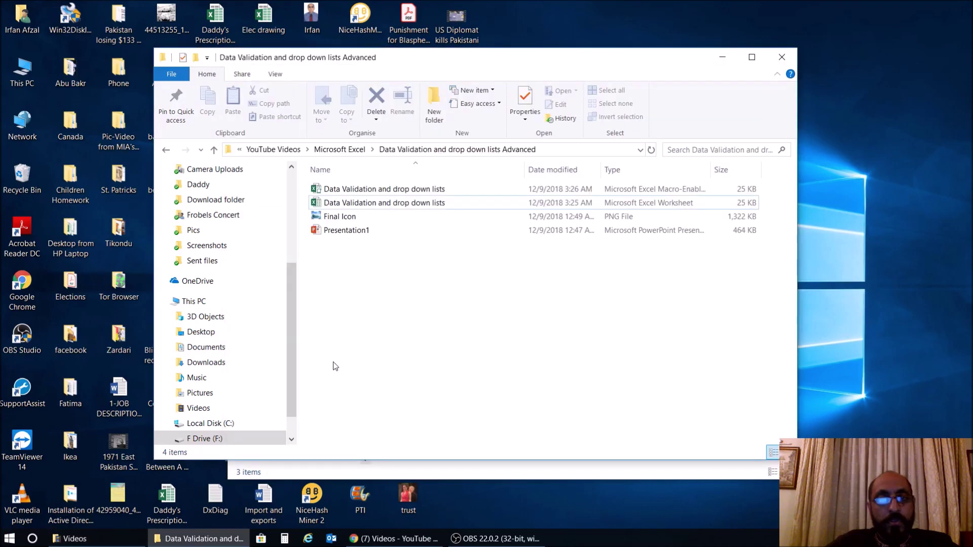
pyautogui.click(444, 190)
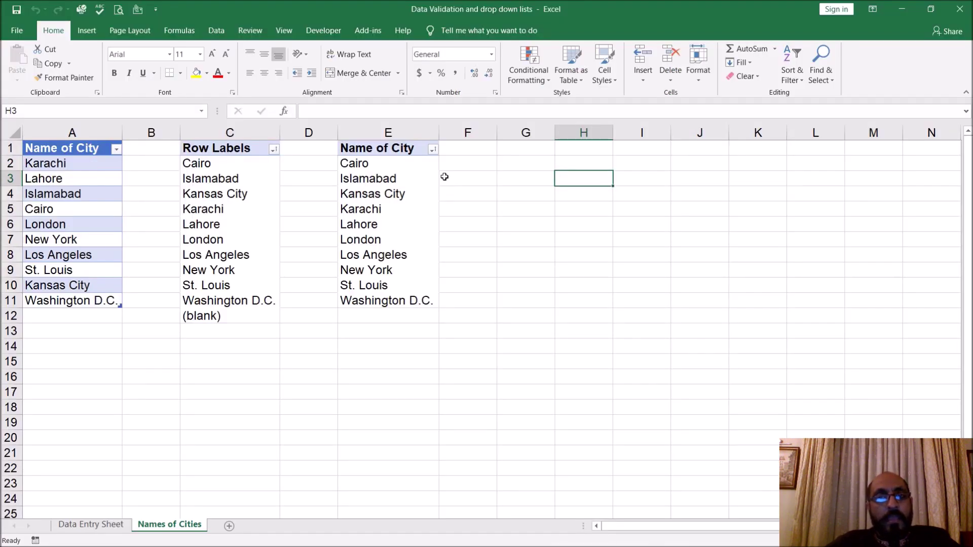
# Open the Visual Basic code module of the Names of Cities sheet and create a Worksheet_SelectionChange procedure
pyautogui.click(337, 32)
pyautogui.click(17, 64)
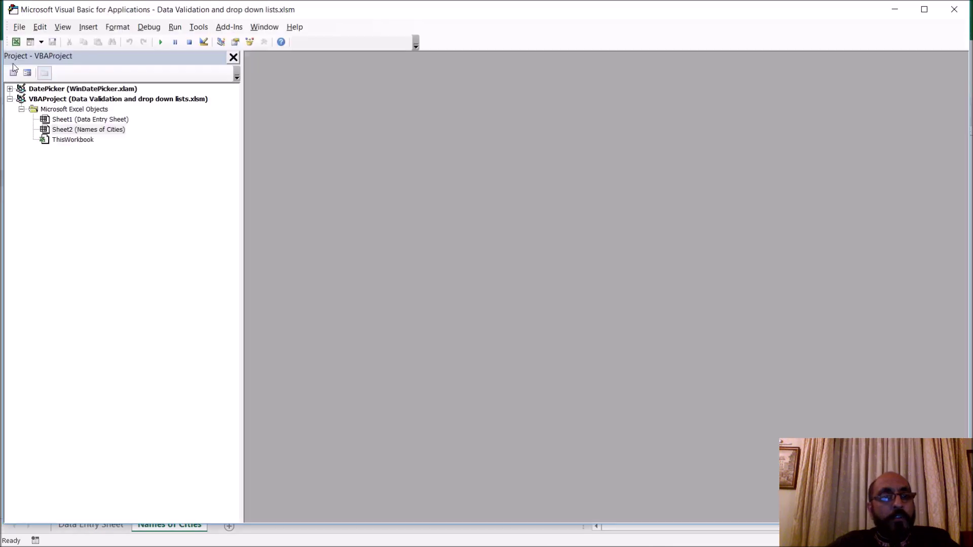
pyautogui.doubleClick(105, 129)
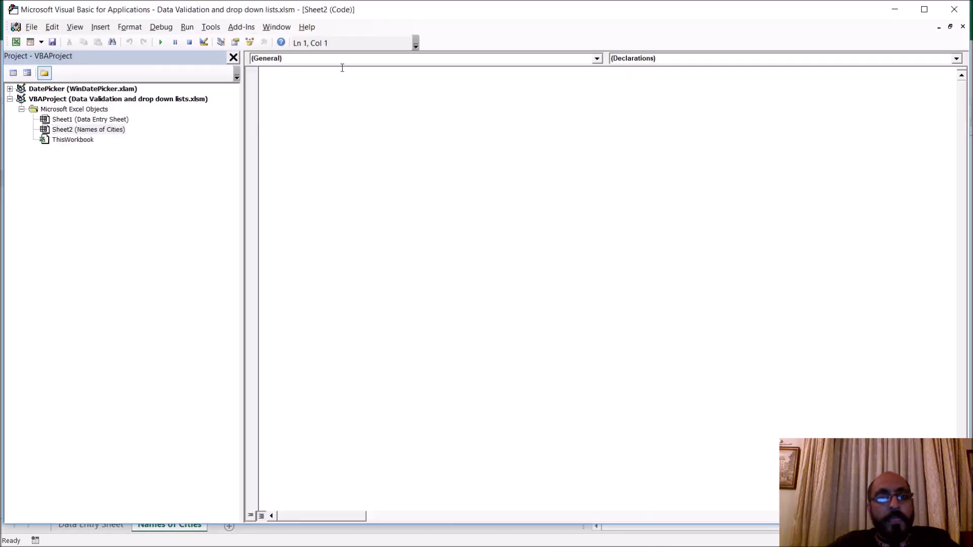
pyautogui.click(339, 60)
pyautogui.click(337, 76)
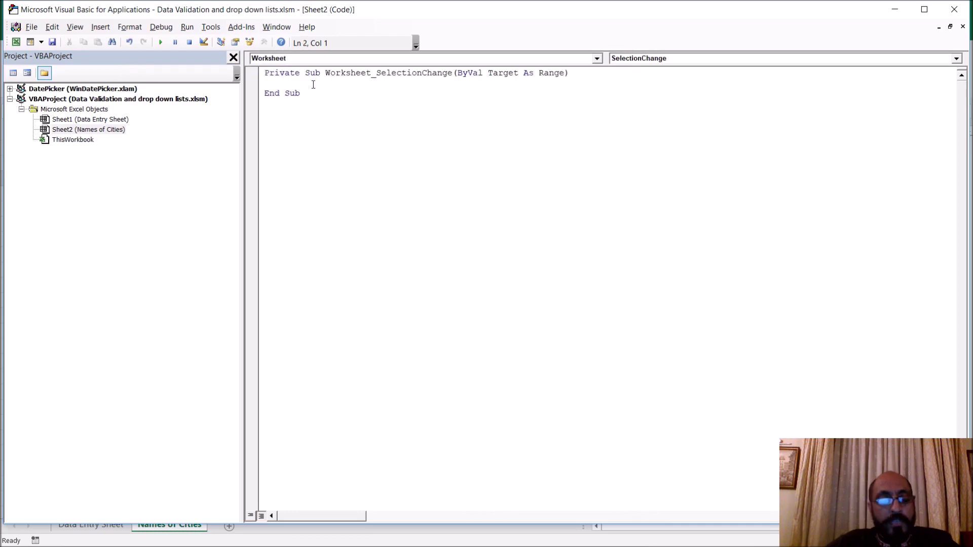
# Add ThisWorkbook.RefreshAll to the body of the SelectionChange procedure and close the code editor
pyautogui.write('thiswo')
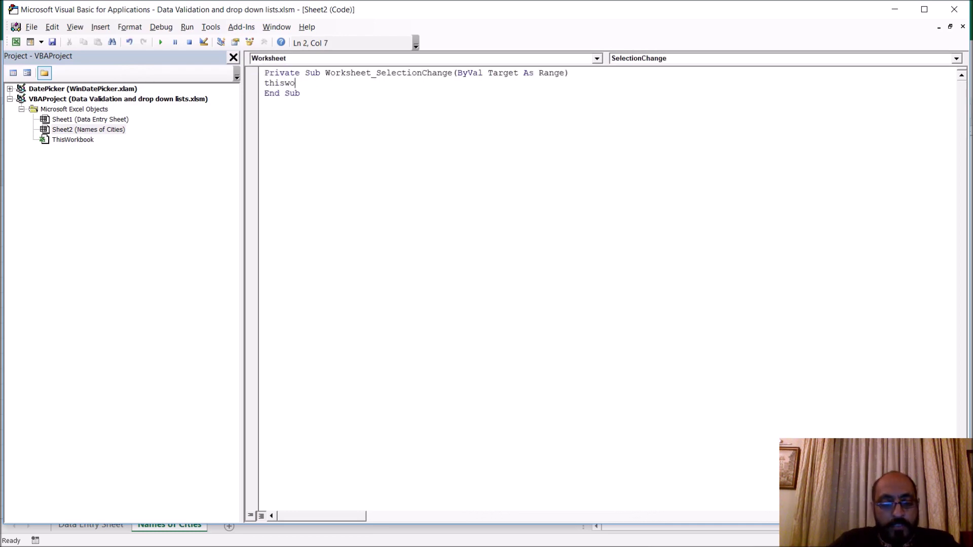
pyautogui.write('rkboo')
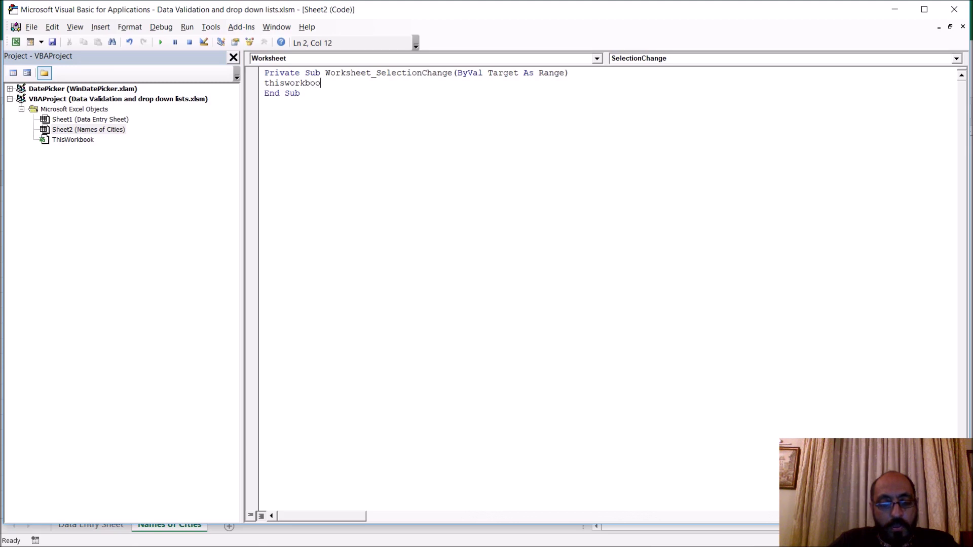
pyautogui.write('k.re')
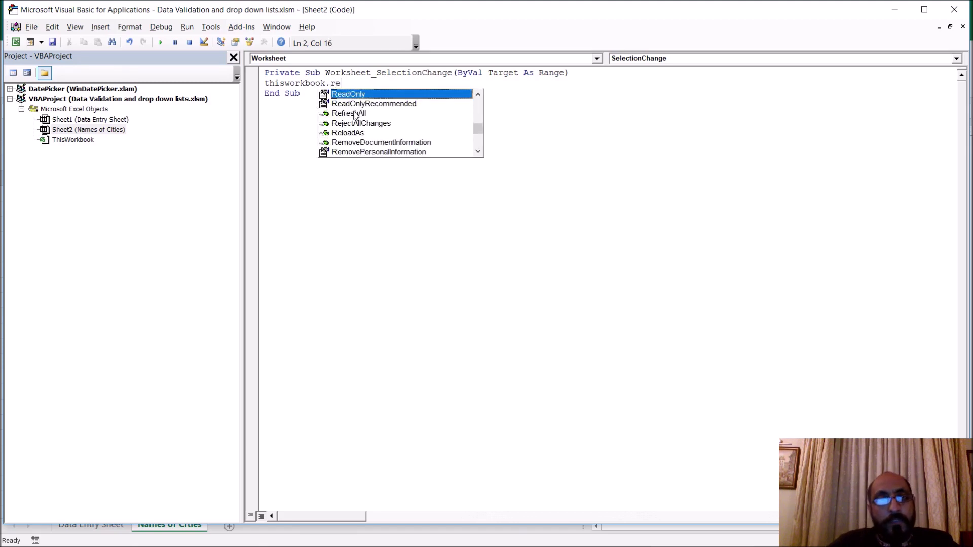
pyautogui.doubleClick(357, 113)
pyautogui.click(954, 9)
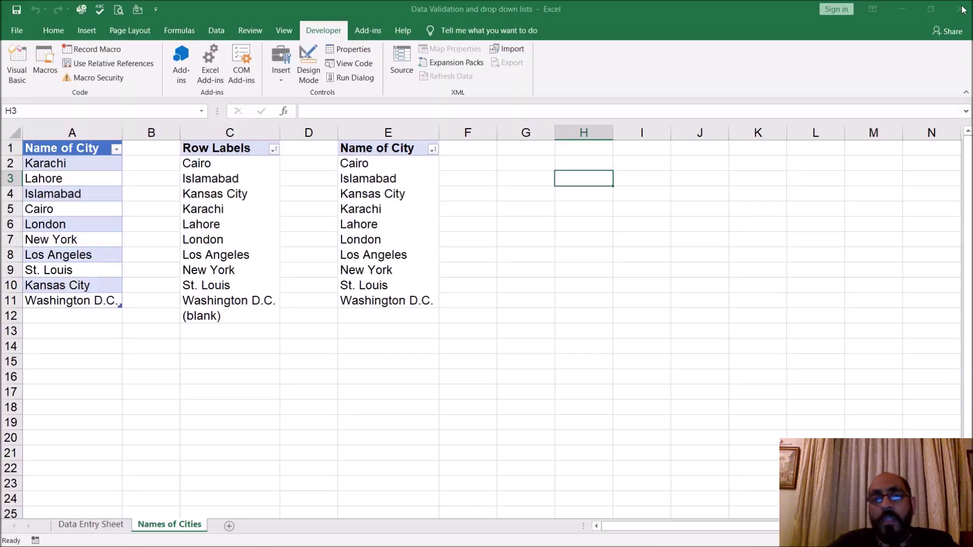
# Add Houston in a new row 12 of the column A city table and check the pivot lists in columns C and E
pyautogui.click(656, 243)
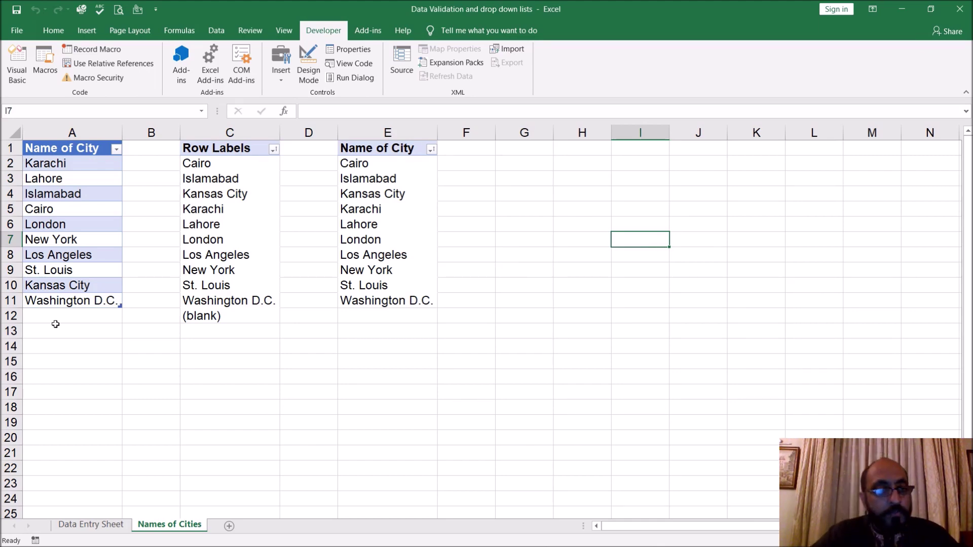
pyautogui.click(82, 303)
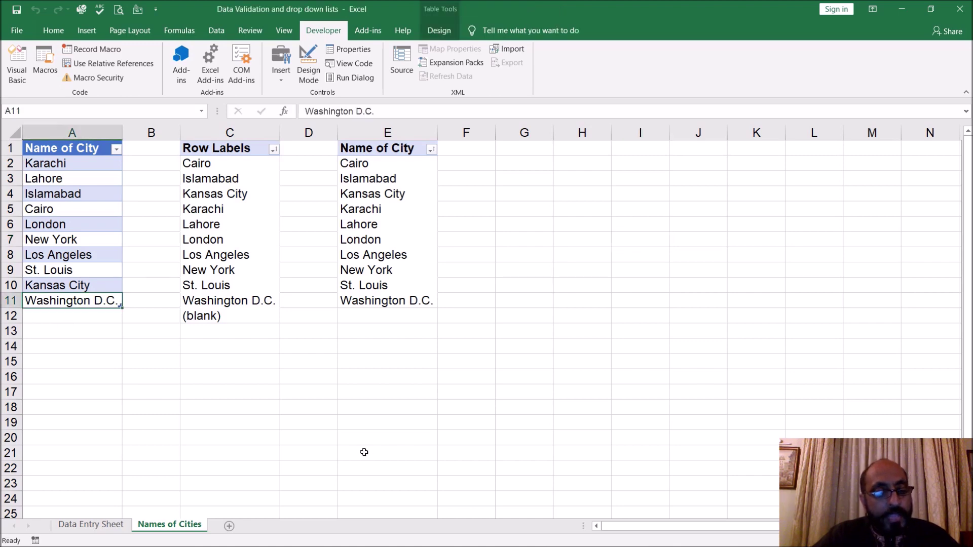
pyautogui.press('Tab')
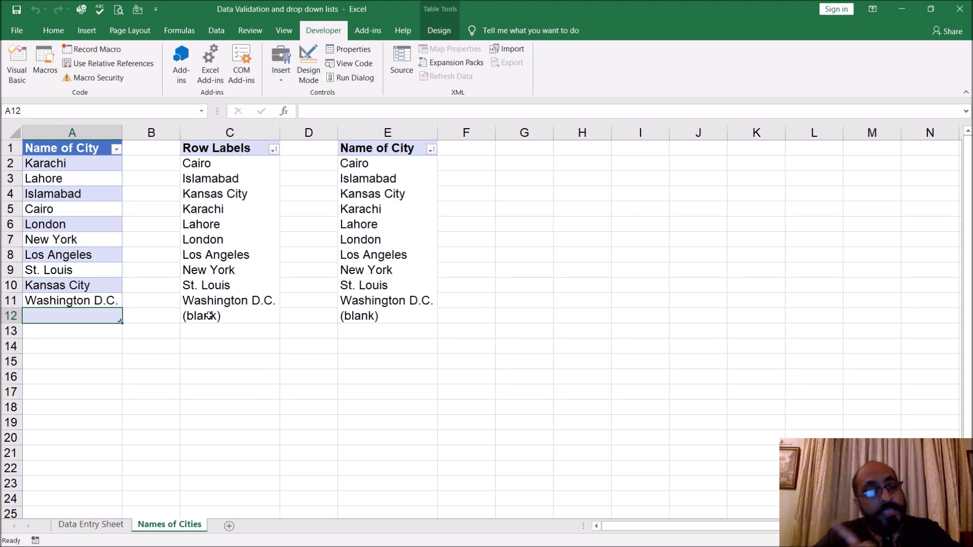
pyautogui.moveTo(207, 316)
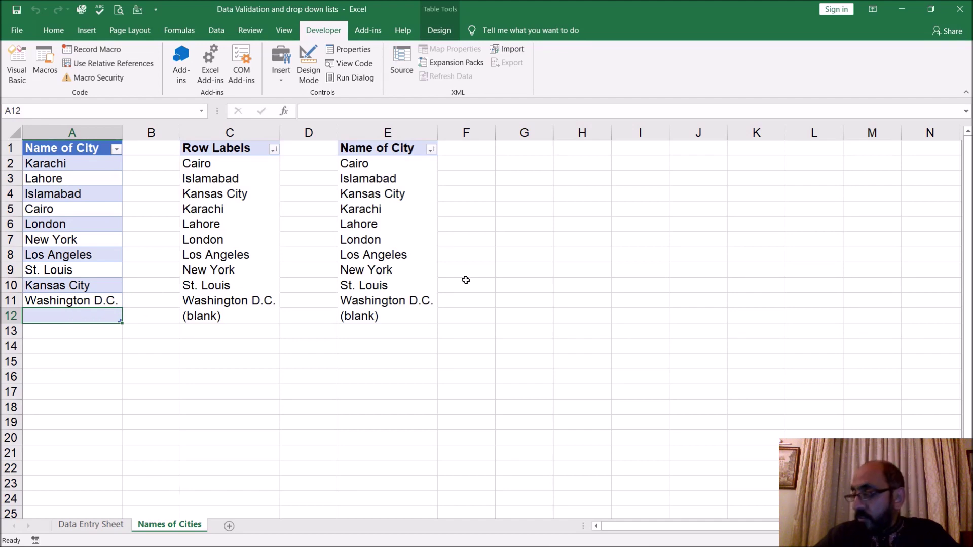
pyautogui.write('Houston')
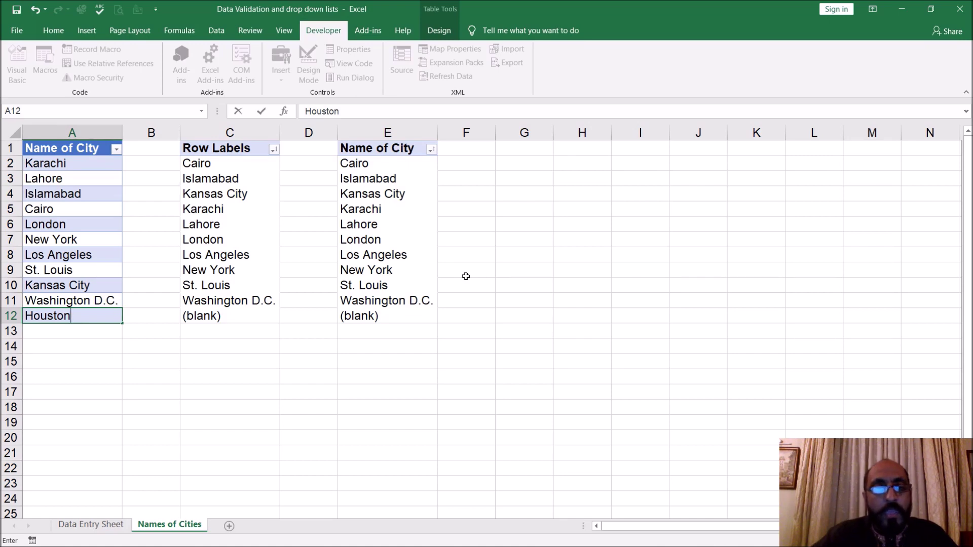
pyautogui.click(141, 342)
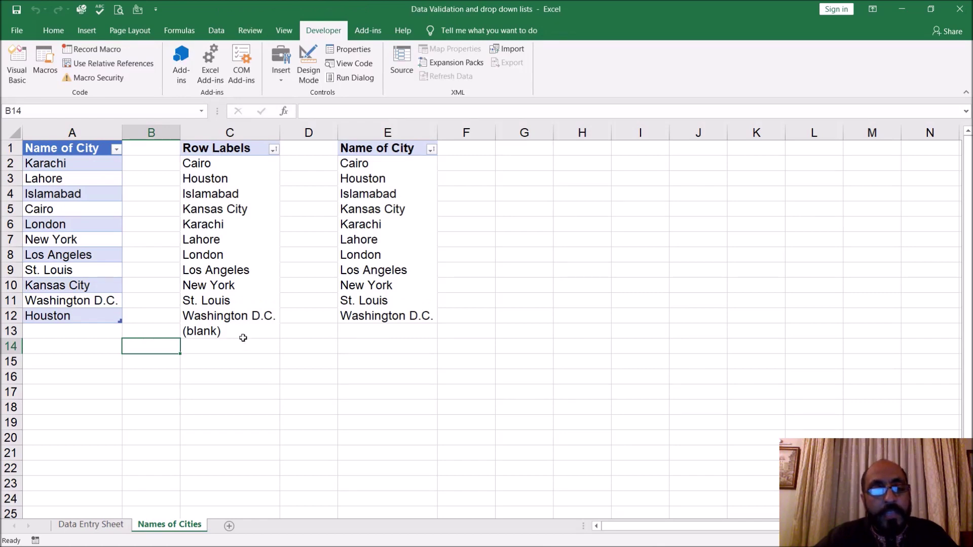
pyautogui.click(226, 331)
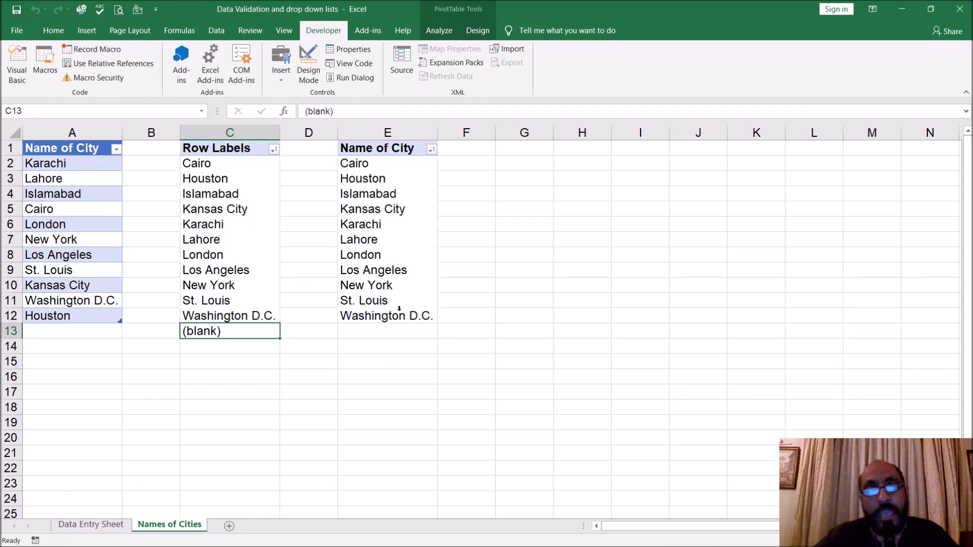
pyautogui.click(166, 412)
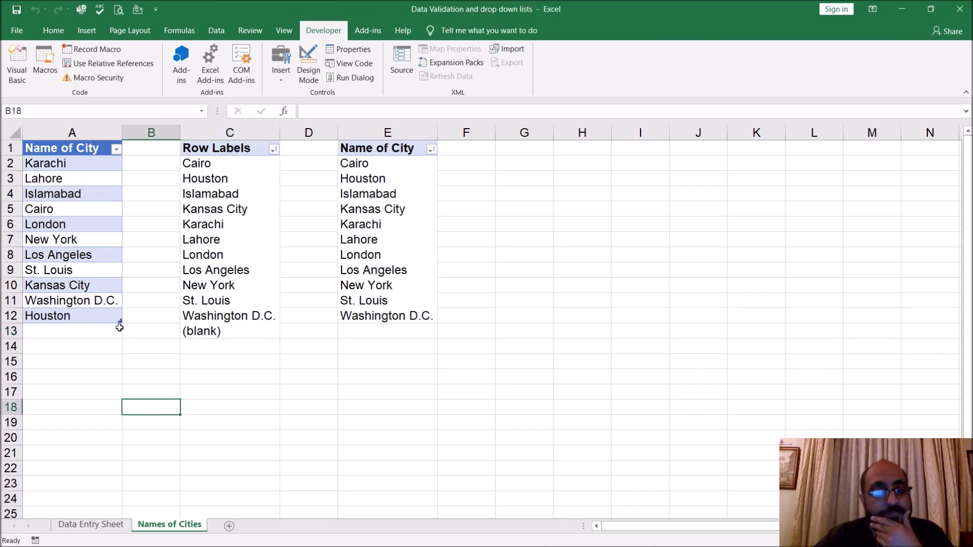
pyautogui.click(167, 376)
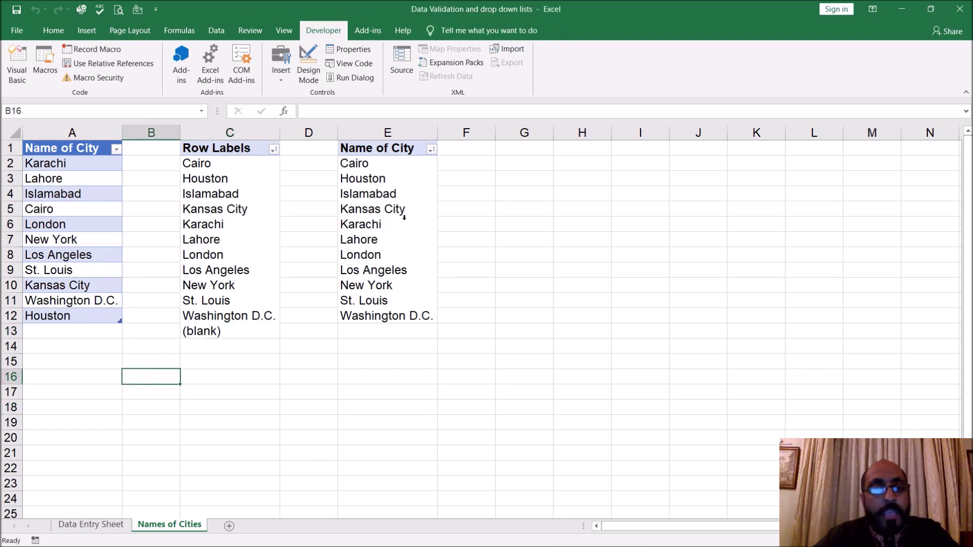
# Add Dallas and Manchester in new rows 13 and 14 of the column A city table
pyautogui.click(51, 317)
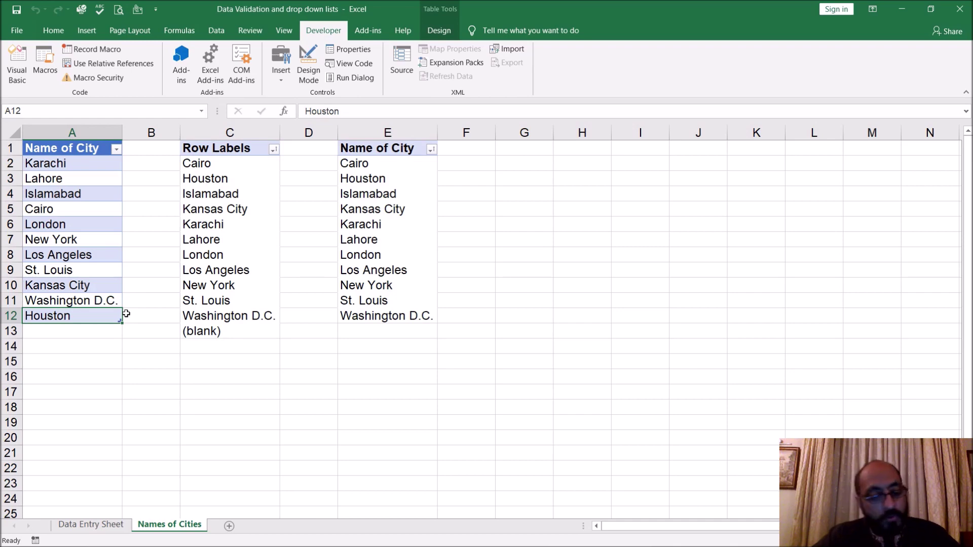
pyautogui.press('Down')
pyautogui.write('D')
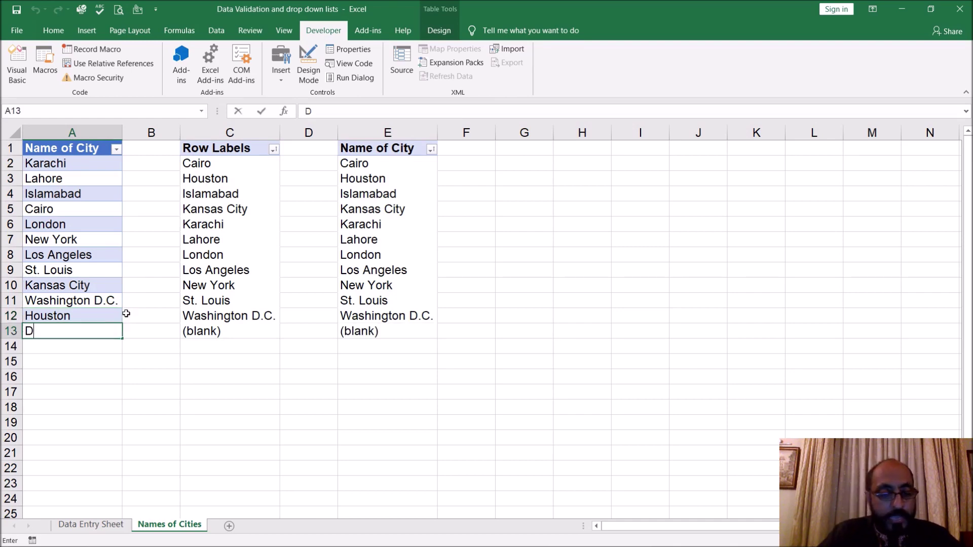
pyautogui.write('allas')
pyautogui.press('Return')
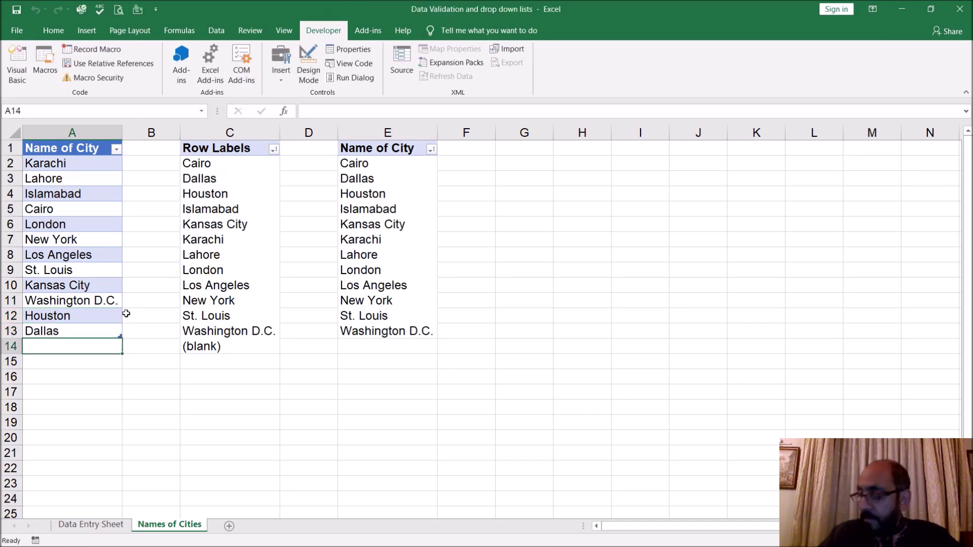
pyautogui.write('Man')
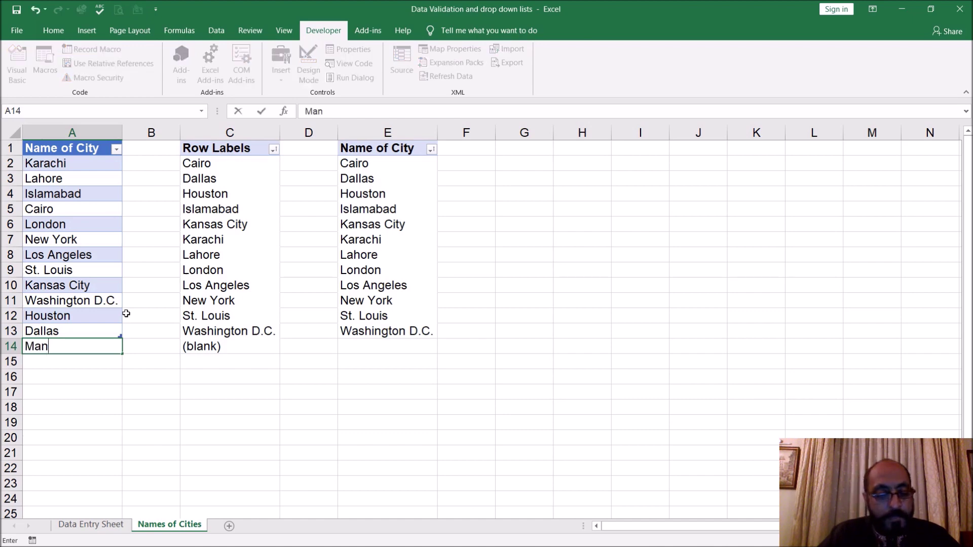
pyautogui.write('chester')
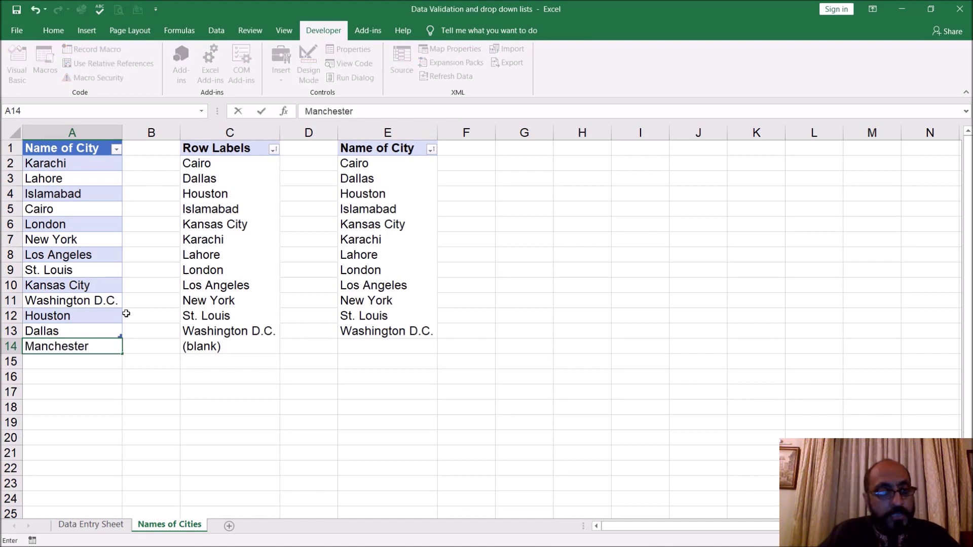
pyautogui.press('Return')
pyautogui.write('Dub')
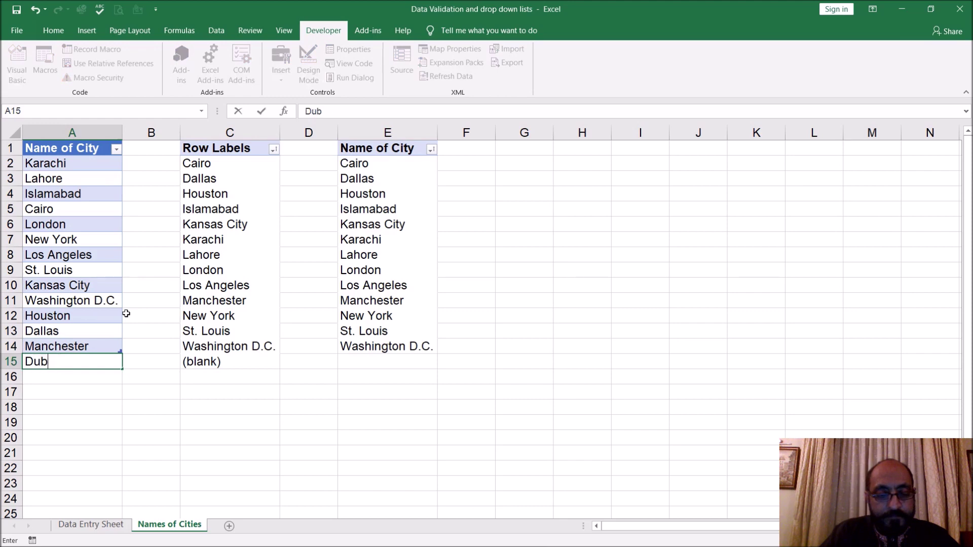
pyautogui.write('lin')
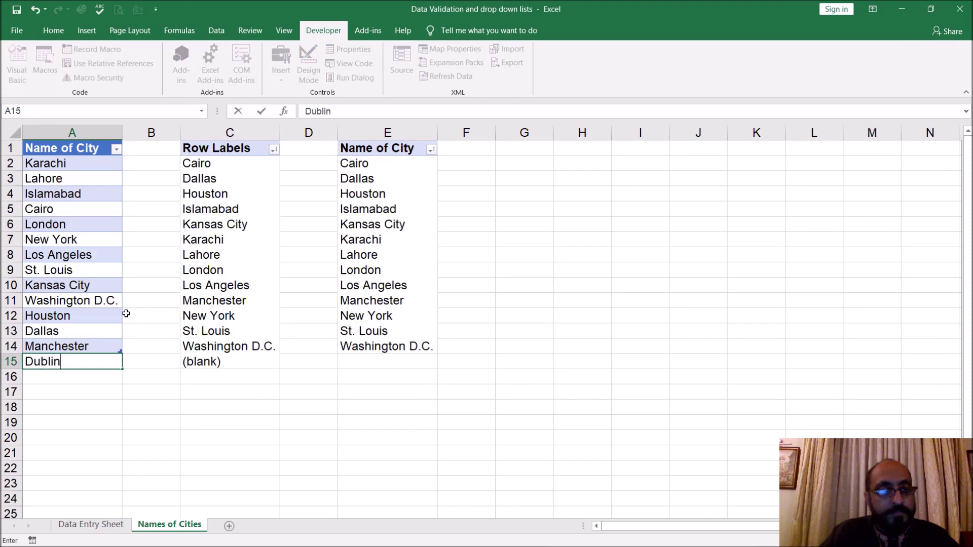
pyautogui.press('Escape')
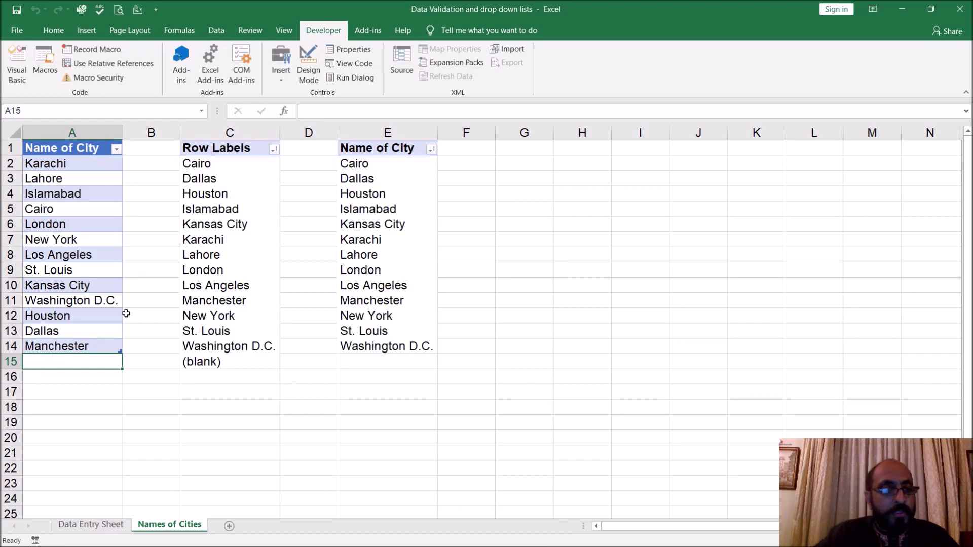
# Add Dublin in a new row 15 of the column A city table
pyautogui.click(106, 349)
pyautogui.press('Down')
pyautogui.write('Dub')
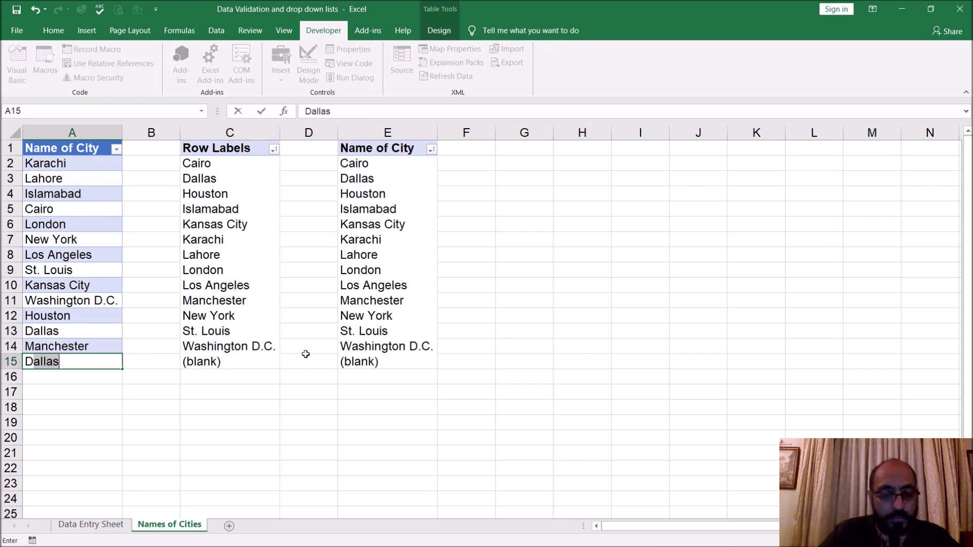
pyautogui.write('lin')
pyautogui.press('Return')
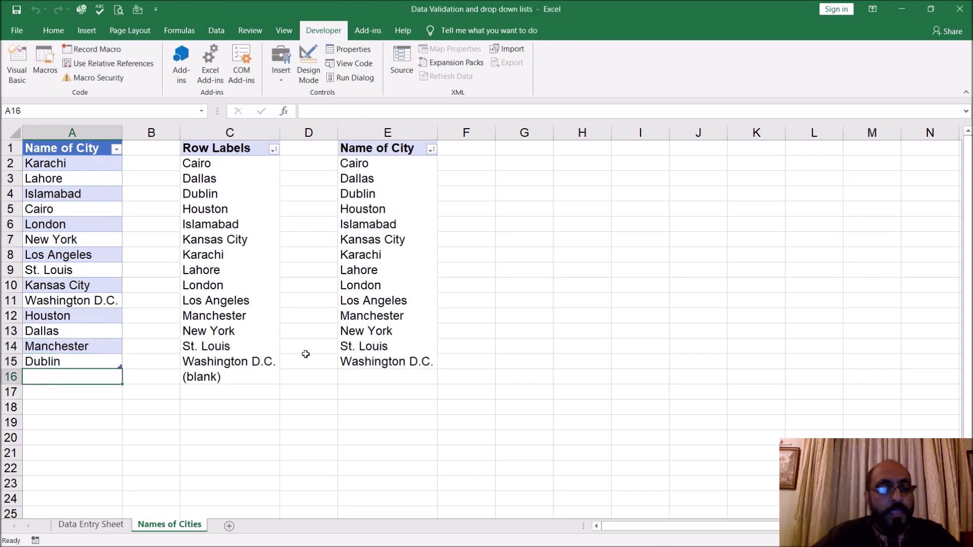
pyautogui.click(385, 402)
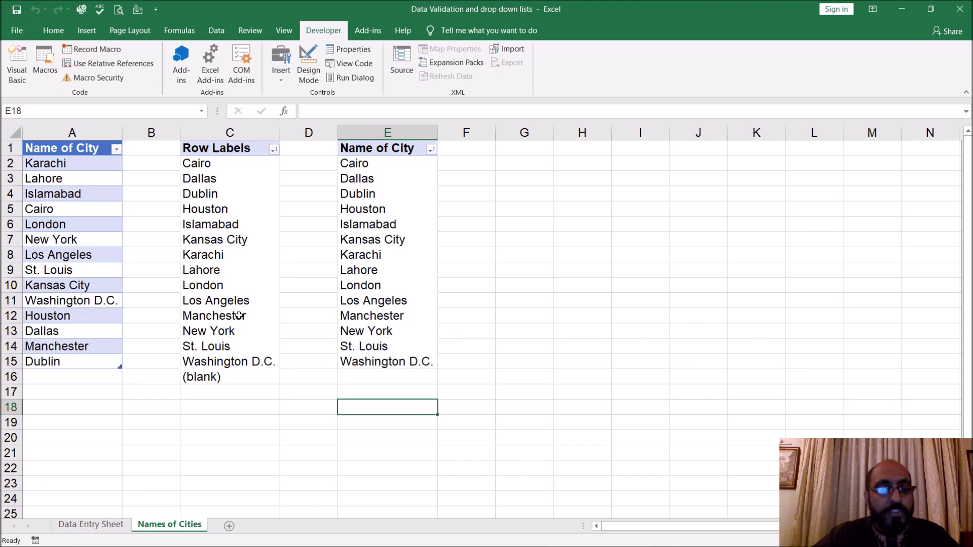
# On the Data Entry Sheet, examine the full drop-down lists of C10 and C8 for the newly added cities
pyautogui.click(109, 525)
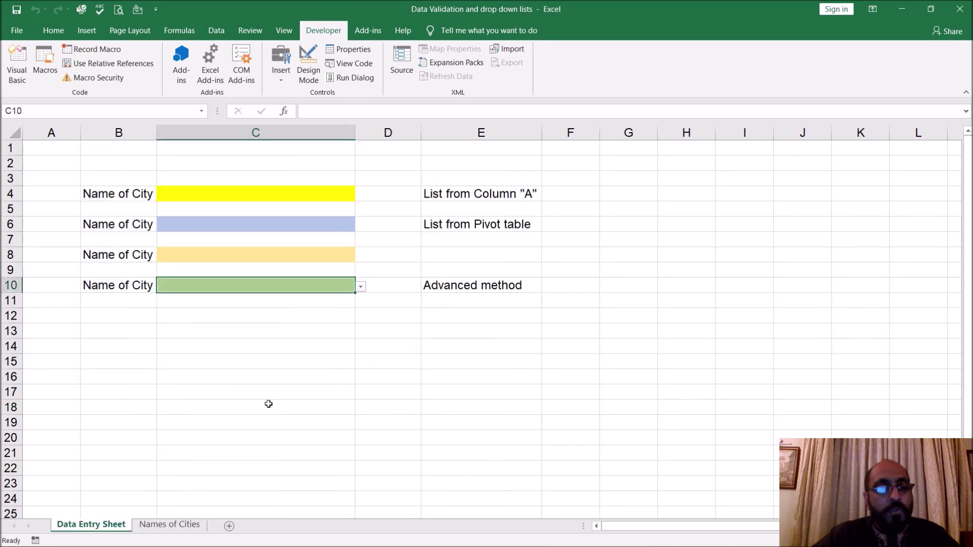
pyautogui.click(361, 287)
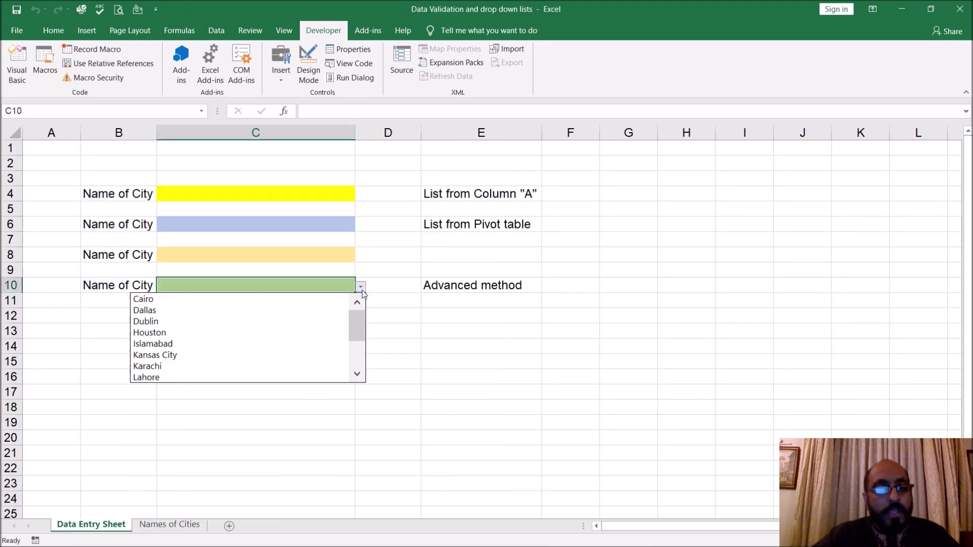
pyautogui.moveTo(364, 319)
pyautogui.mouseDown()
pyautogui.moveTo(361, 346)
pyautogui.moveTo(360, 309)
pyautogui.moveTo(365, 361)
pyautogui.moveTo(361, 317)
pyautogui.mouseUp()
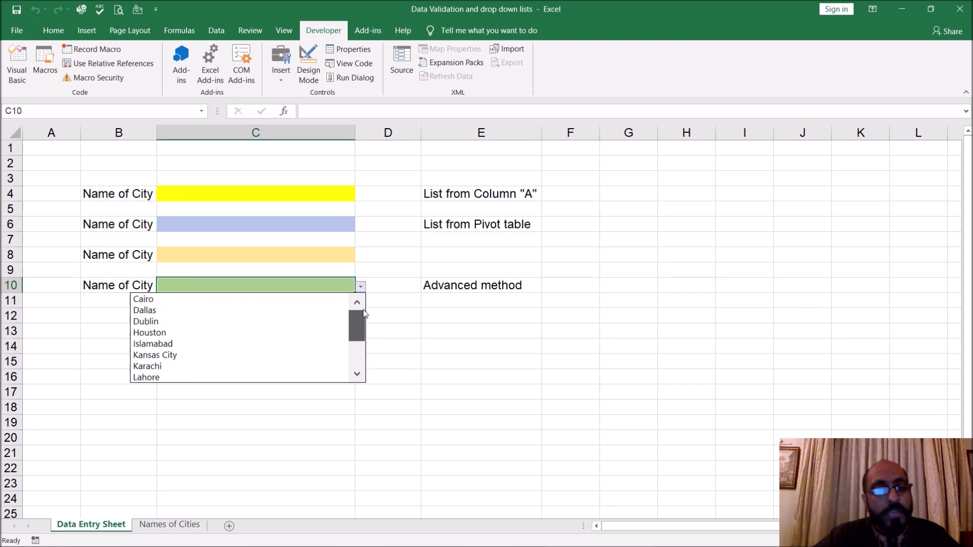
pyautogui.click(341, 254)
pyautogui.click(361, 257)
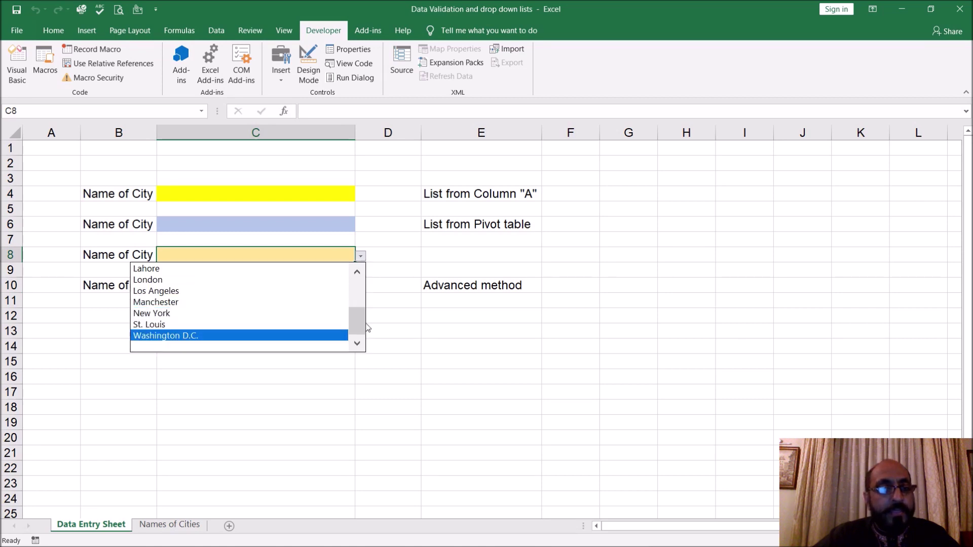
pyautogui.moveTo(367, 327); pyautogui.dragTo(342, 283)
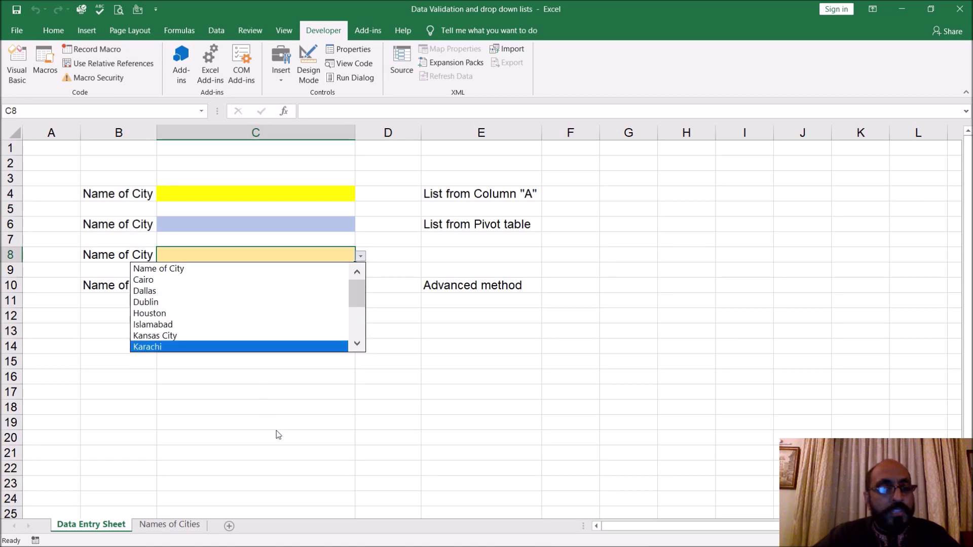
pyautogui.press('Escape')
# Review the C10 drop-down list again from start to end and close it without choosing a city
pyautogui.click(341, 284)
pyautogui.click(361, 288)
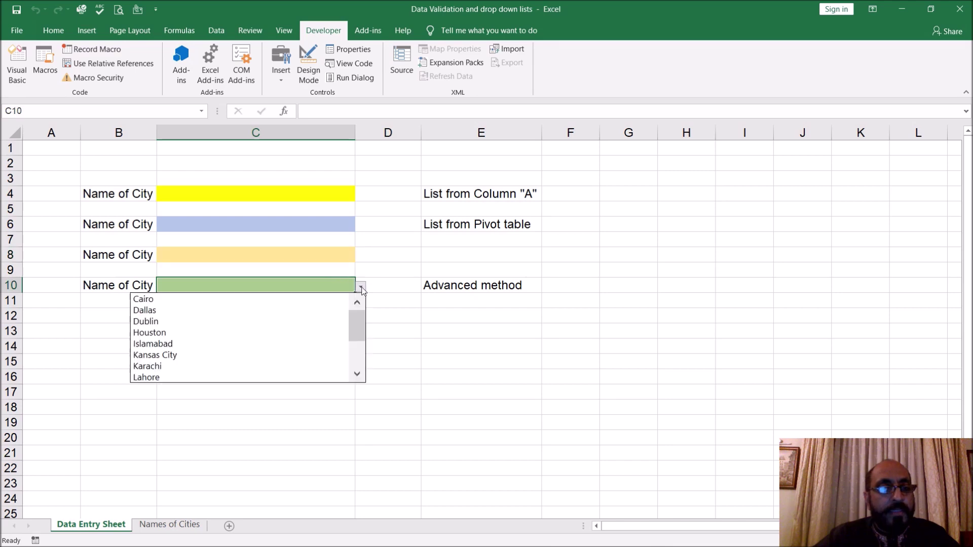
pyautogui.moveTo(354, 328); pyautogui.dragTo(358, 306)
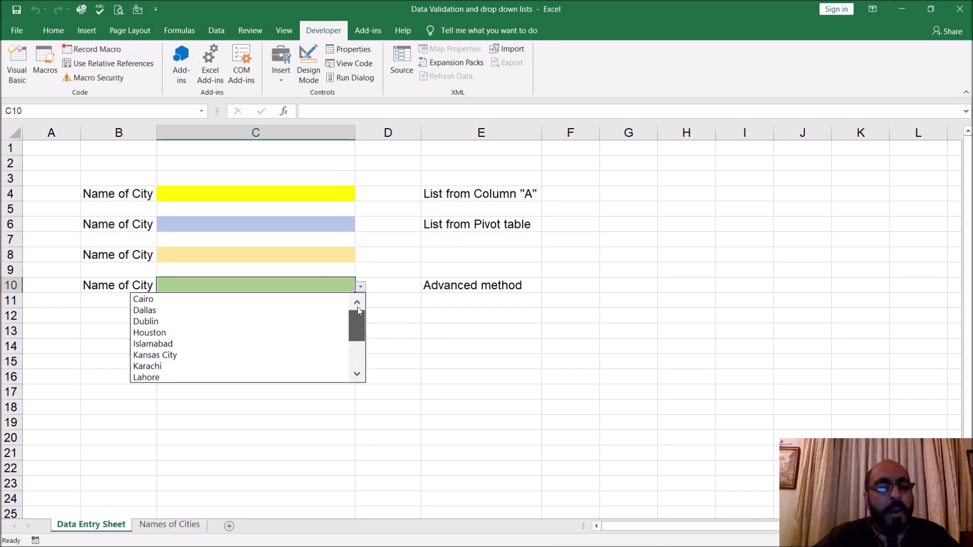
pyautogui.press('Escape')
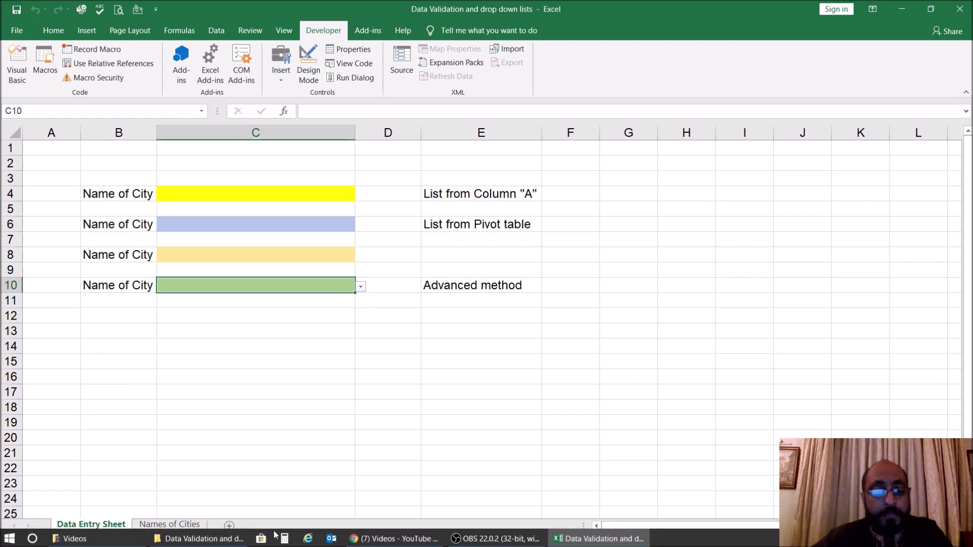
pyautogui.click(209, 350)
# Compare the pivot lists in columns C and E of Names of Cities with entry cells C8 and C6 that use them
pyautogui.click(170, 524)
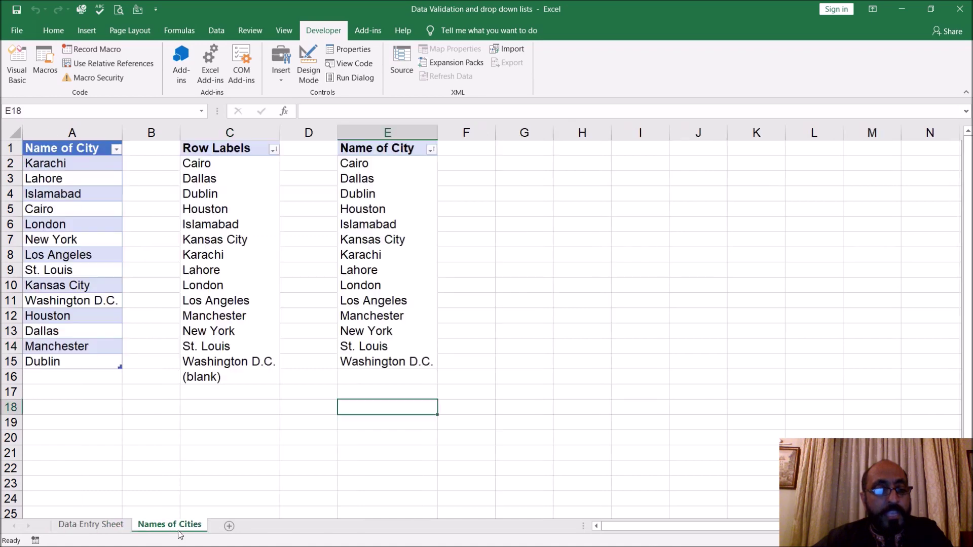
pyautogui.click(505, 205)
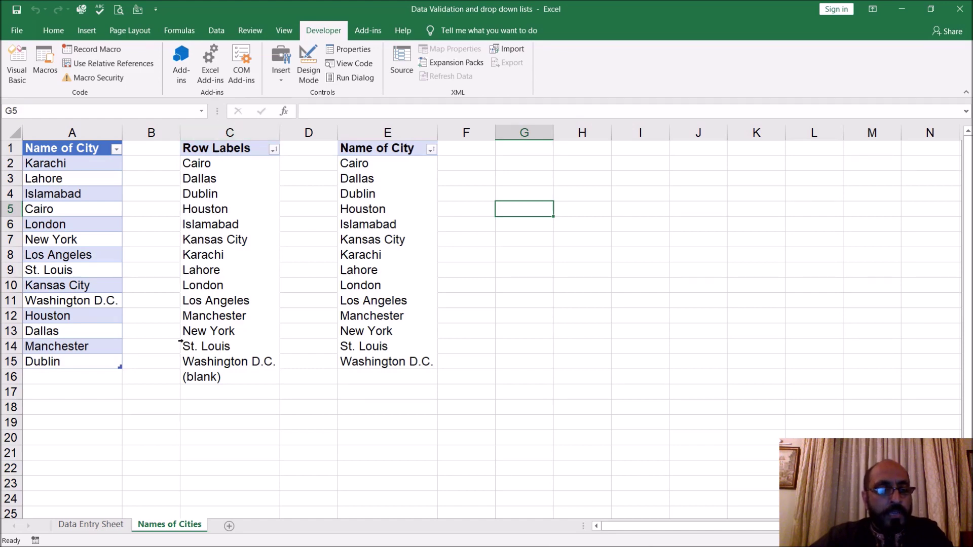
pyautogui.click(109, 525)
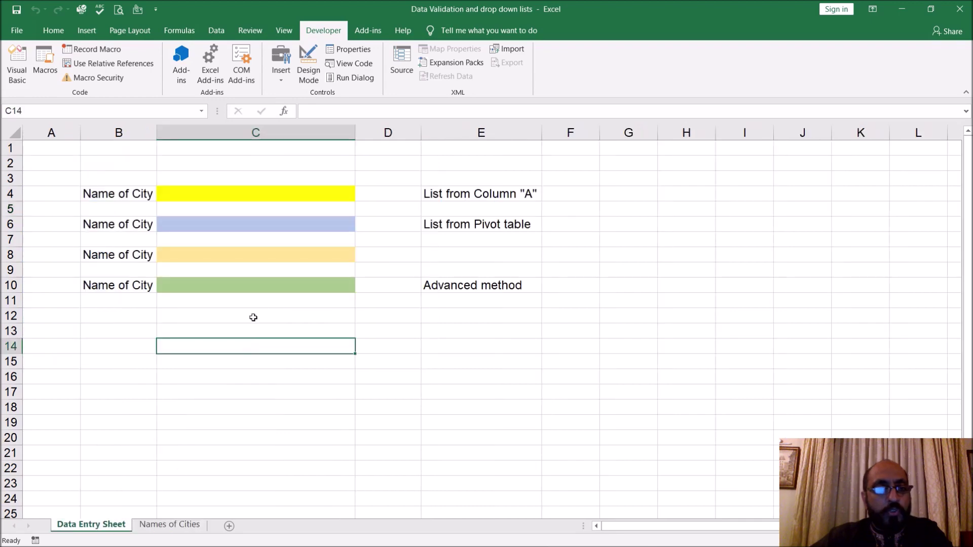
pyautogui.click(296, 255)
pyautogui.click(311, 224)
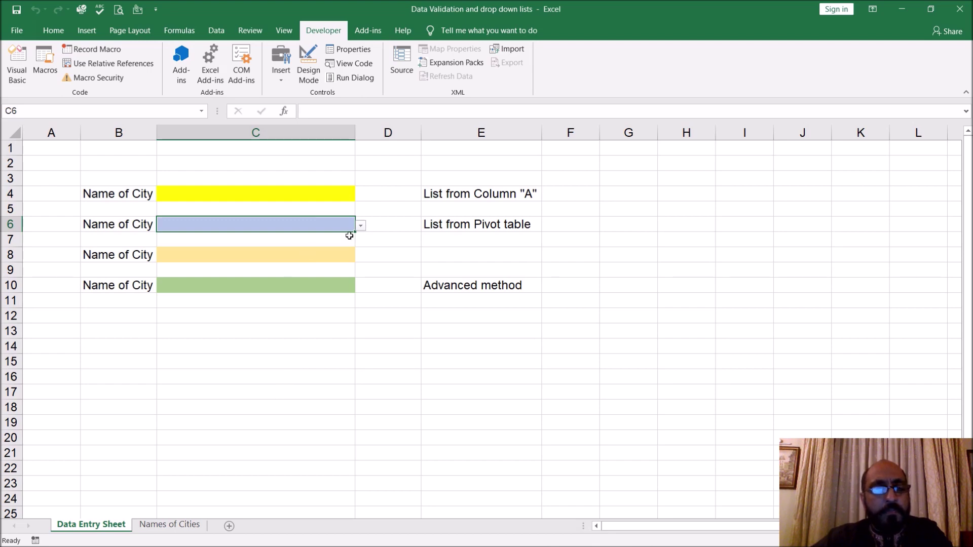
pyautogui.click(169, 524)
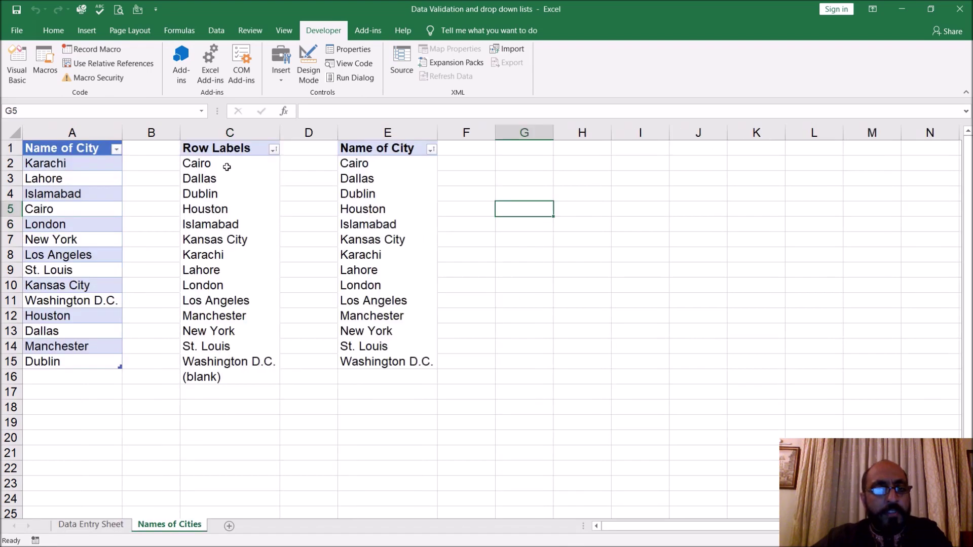
pyautogui.click(234, 132)
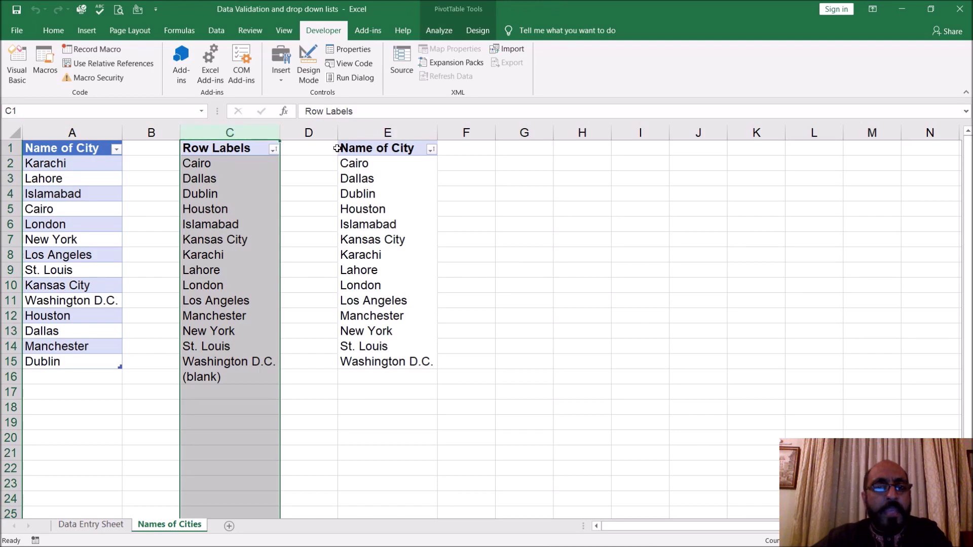
pyautogui.click(375, 149)
pyautogui.click(379, 180)
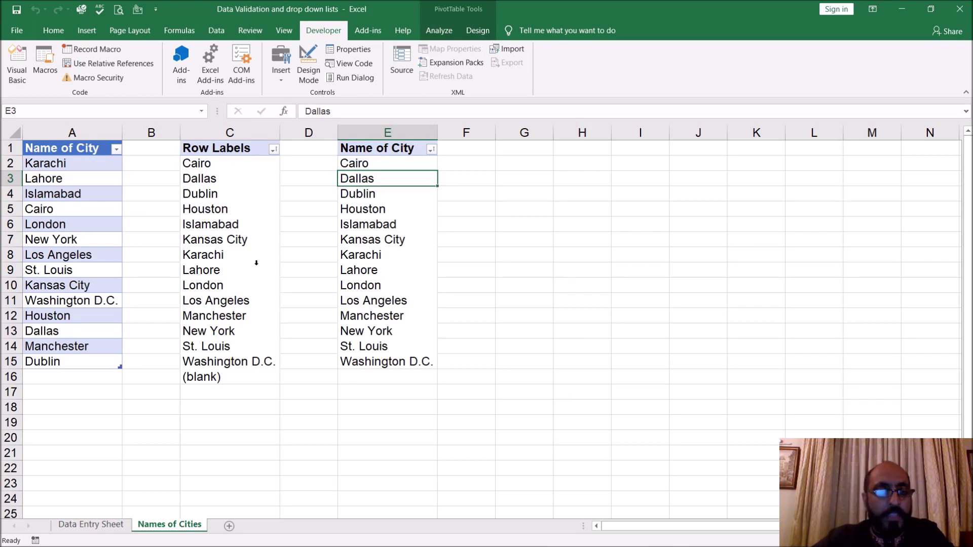
# On the Data Entry Sheet, compare the C10 drop-down list with the C4 list taken from column A
pyautogui.click(91, 525)
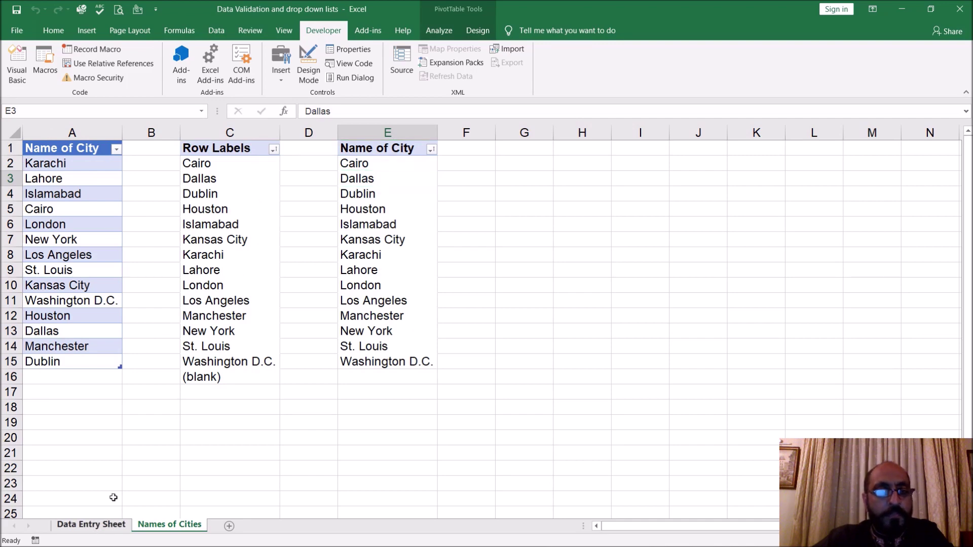
pyautogui.click(319, 287)
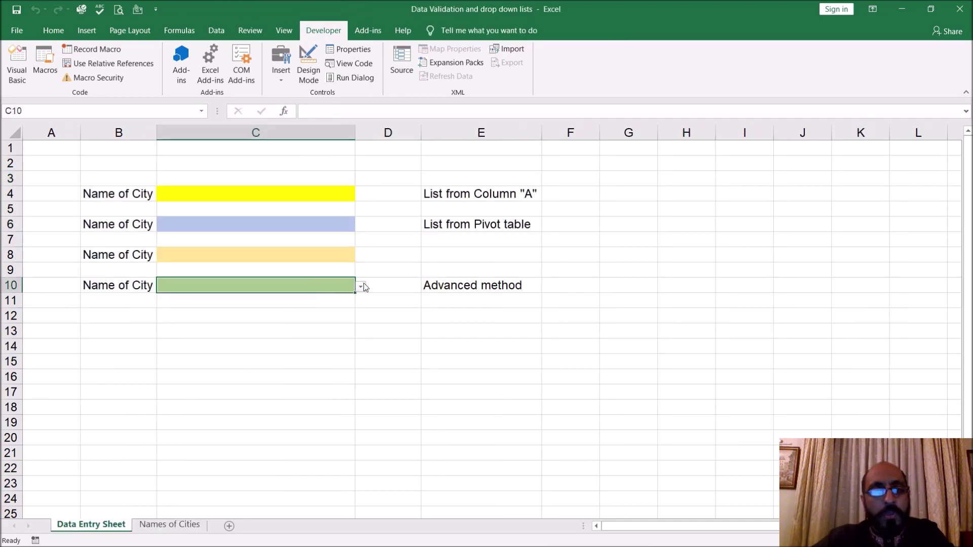
pyautogui.click(362, 287)
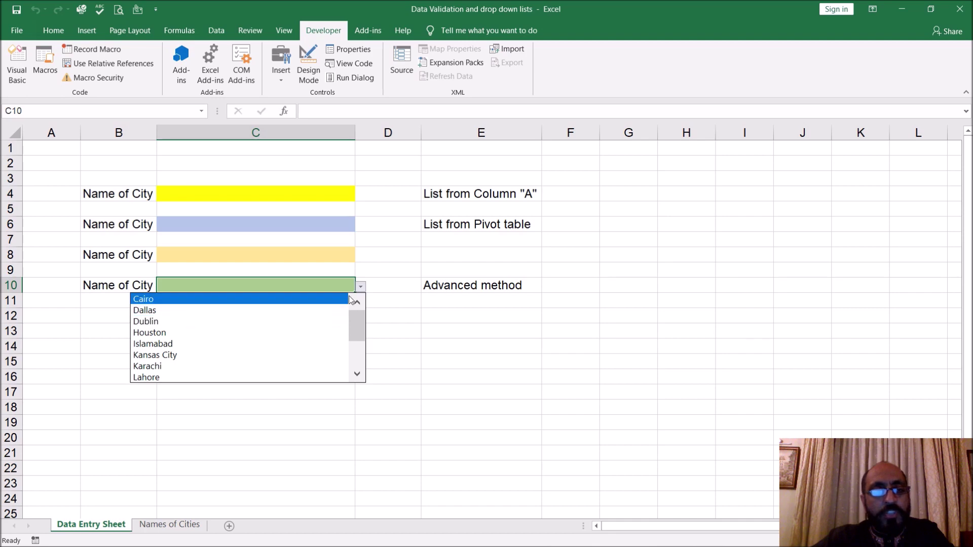
pyautogui.click(330, 206)
pyautogui.click(326, 196)
pyautogui.click(361, 195)
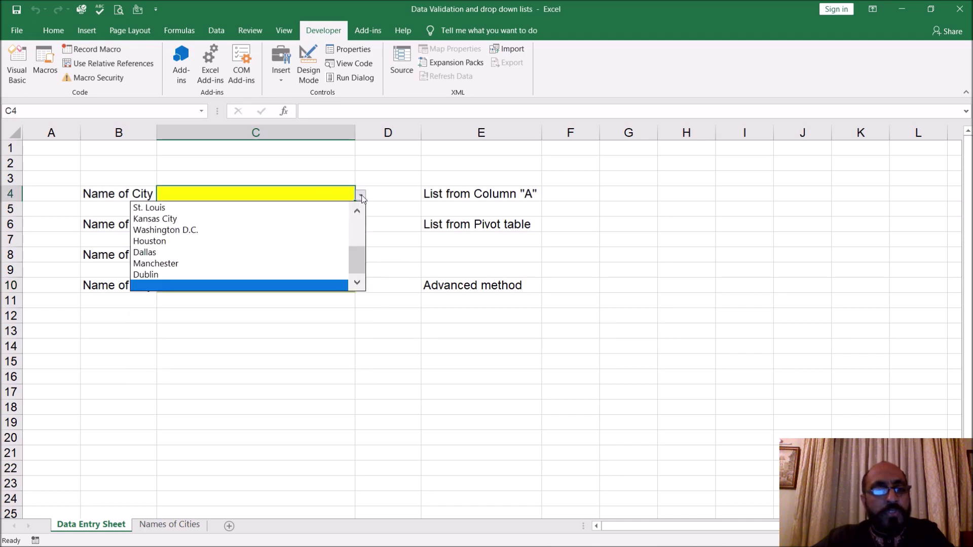
pyautogui.moveTo(356, 260); pyautogui.dragTo(361, 221)
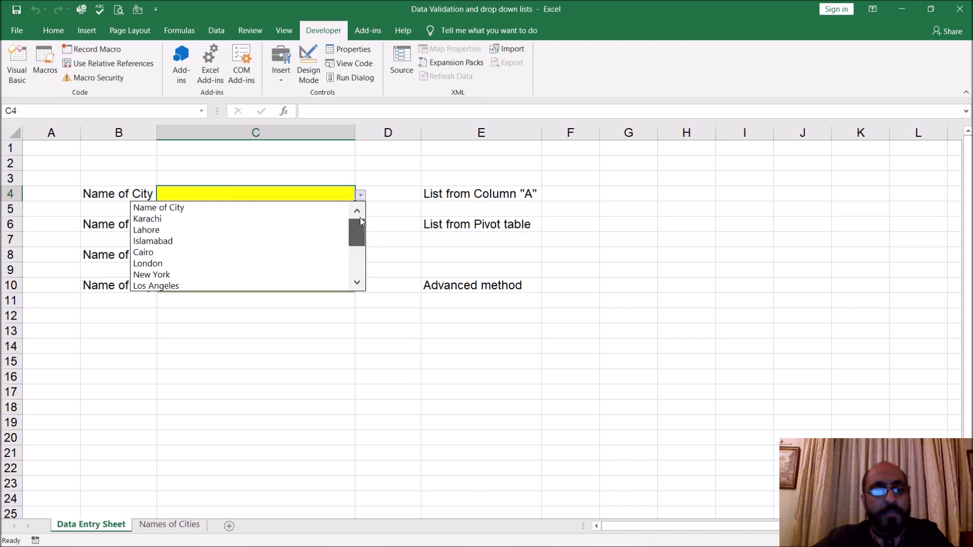
pyautogui.click(278, 387)
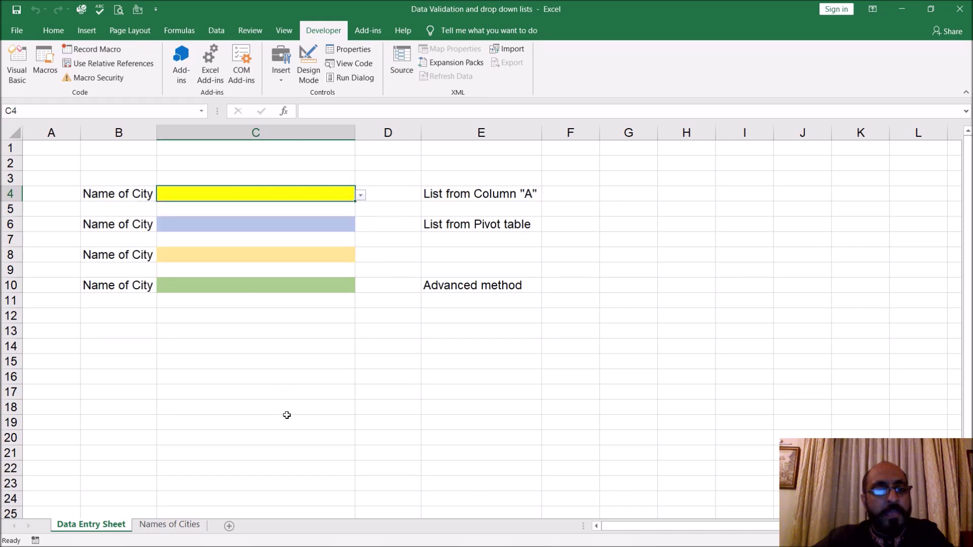
# Examine the full drop-down lists of C6 and C8 from start to end without choosing a city
pyautogui.click(325, 224)
pyautogui.click(361, 226)
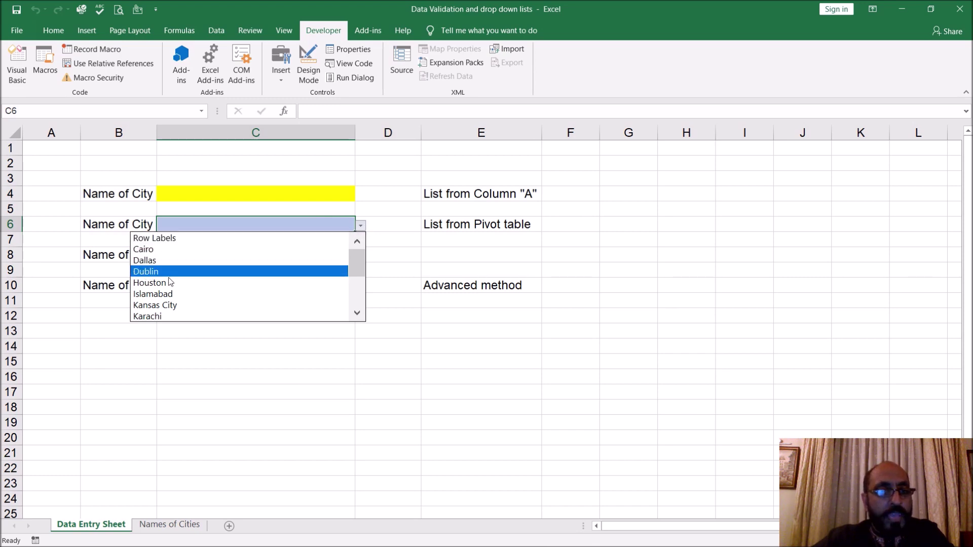
pyautogui.moveTo(351, 261); pyautogui.dragTo(355, 294)
pyautogui.click(161, 318)
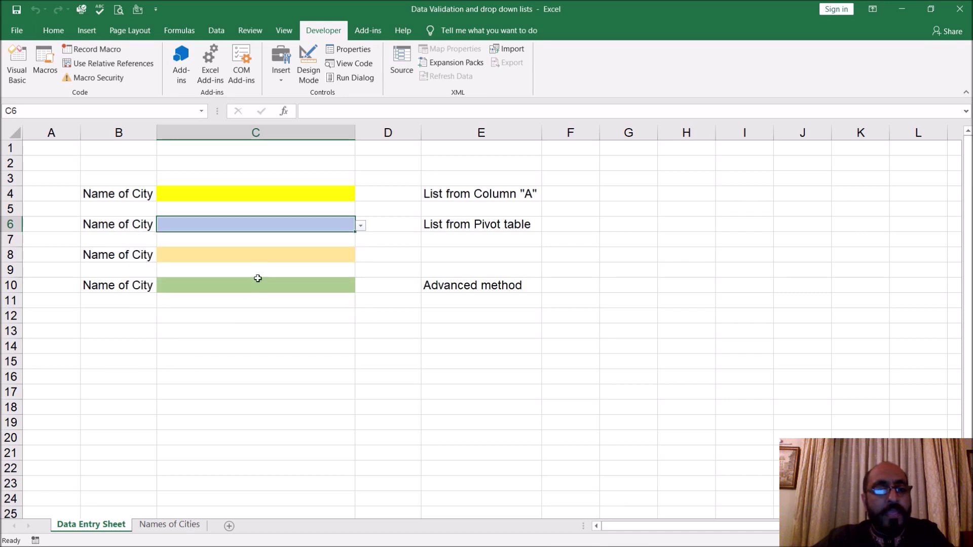
pyautogui.click(268, 251)
pyautogui.click(360, 257)
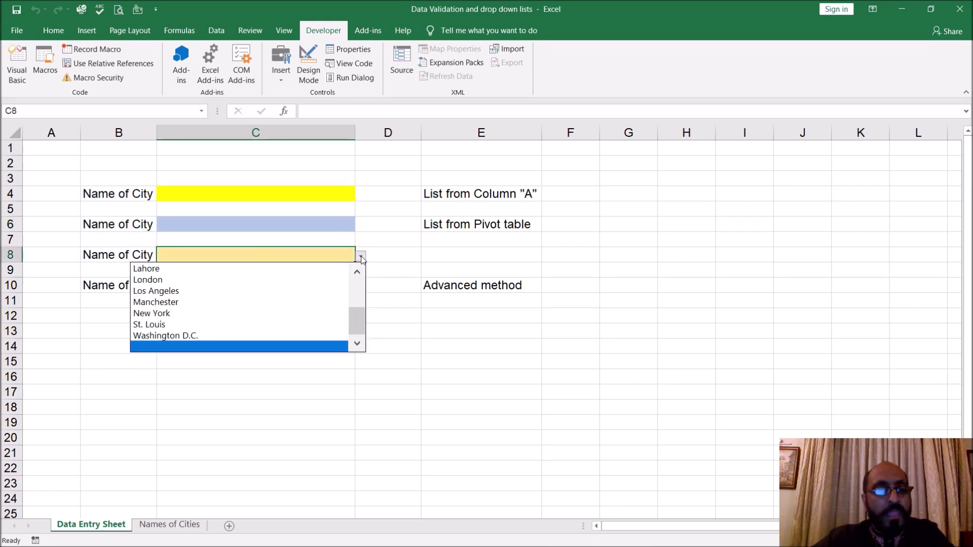
pyautogui.moveTo(362, 326); pyautogui.dragTo(351, 281)
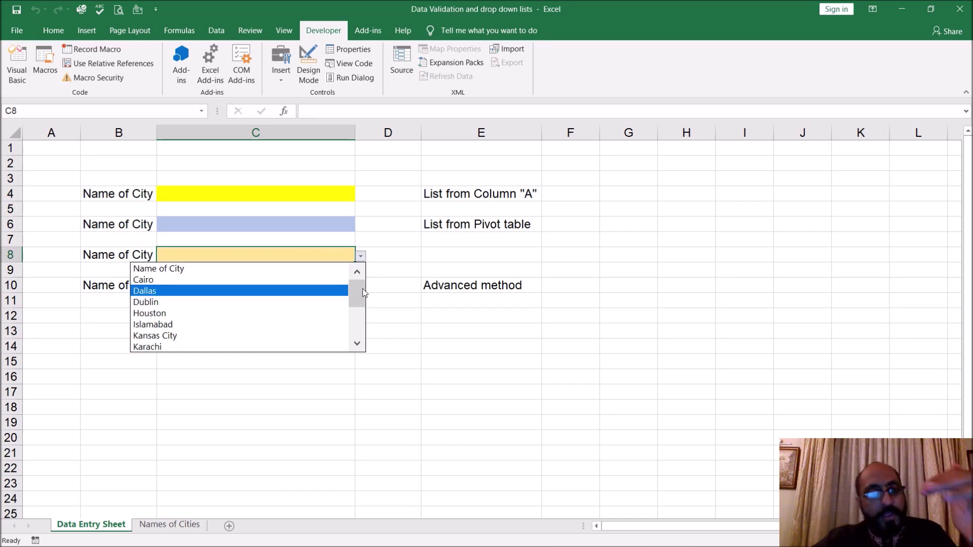
pyautogui.moveTo(359, 288); pyautogui.dragTo(340, 339)
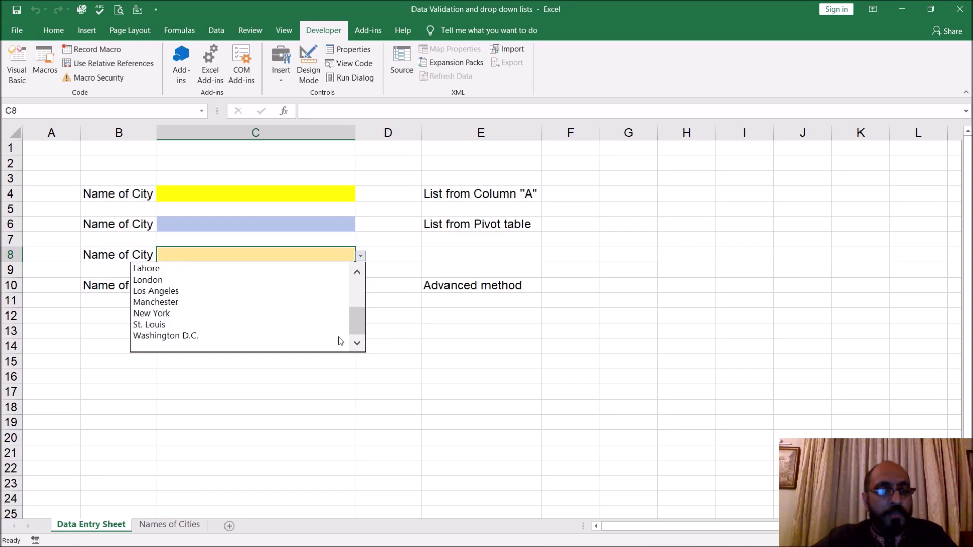
pyautogui.click(213, 395)
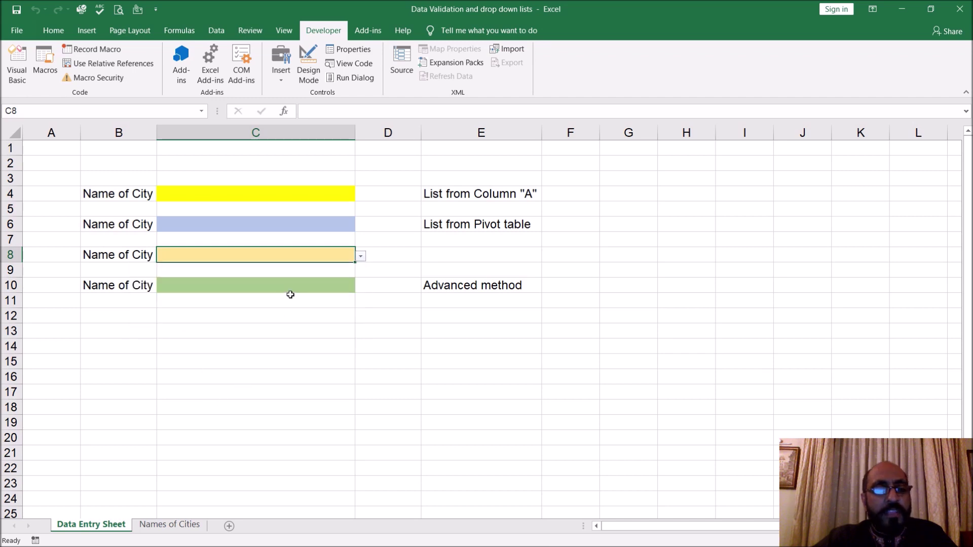
# Check the drop-down list of C10, the Advanced method cell, and close it without choosing a city
pyautogui.click(317, 286)
pyautogui.click(361, 287)
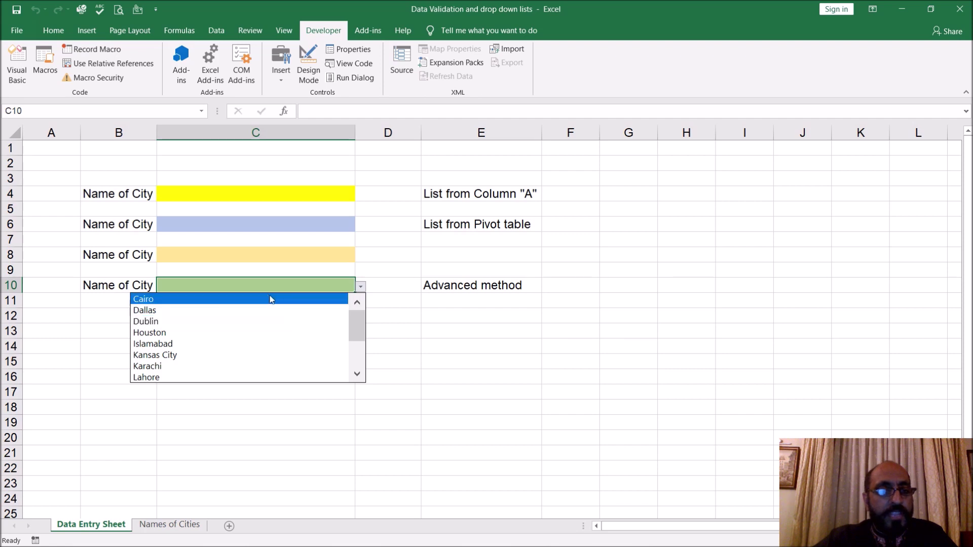
pyautogui.moveTo(351, 321)
pyautogui.mouseDown()
pyautogui.moveTo(354, 368)
pyautogui.moveTo(348, 312)
pyautogui.mouseUp()
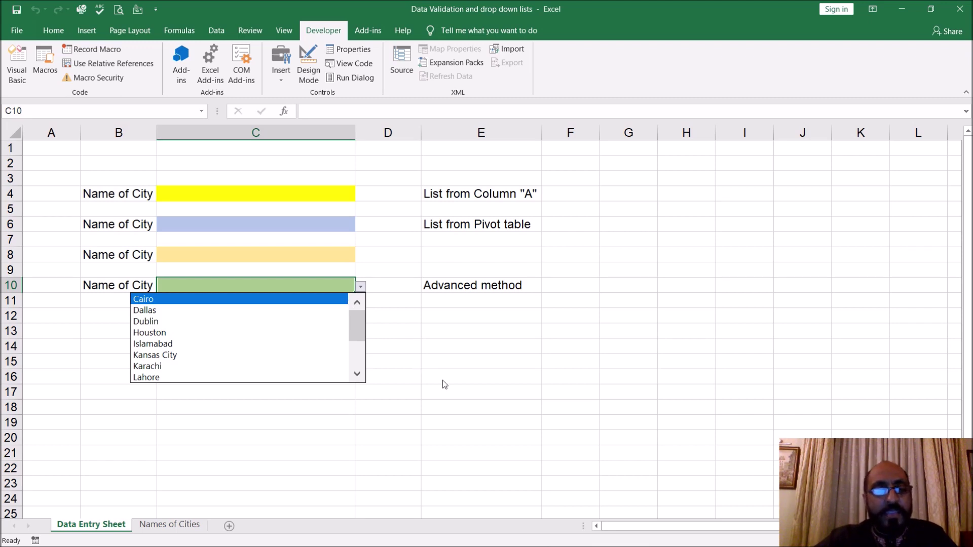
pyautogui.press('Escape')
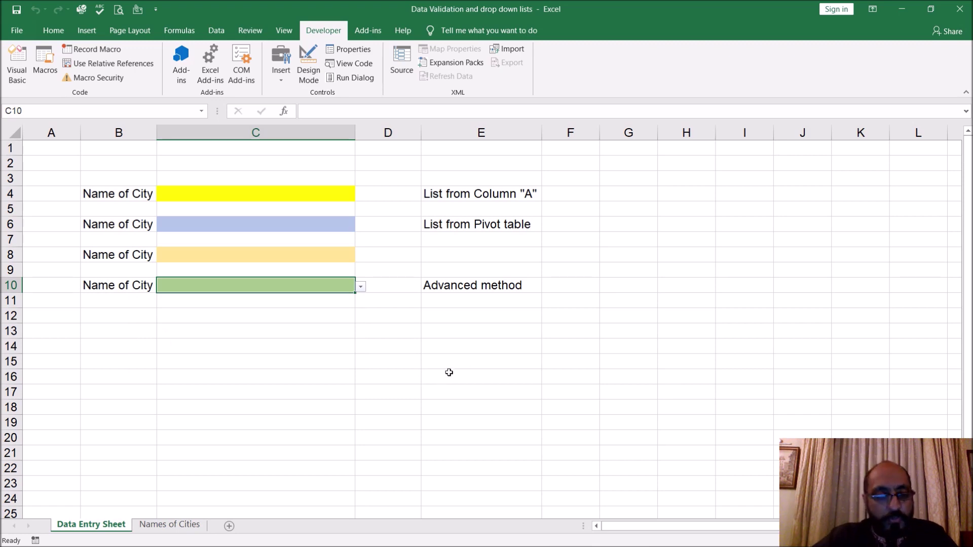
# Review the data validation source of C10, then locate its starting cell E2 on the Names of Cities sheet
pyautogui.click(203, 35)
pyautogui.click(630, 70)
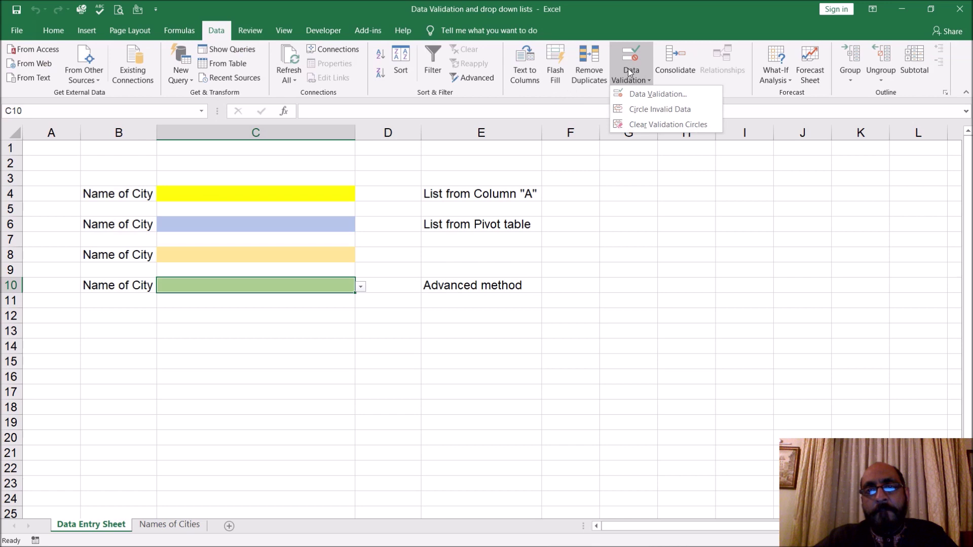
pyautogui.click(637, 94)
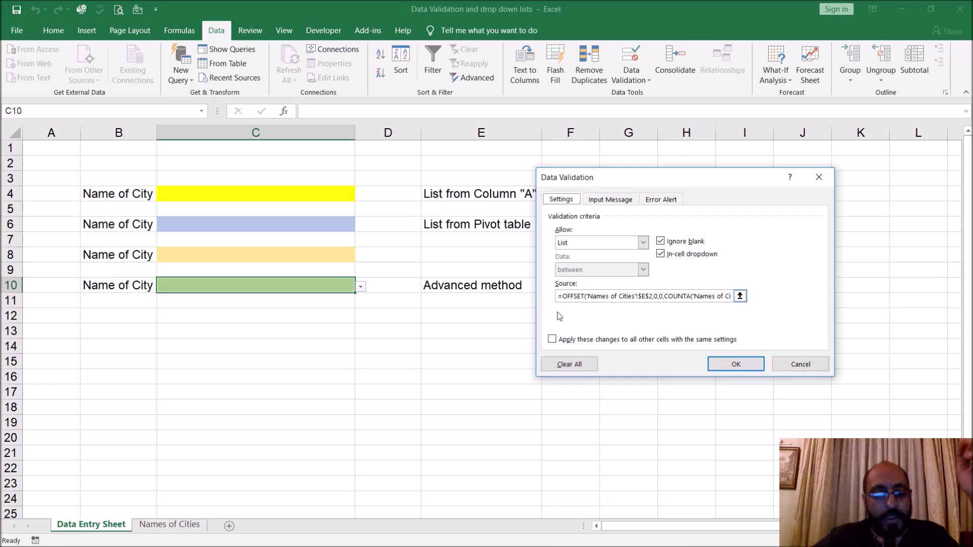
pyautogui.press('Escape')
pyautogui.click(192, 525)
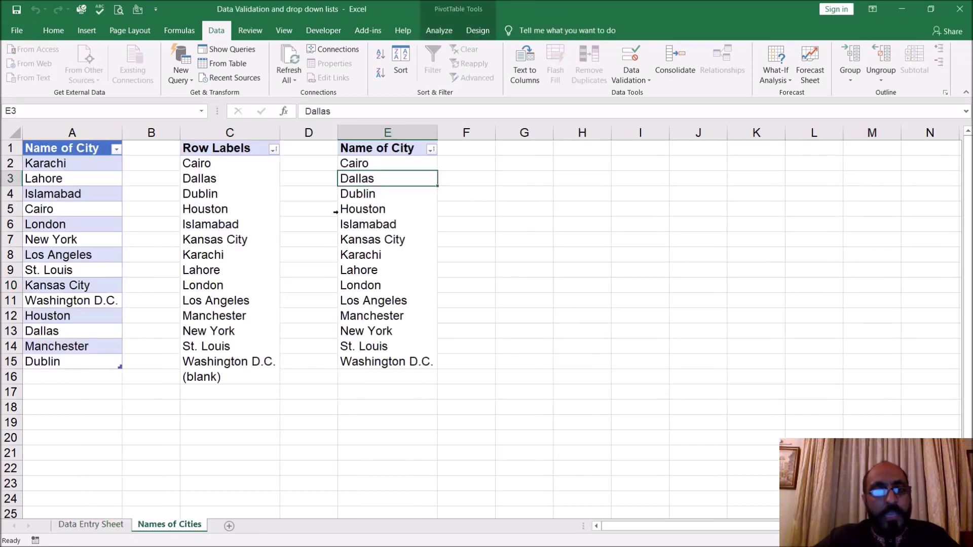
pyautogui.click(365, 165)
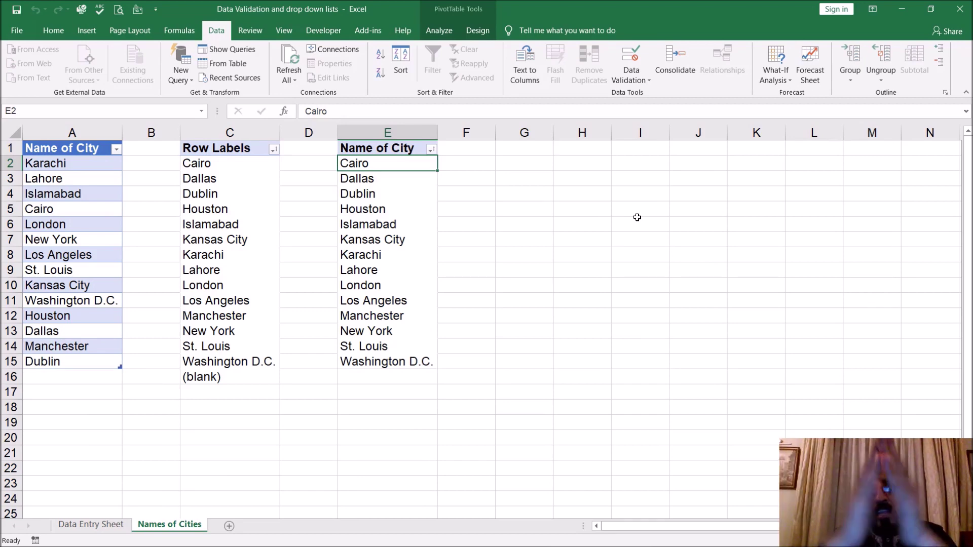
# In H4 of Names of Cities, start an OFFSET formula with reference E2, 0 rows and 0 columns
pyautogui.click(605, 193)
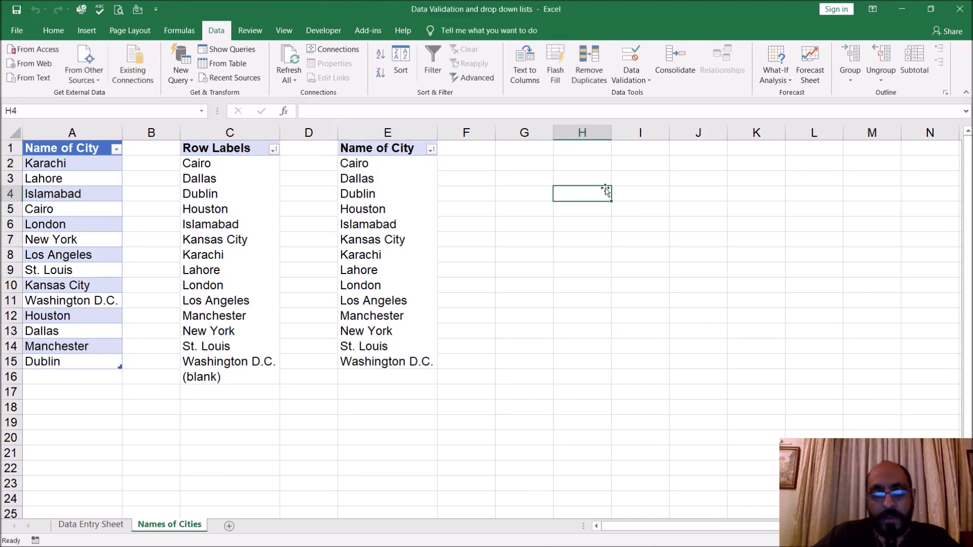
pyautogui.write('=offset')
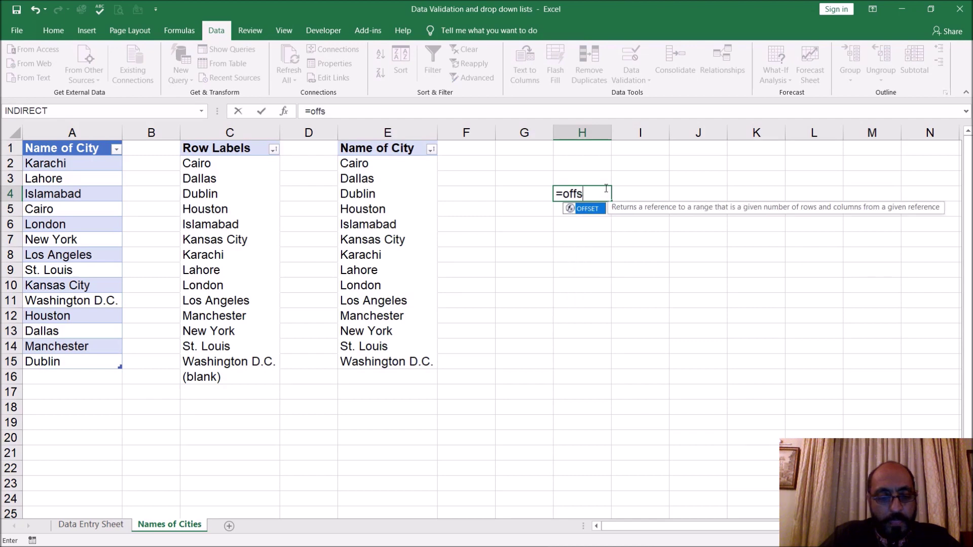
pyautogui.doubleClick(595, 212)
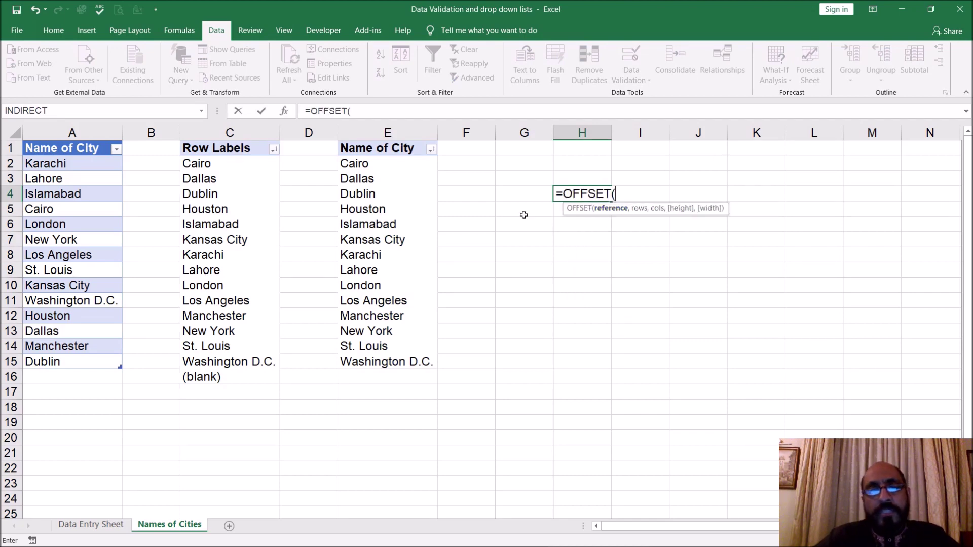
pyautogui.click(358, 164)
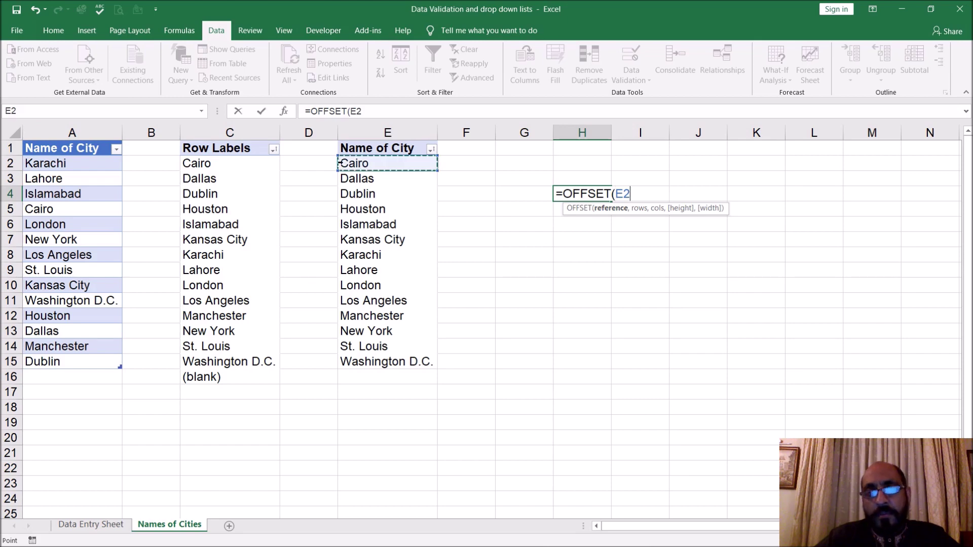
pyautogui.write(',')
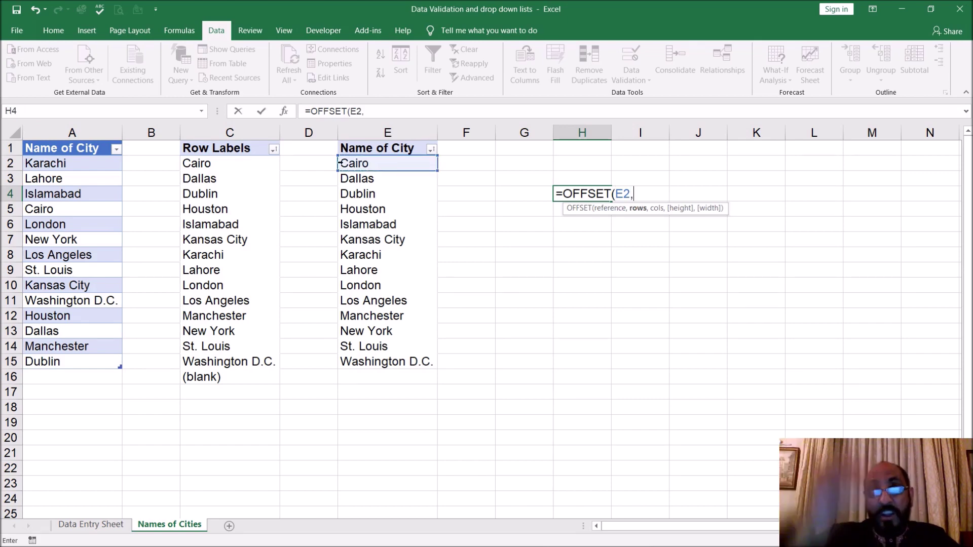
pyautogui.write('0,')
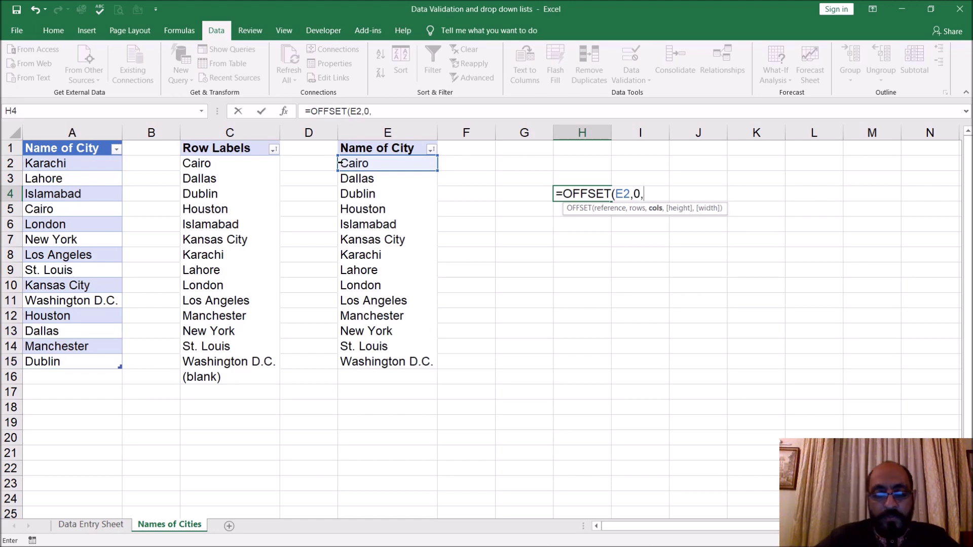
pyautogui.write('0,')
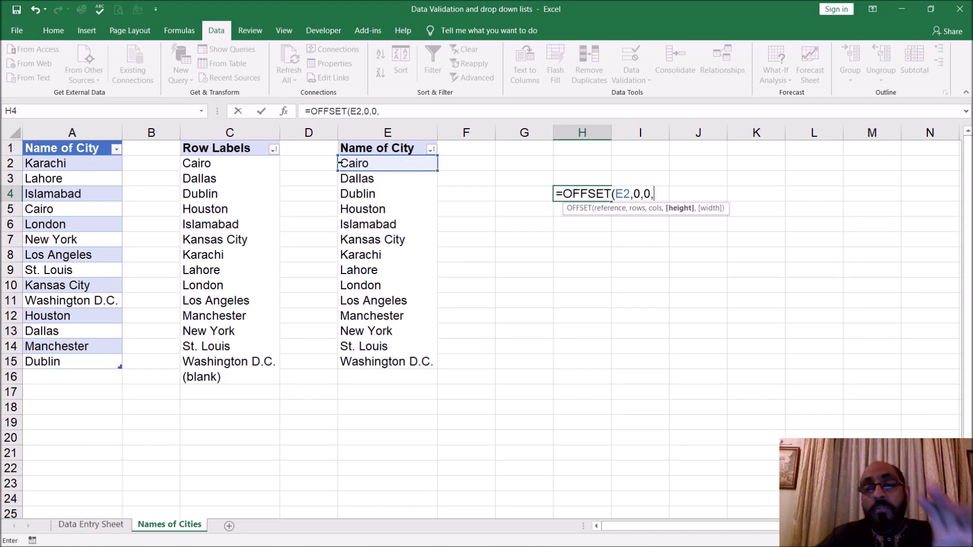
# Complete the OFFSET formula in H4 with COUNTA(E:E)-1 as the height and 1 as the width
pyautogui.click(374, 128)
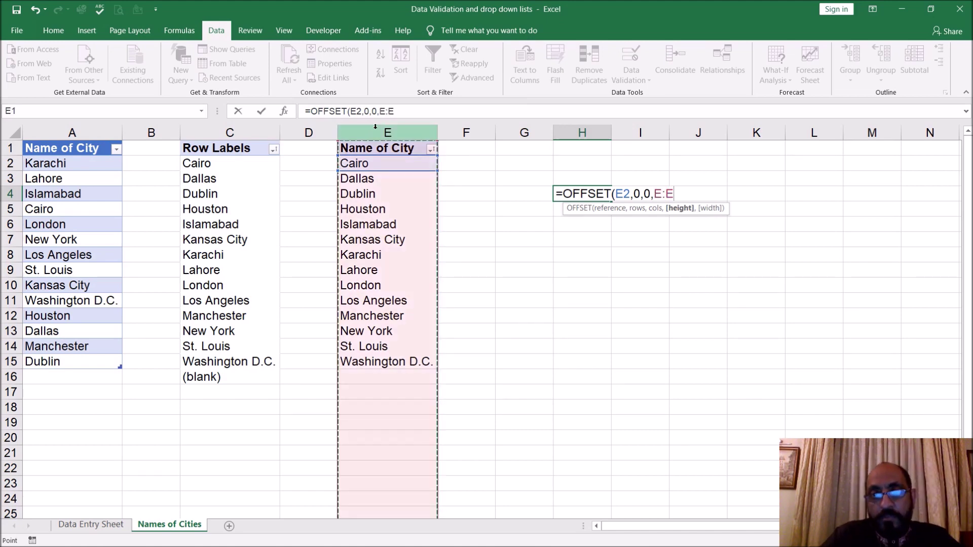
pyautogui.press('BackSpace')
pyautogui.press('BackSpace')
pyautogui.press('BackSpace')
pyautogui.write('coun')
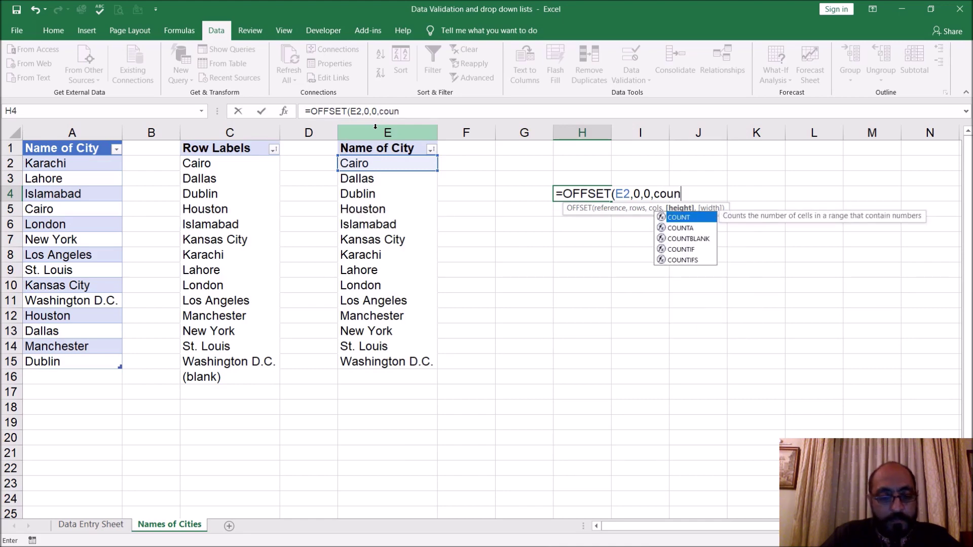
pyautogui.write('ta(')
pyautogui.click(376, 127)
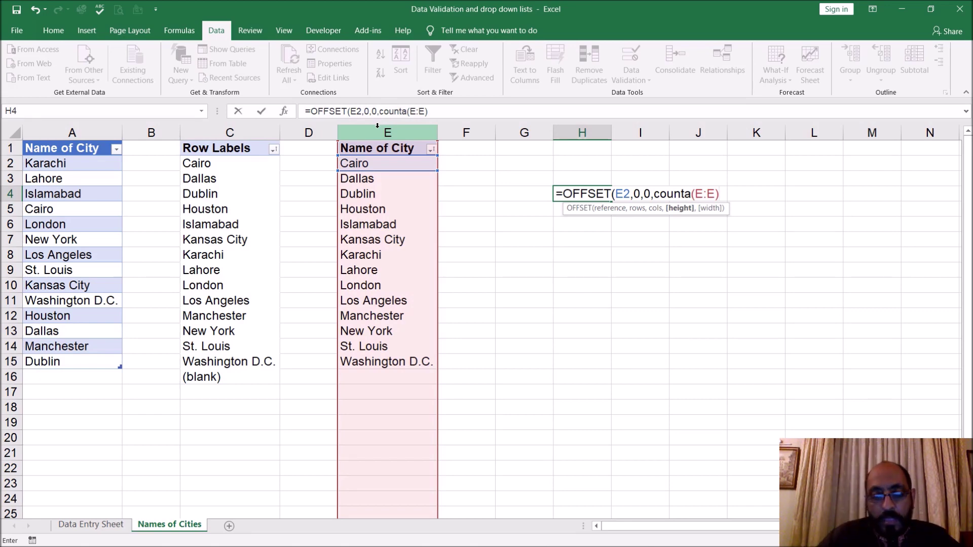
pyautogui.write('1')
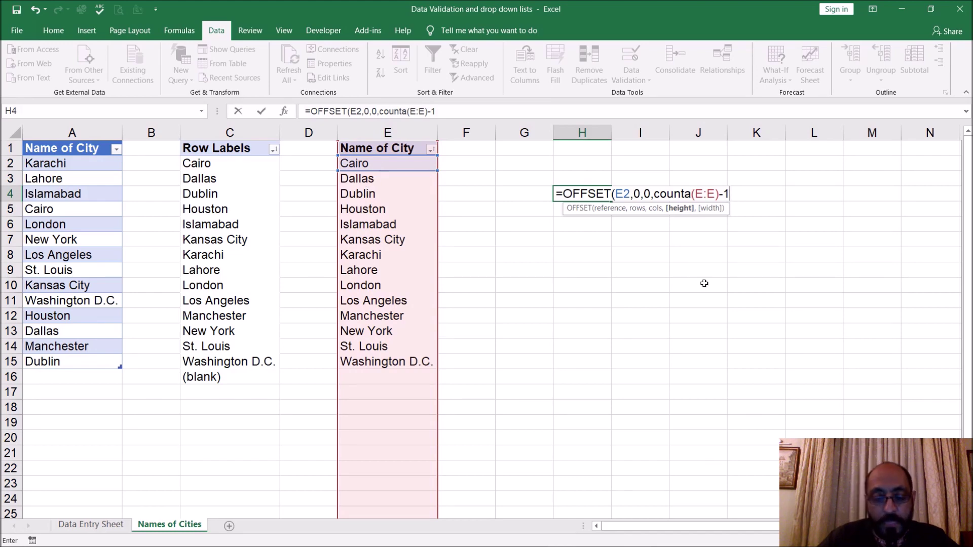
pyautogui.write(',')
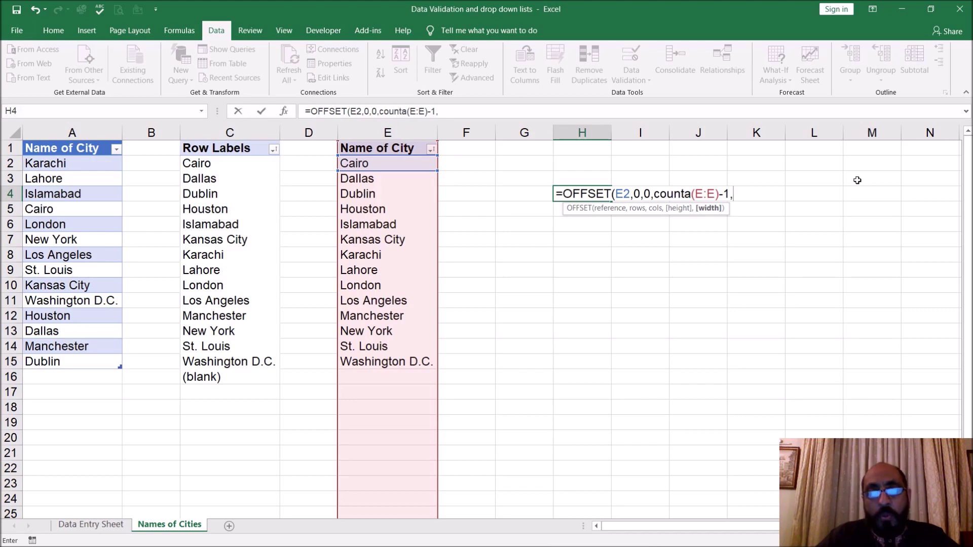
pyautogui.write('1)')
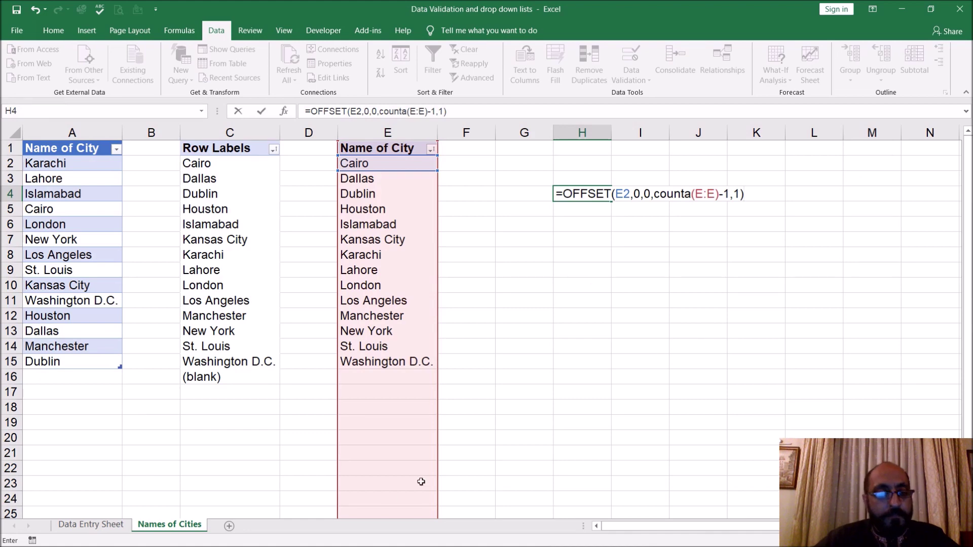
pyautogui.press('Return')
# On the Data Entry Sheet, review C10's data validation source and its drop-down list without changing either
pyautogui.hotkey('ctrl', 'pageup')
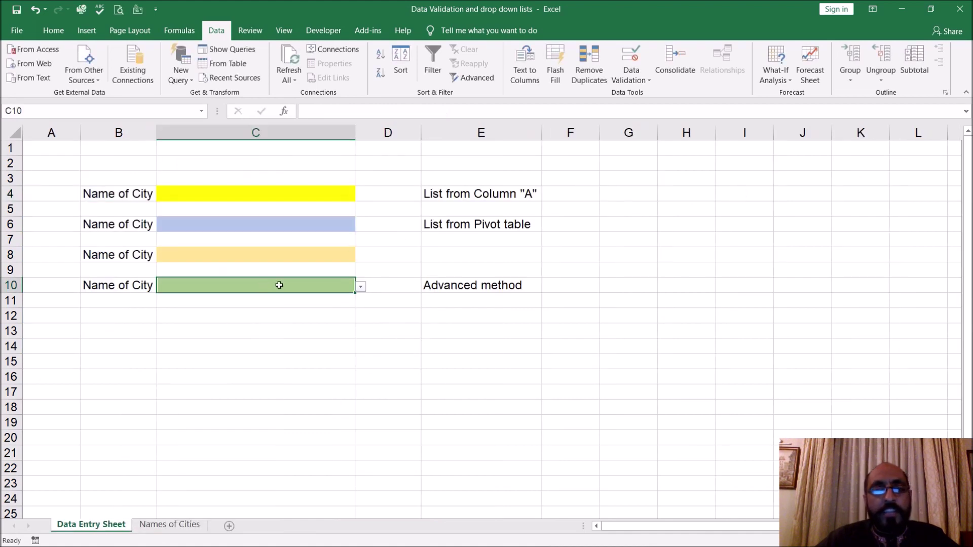
pyautogui.click(630, 74)
pyautogui.click(644, 93)
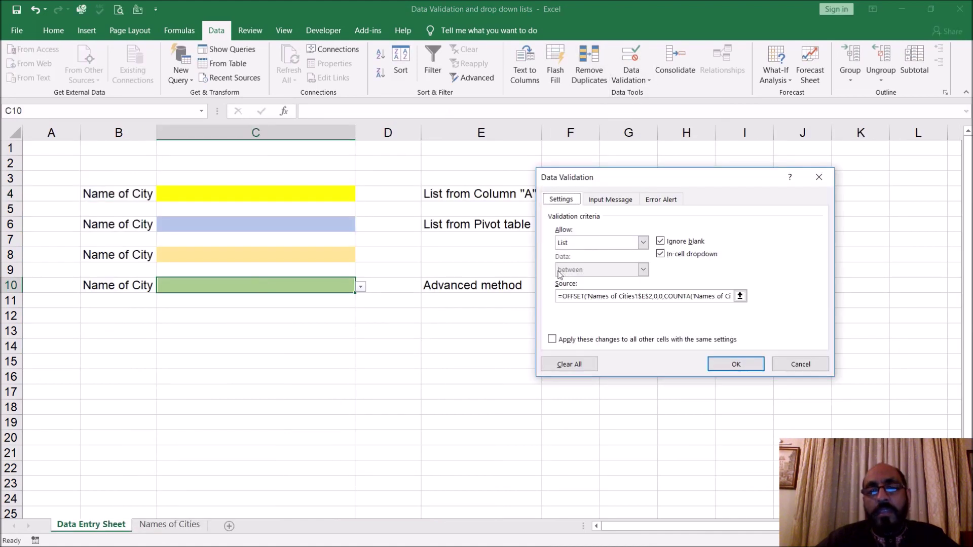
pyautogui.click(806, 364)
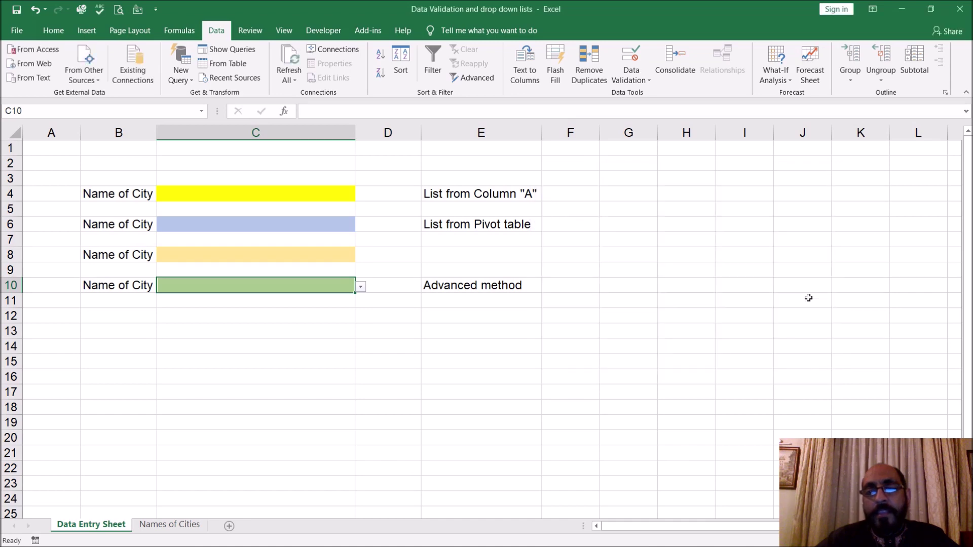
pyautogui.click(360, 286)
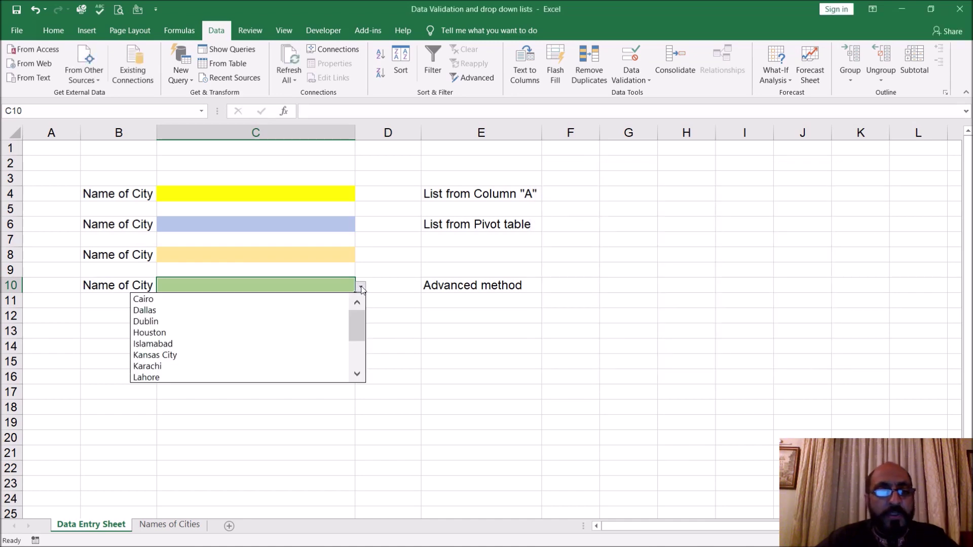
pyautogui.click(684, 304)
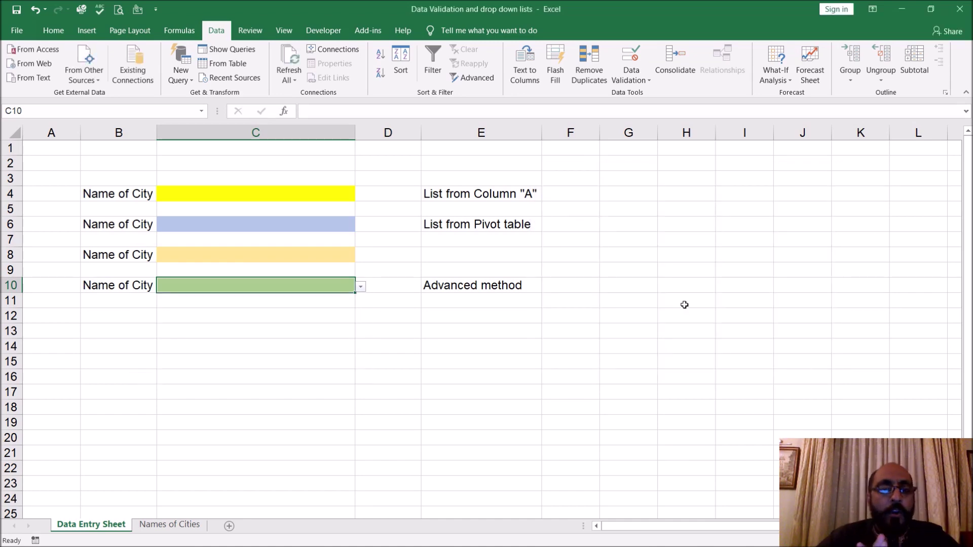